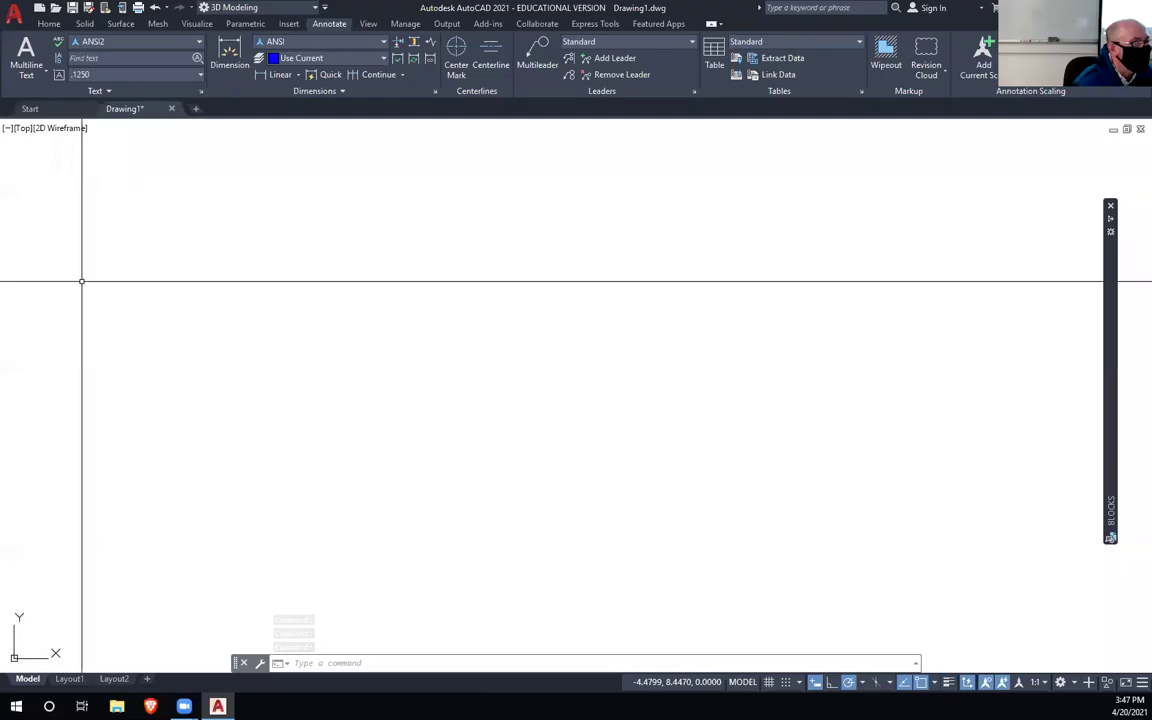
Step: Switch to the Front view, pan to reposition the origin, and start a polyline with PL
click(23, 128)
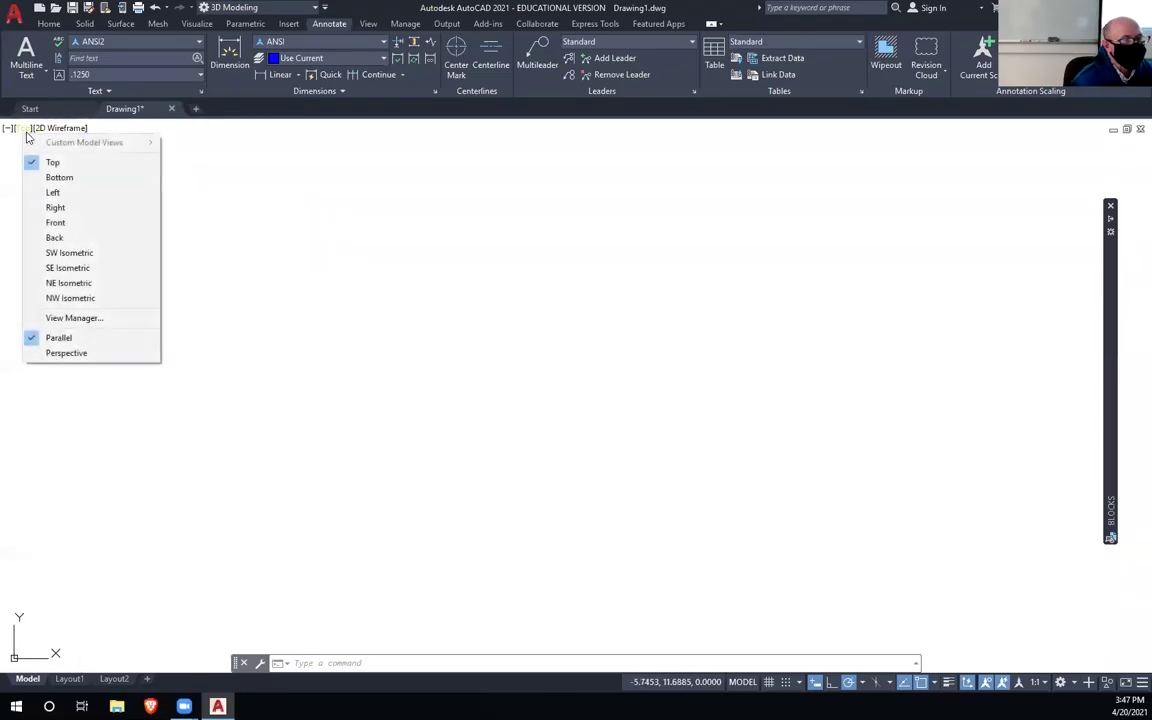
click(85, 223)
middle_drag(350, 424, 230, 561)
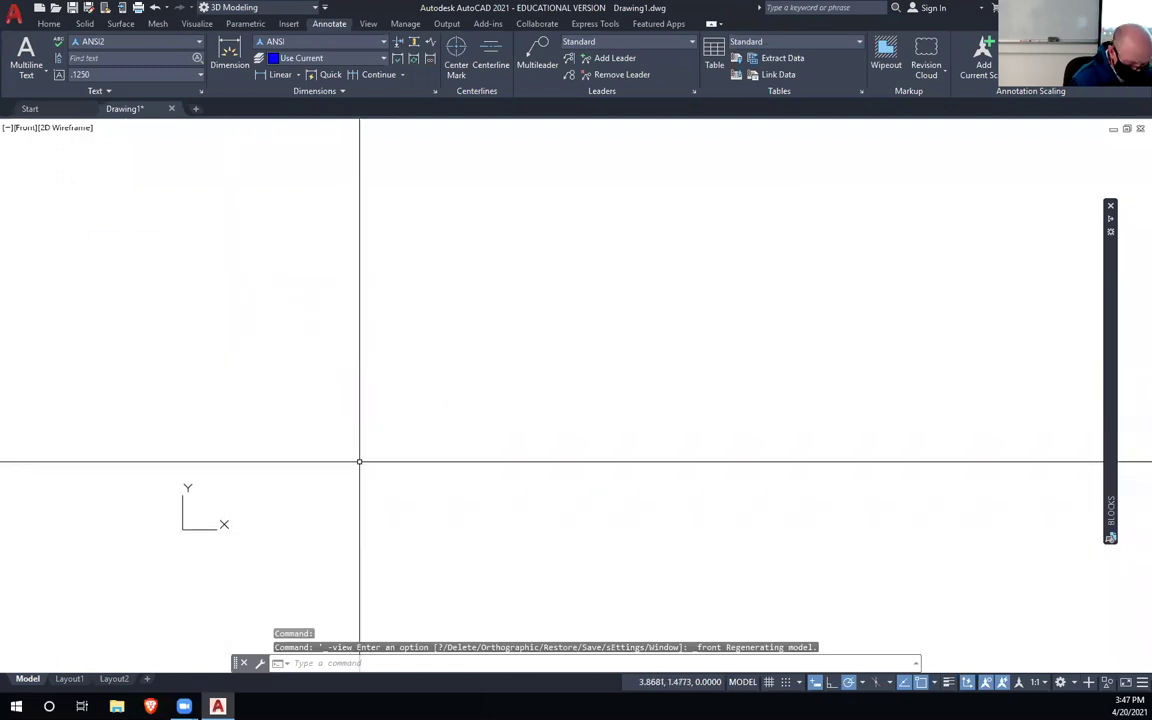
text(pl)
key(Return)
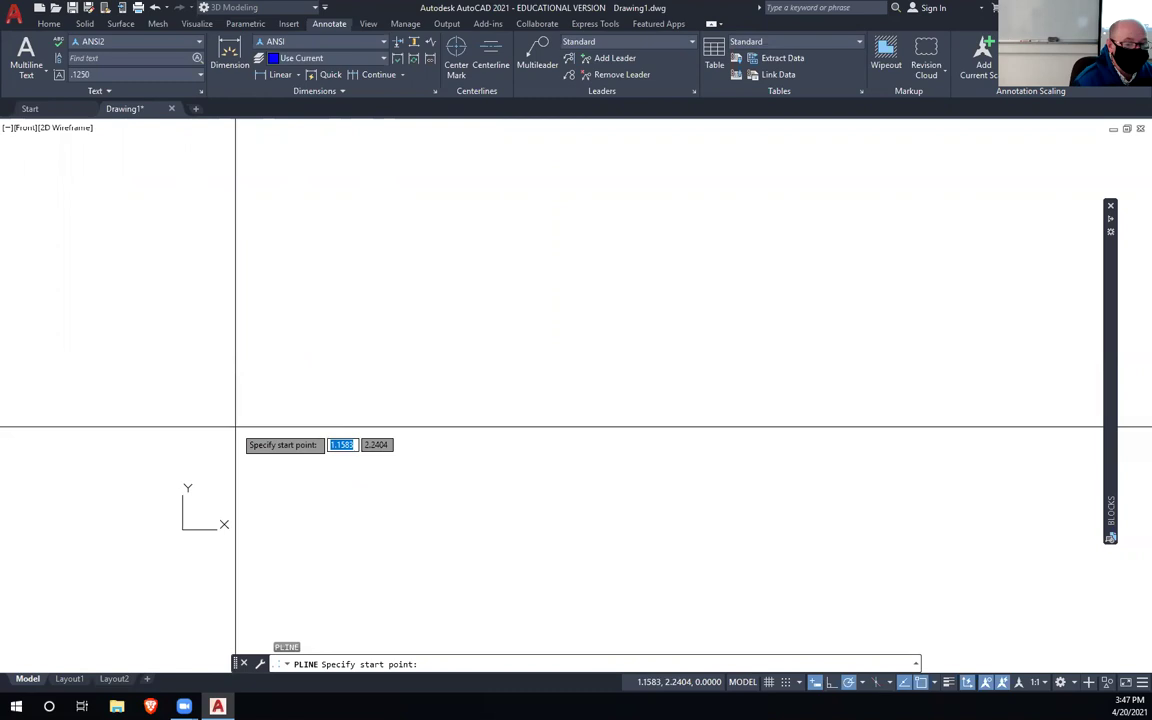
Step: Start the profile and draw its 1.5 top, 2.5 side and 5 bottom segments
click(317, 269)
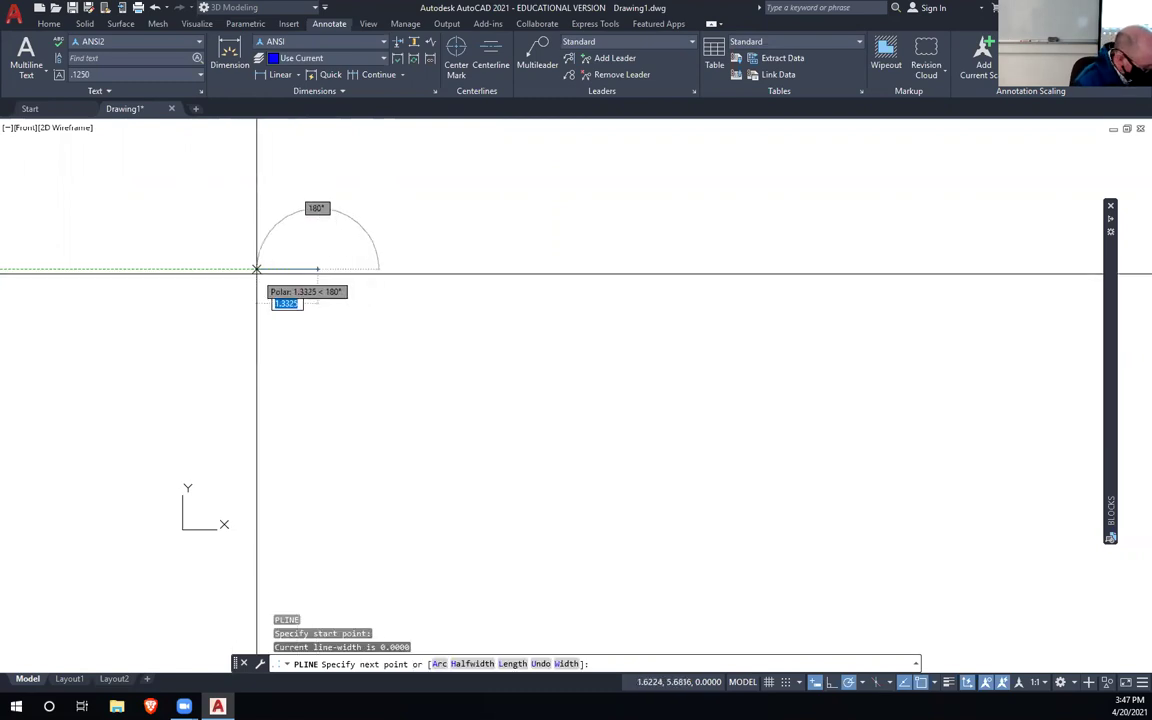
text(1)
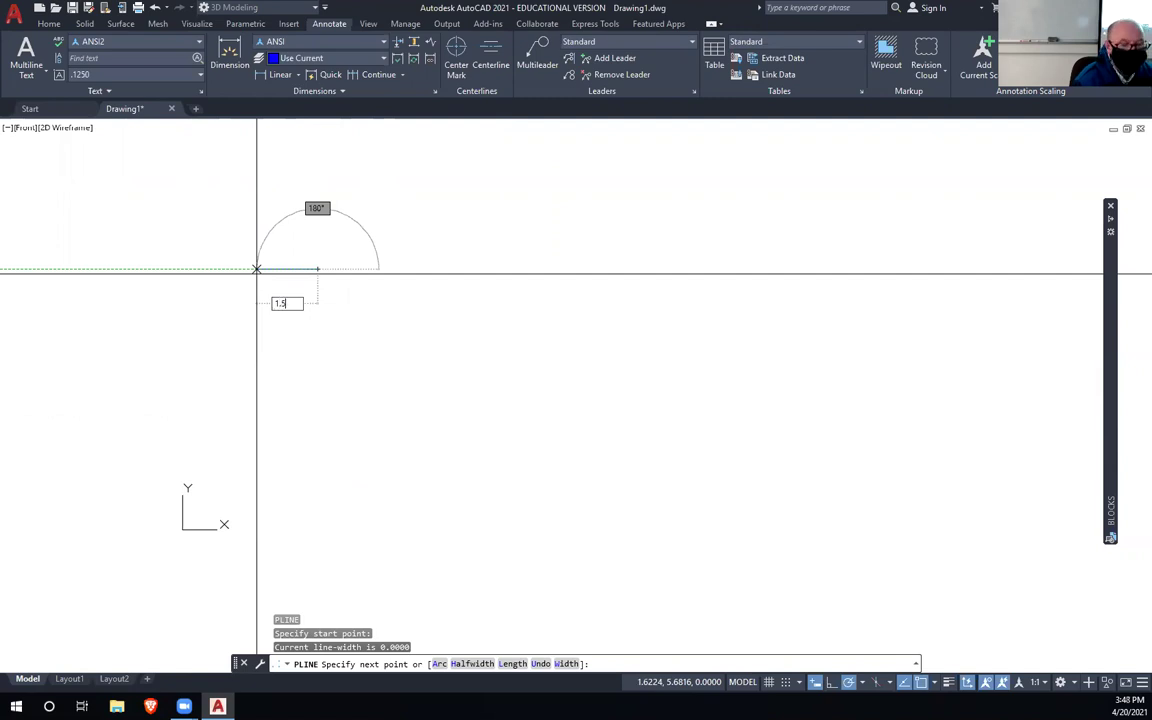
text(.5)
key(Return)
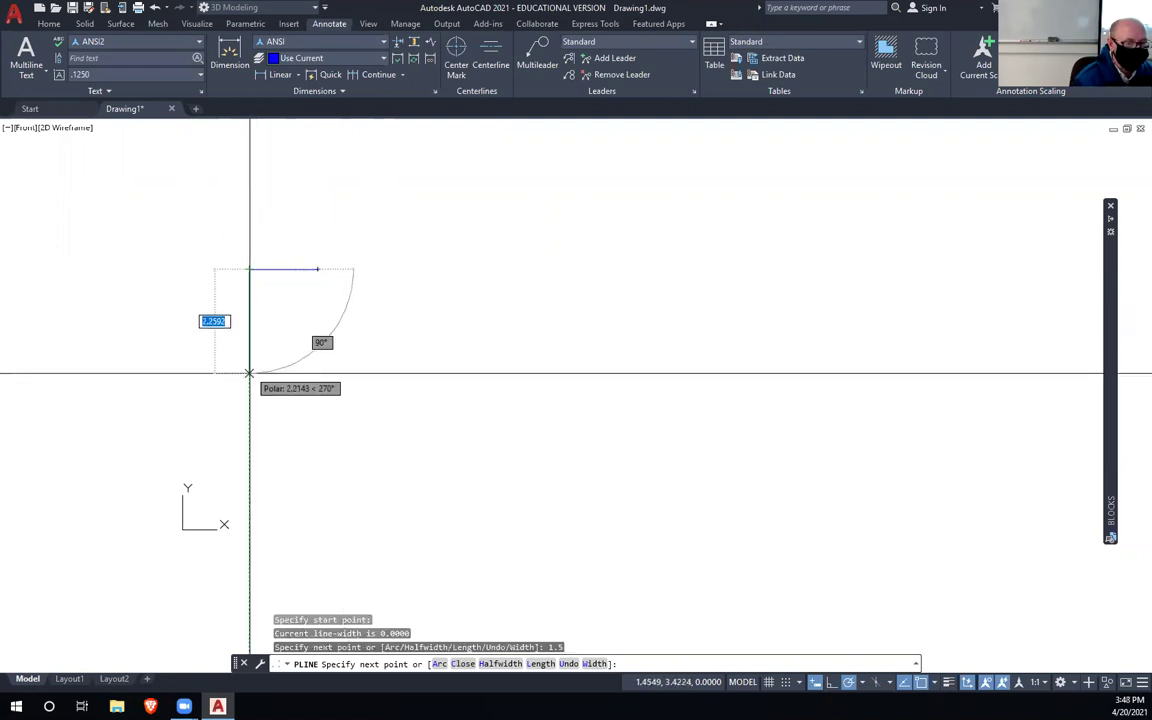
text(2.5)
key(Return)
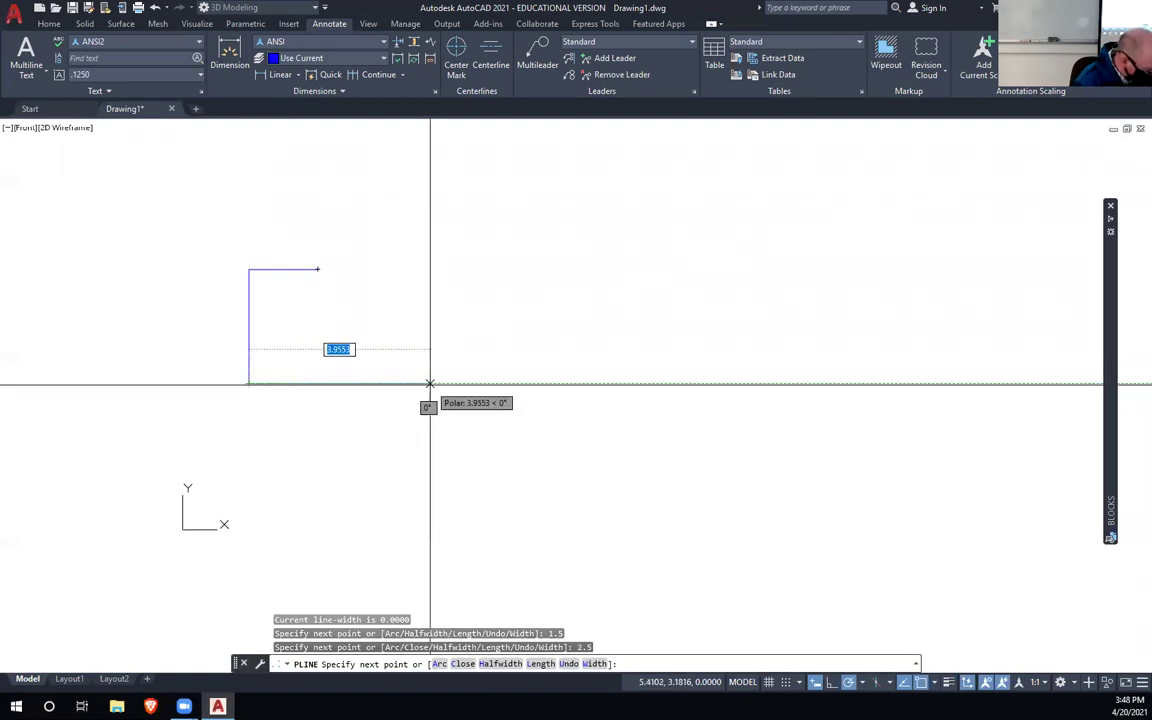
text(5)
key(Return)
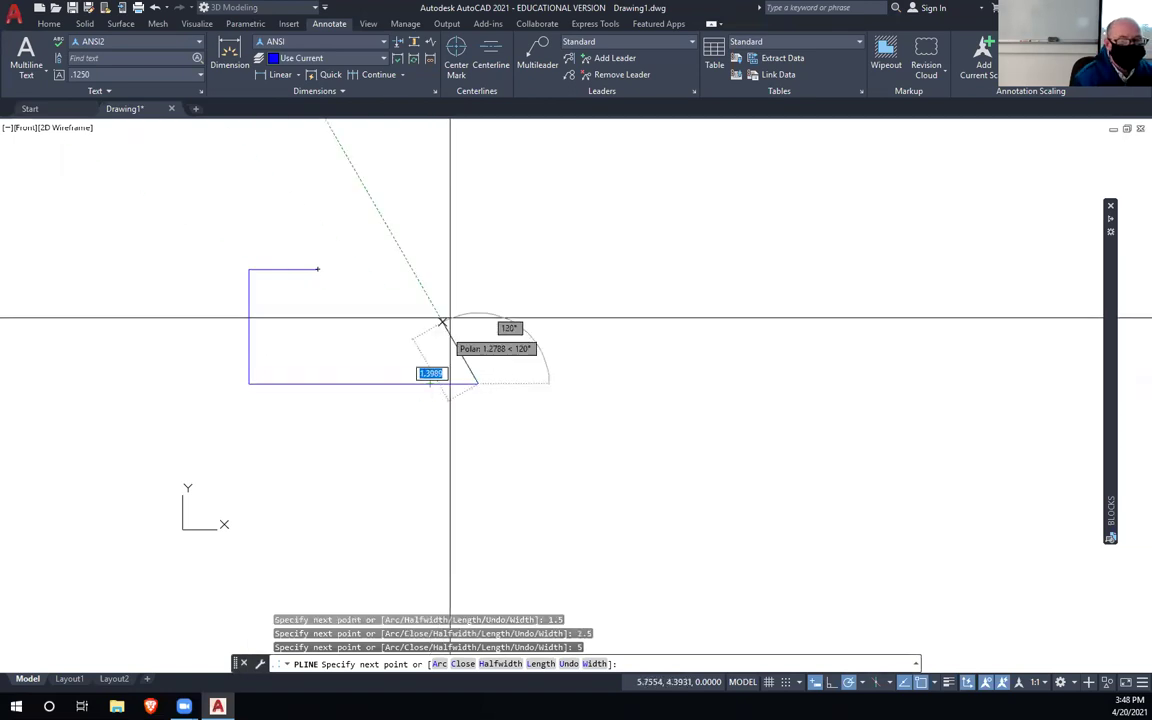
Step: Add the 2.5 right side, 1.5 top and 1.75-deep notch, then close the profile
text(2.5)
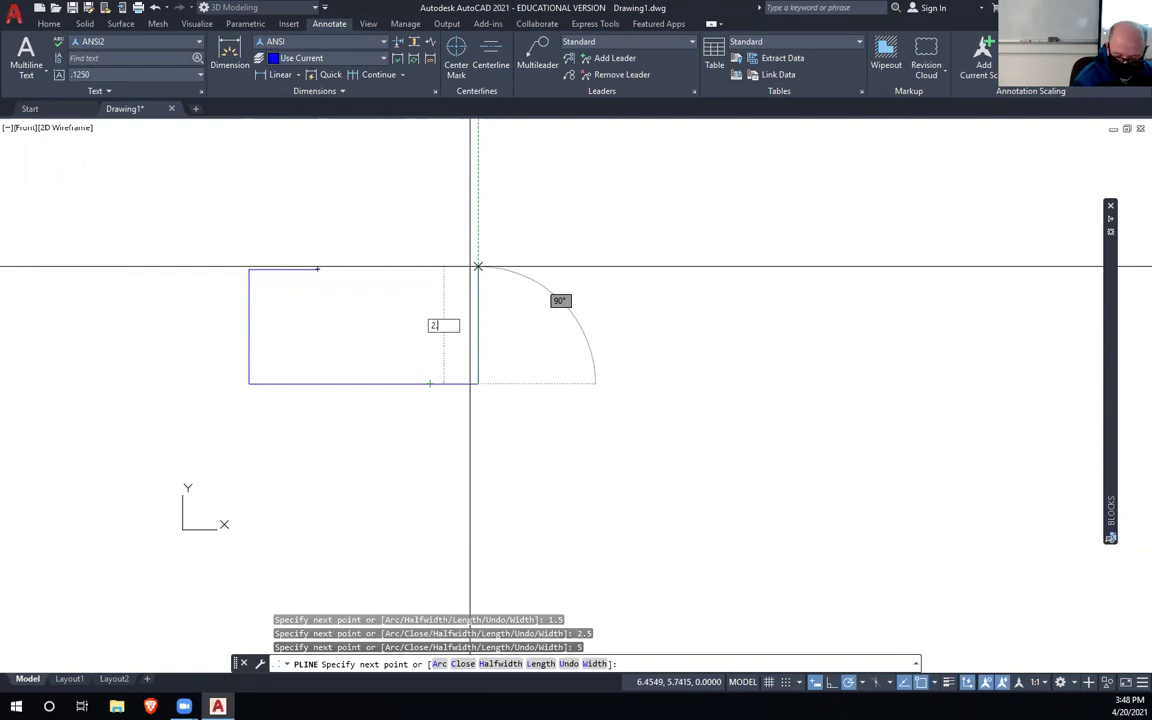
key(Return)
text(1.5)
key(Return)
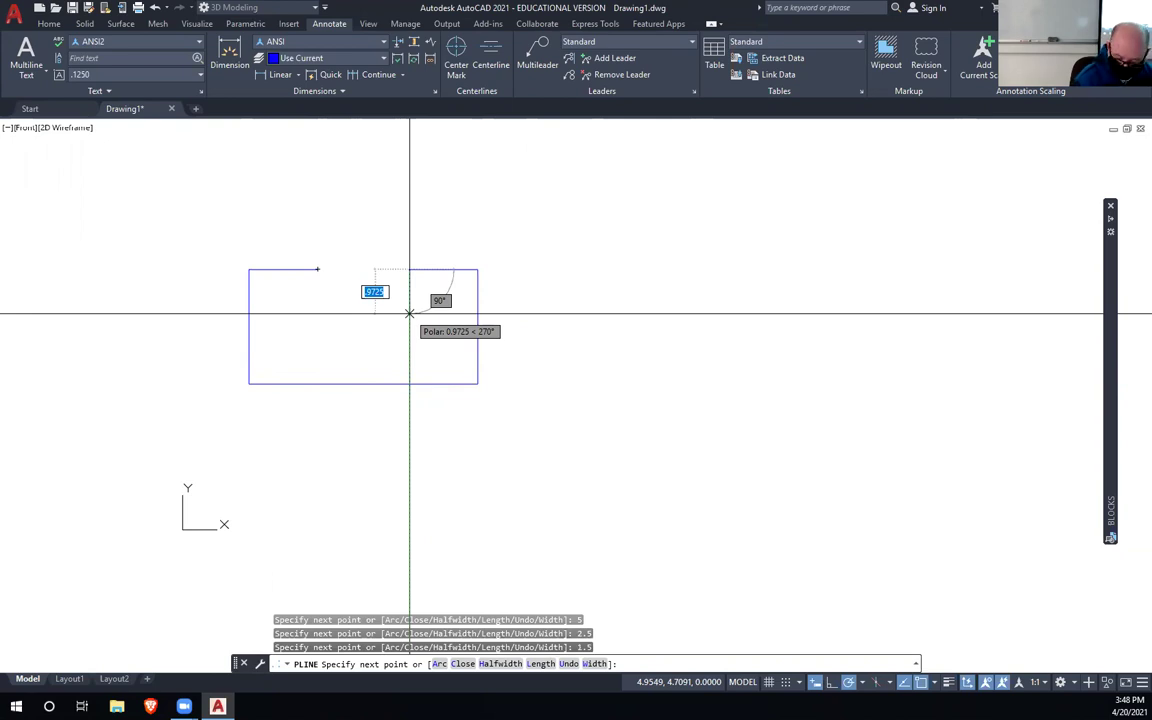
text(1.75)
key(Return)
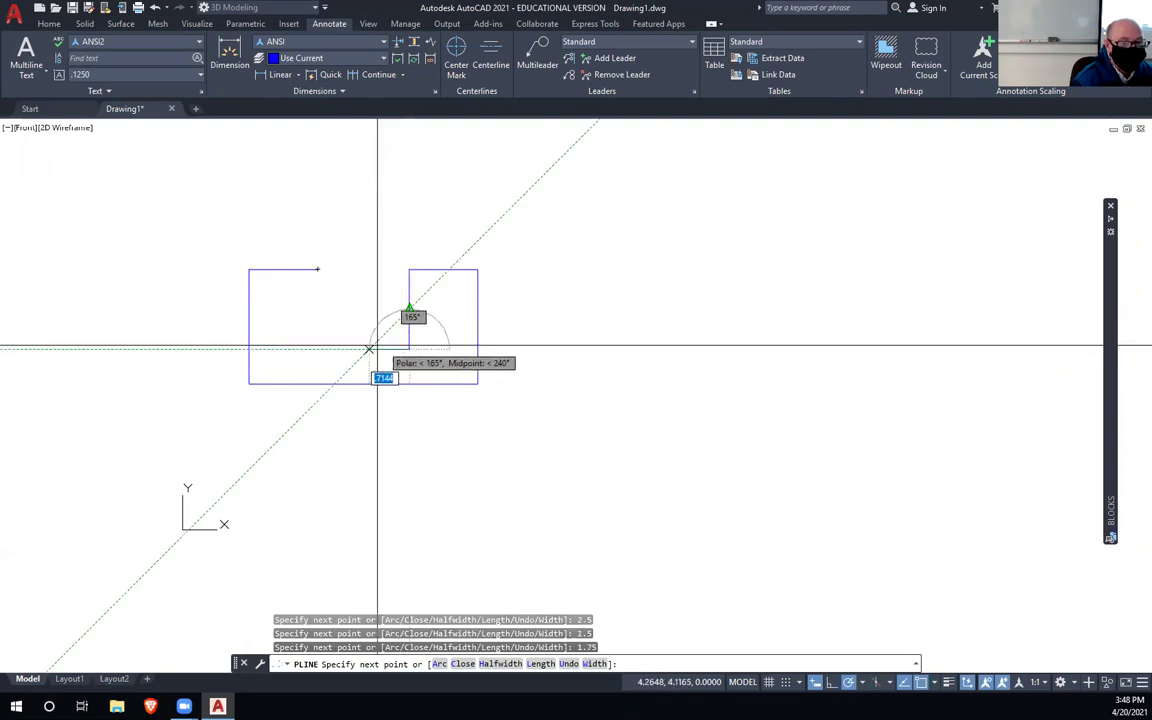
click(317, 349)
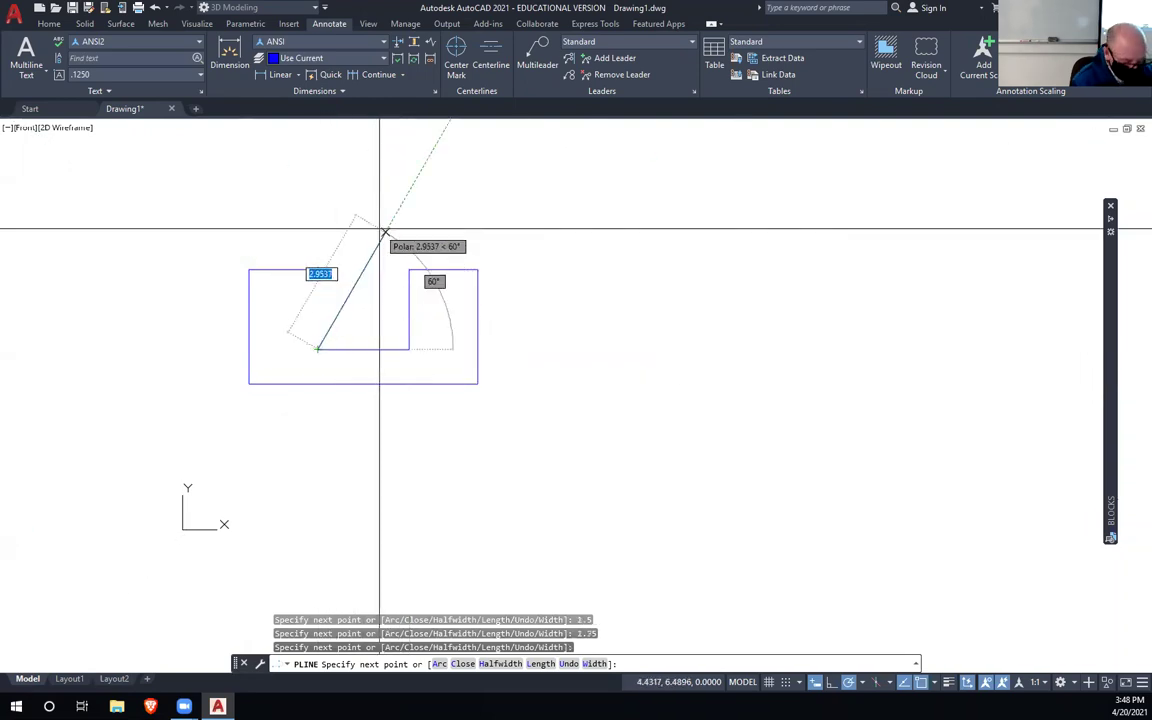
text(c)
key(Return)
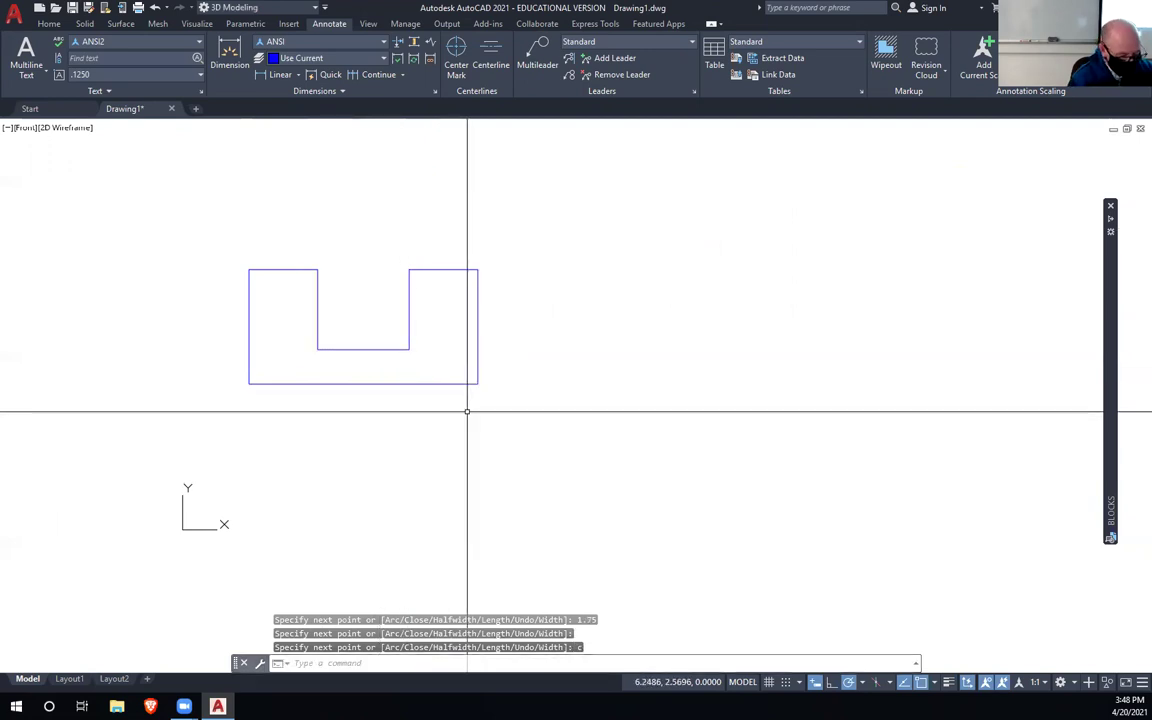
Step: Extrude the U-shaped polyline 1.5 units and orbit around the resulting notched solid
shift+middle_drag(340, 478, 255, 516)
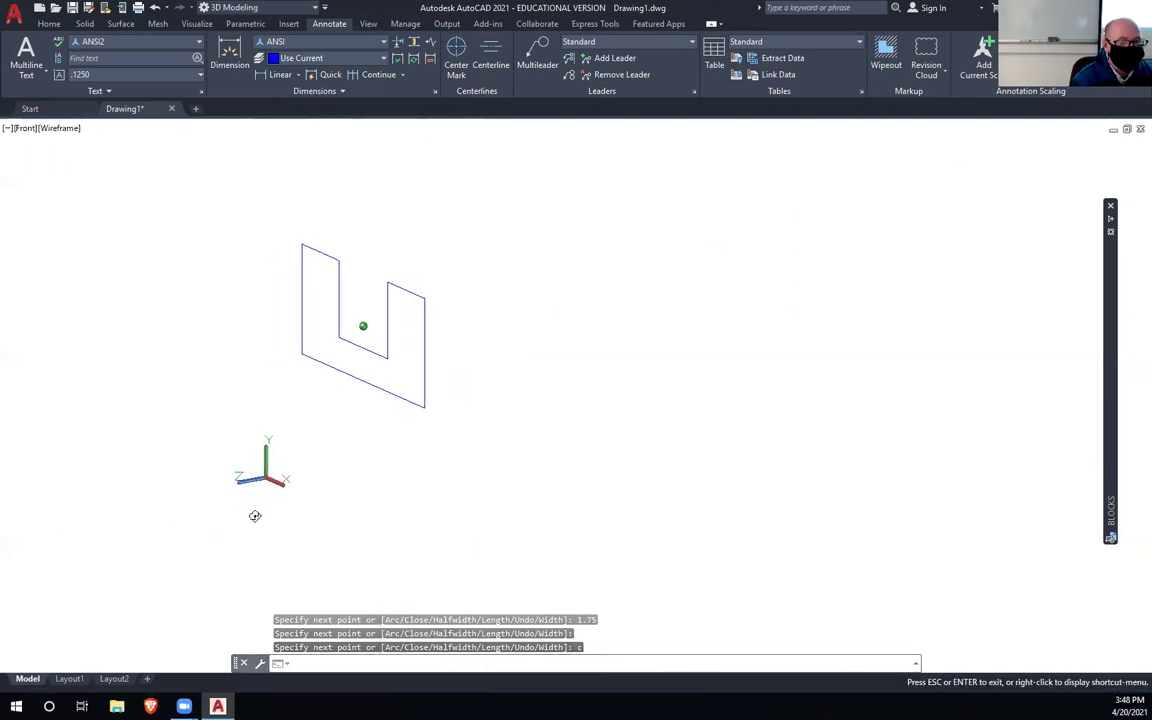
click(357, 381)
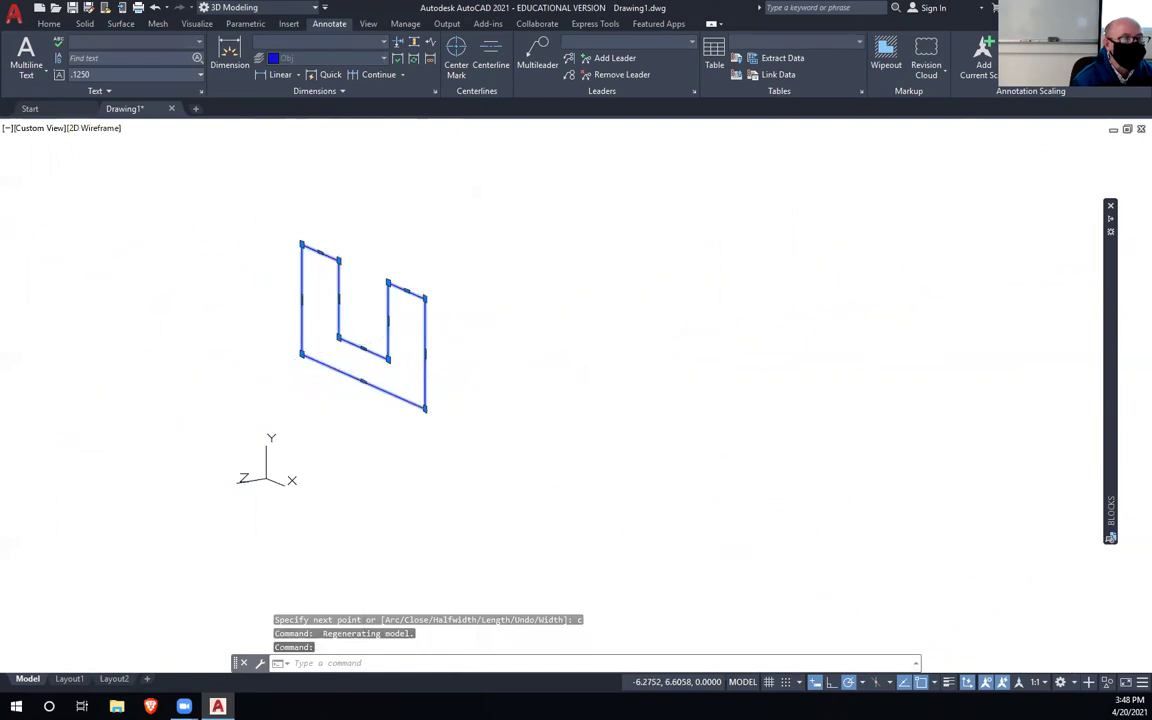
click(48, 23)
click(52, 52)
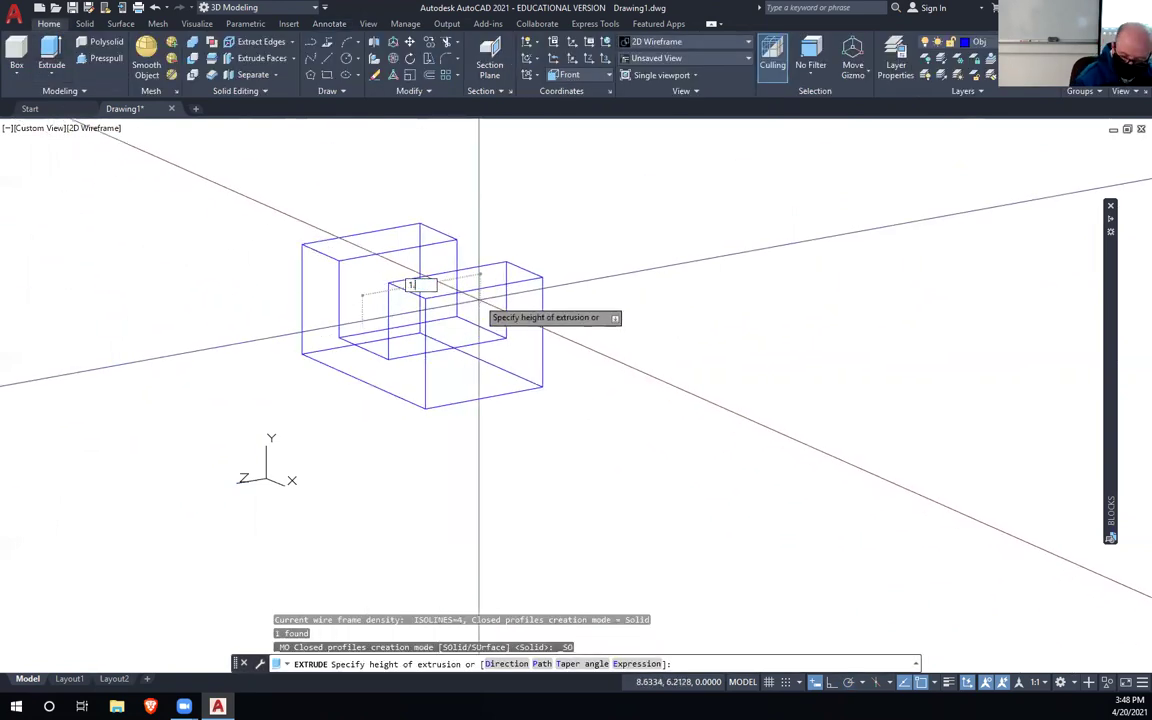
text(1.5)
key(Return)
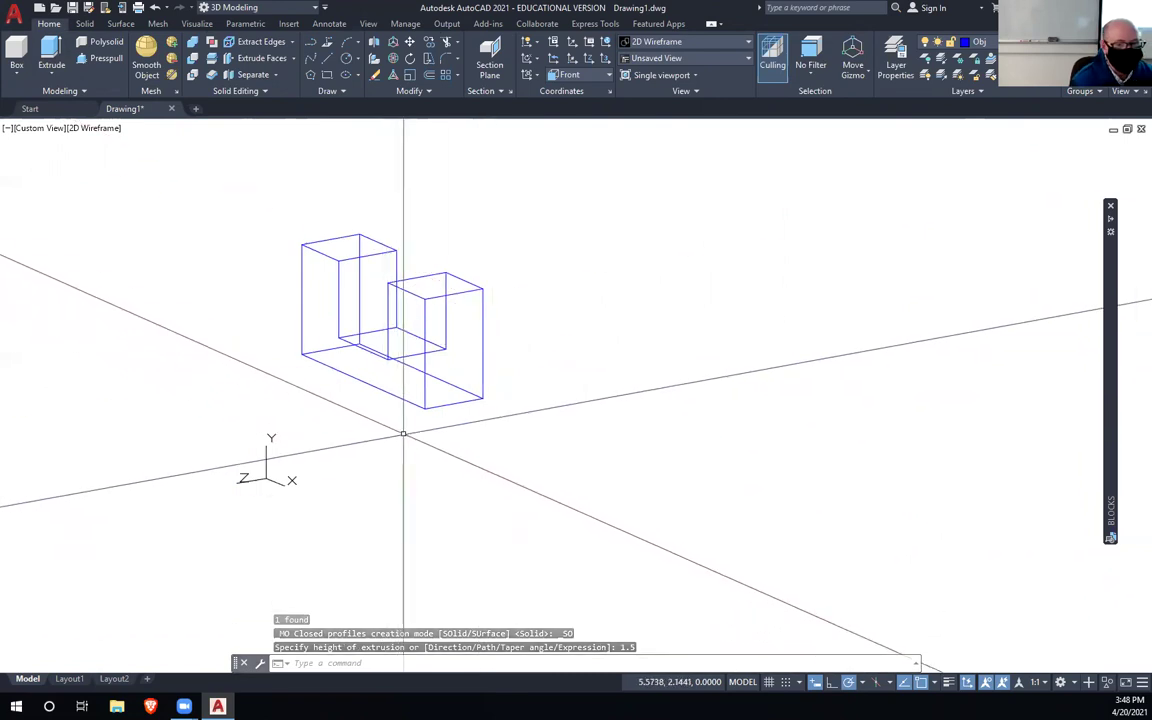
shift+middle_drag(397, 393, 397, 453)
scroll(397, 453, up, 5)
scroll(399, 496, down, 1)
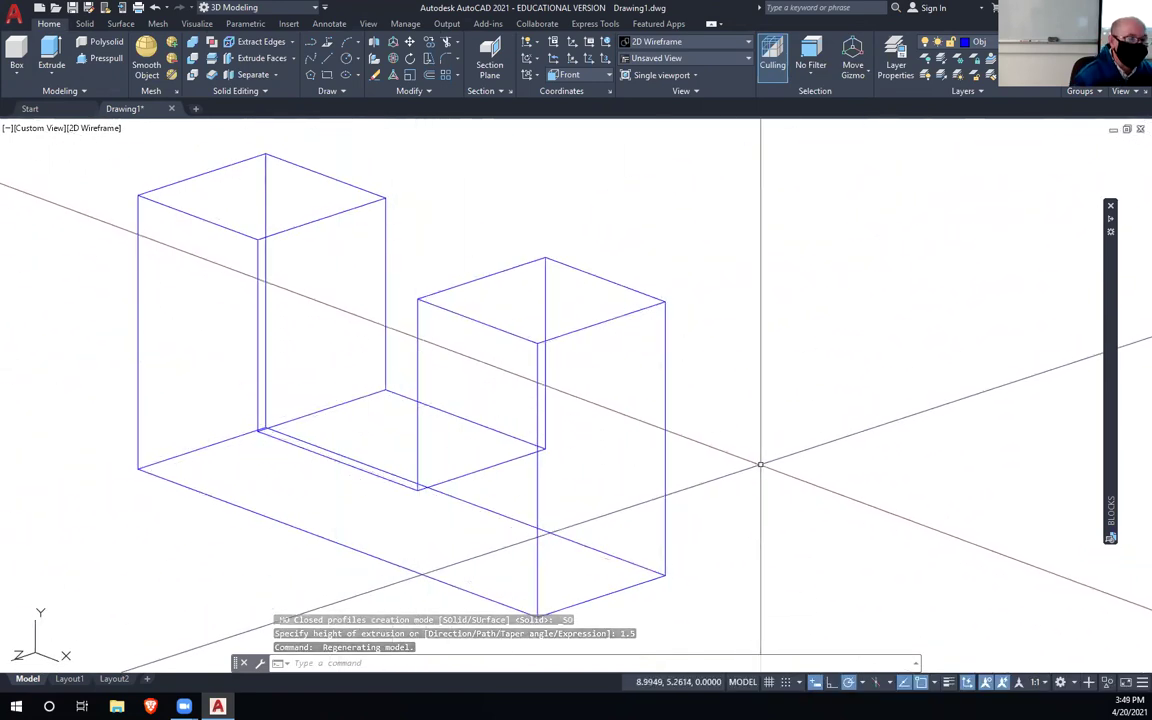
shift+middle_drag(613, 497, 586, 516)
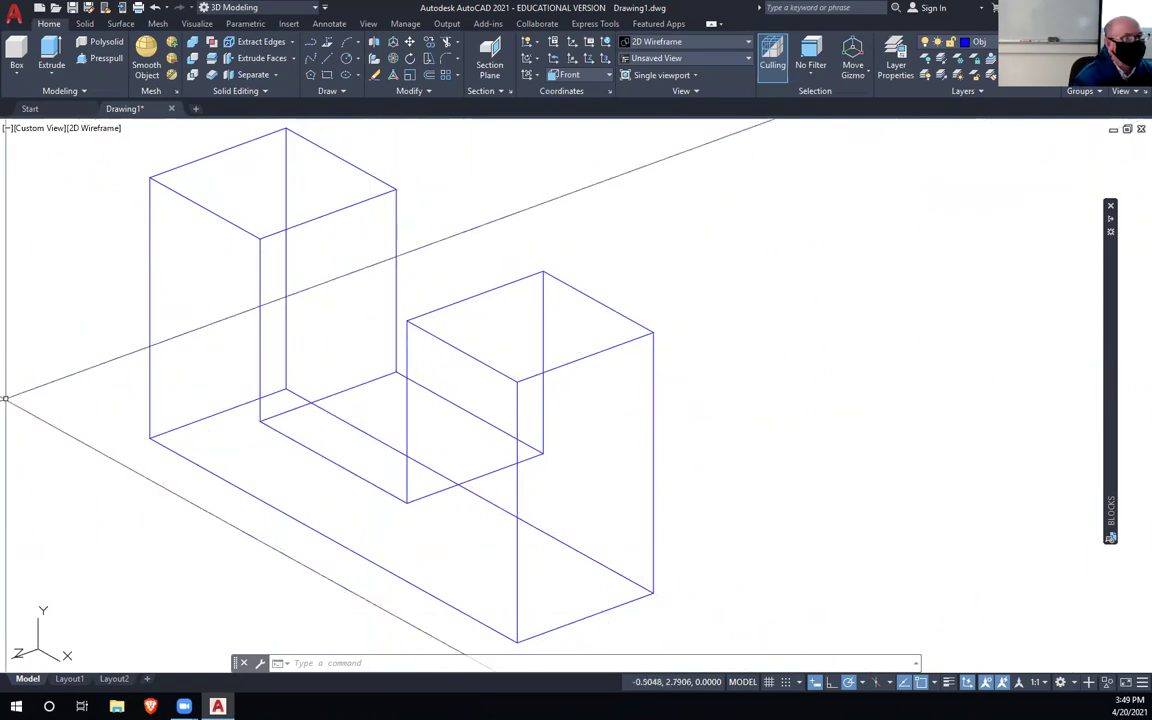
Step: Try drawing a wedge from the notch corner, then cancel it
click(22, 70)
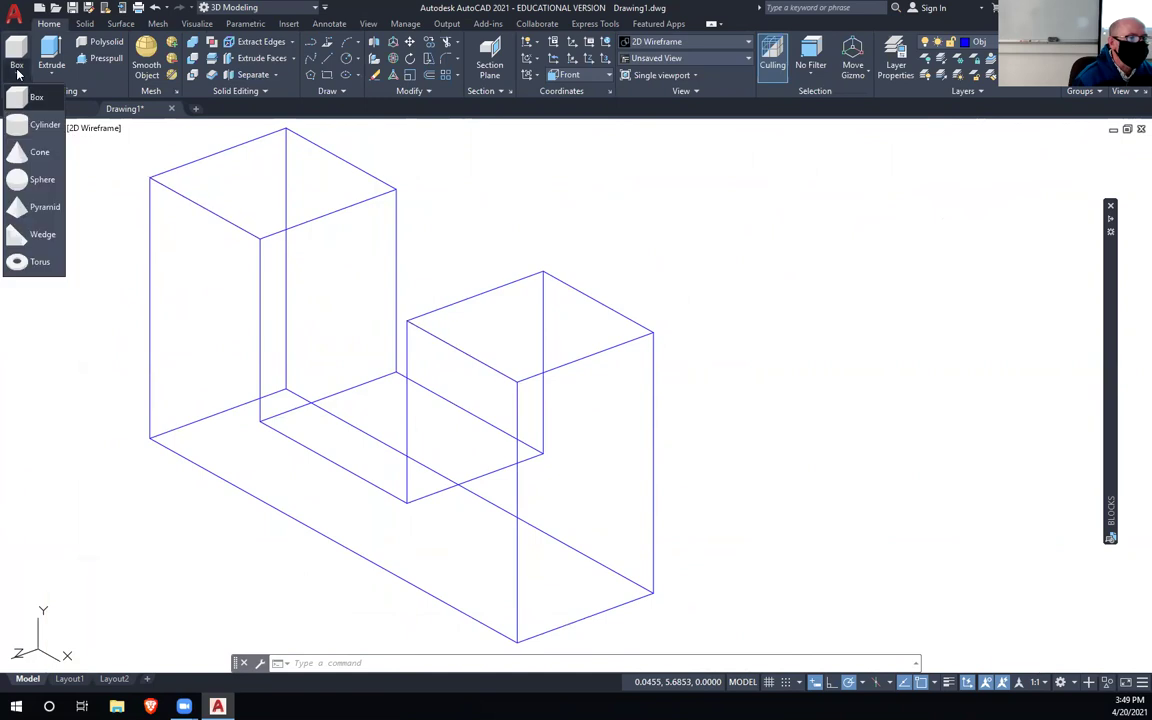
click(40, 236)
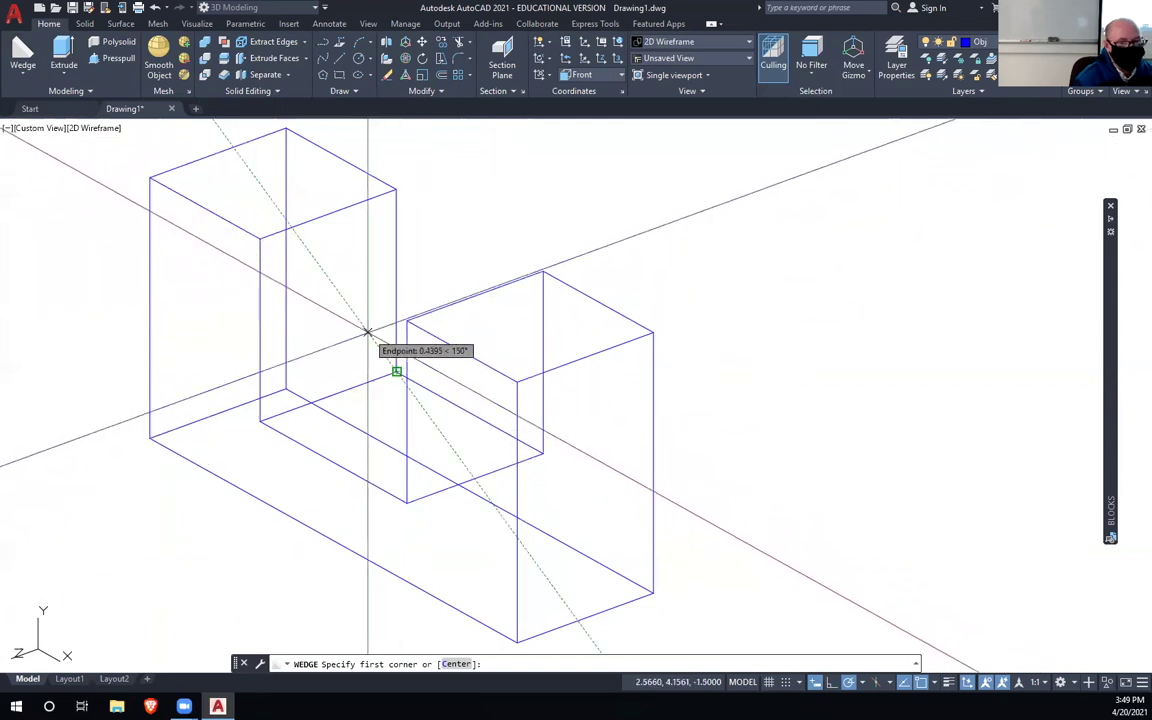
click(397, 373)
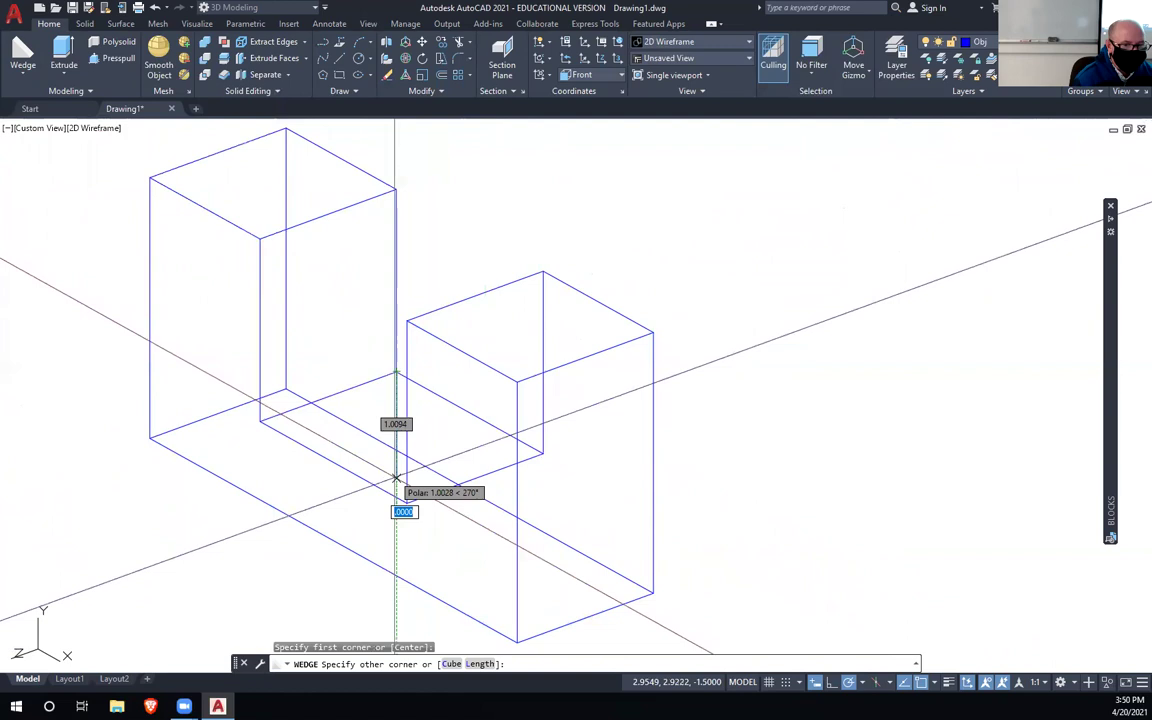
click(405, 503)
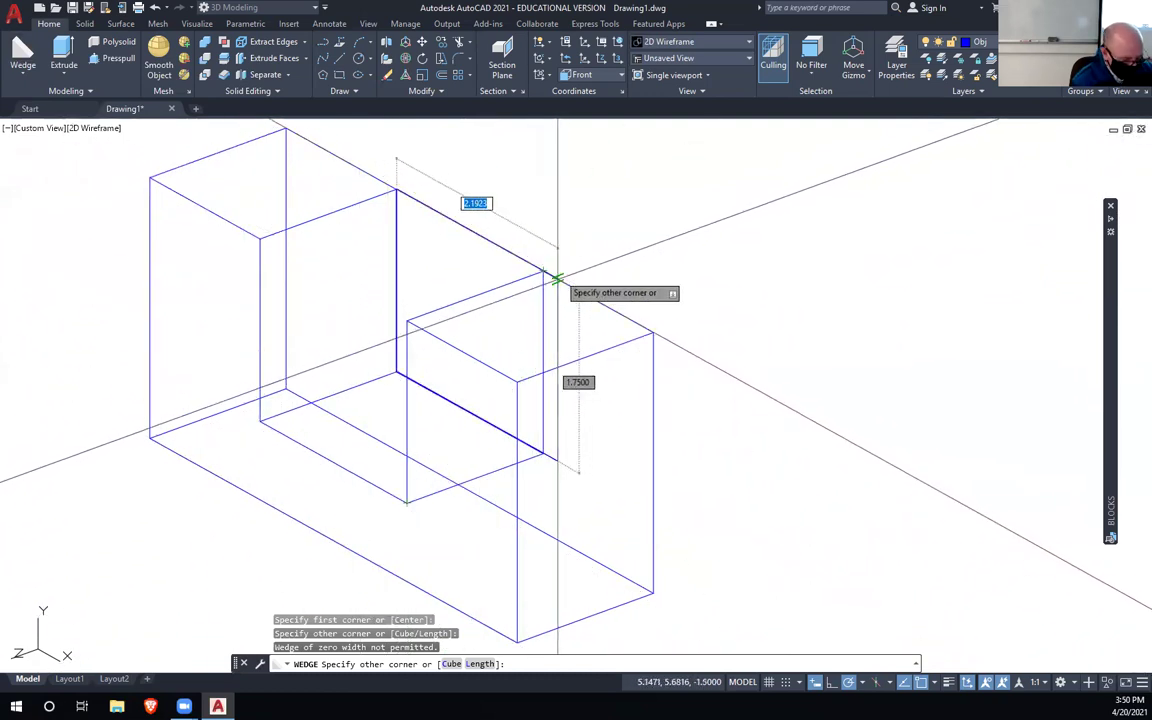
key(Escape)
Step: Abandon a second wedge attempt and reset the UCS to World
click(22, 55)
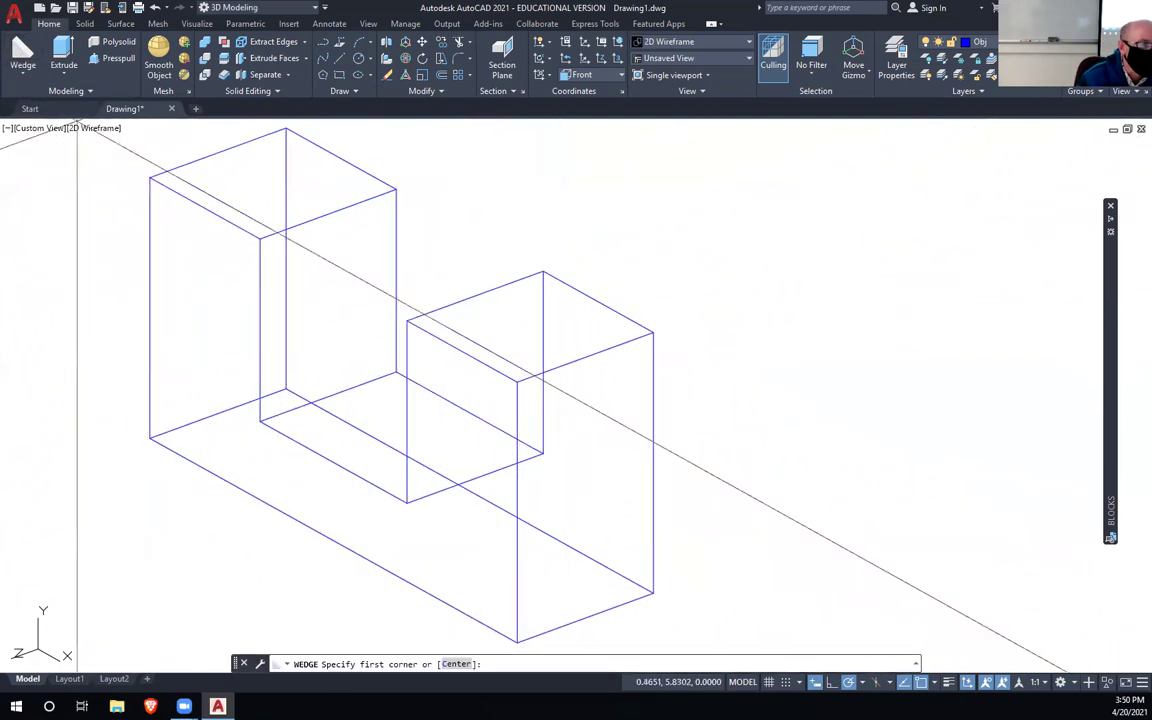
click(815, 385)
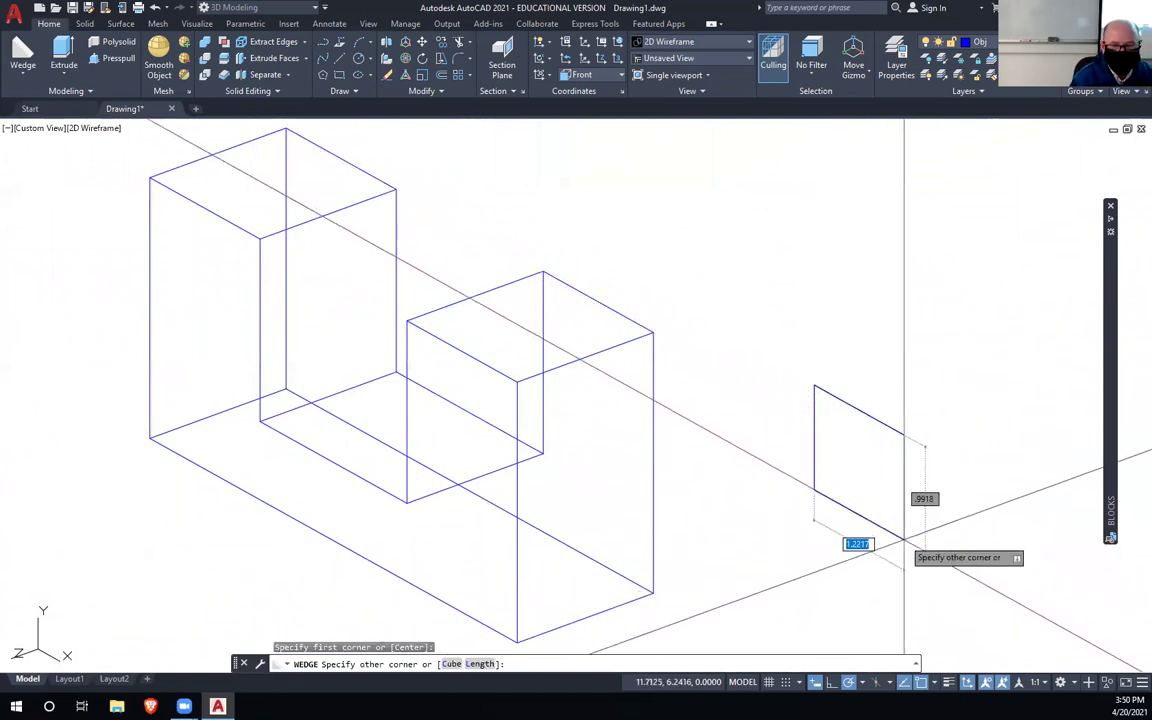
key(Escape)
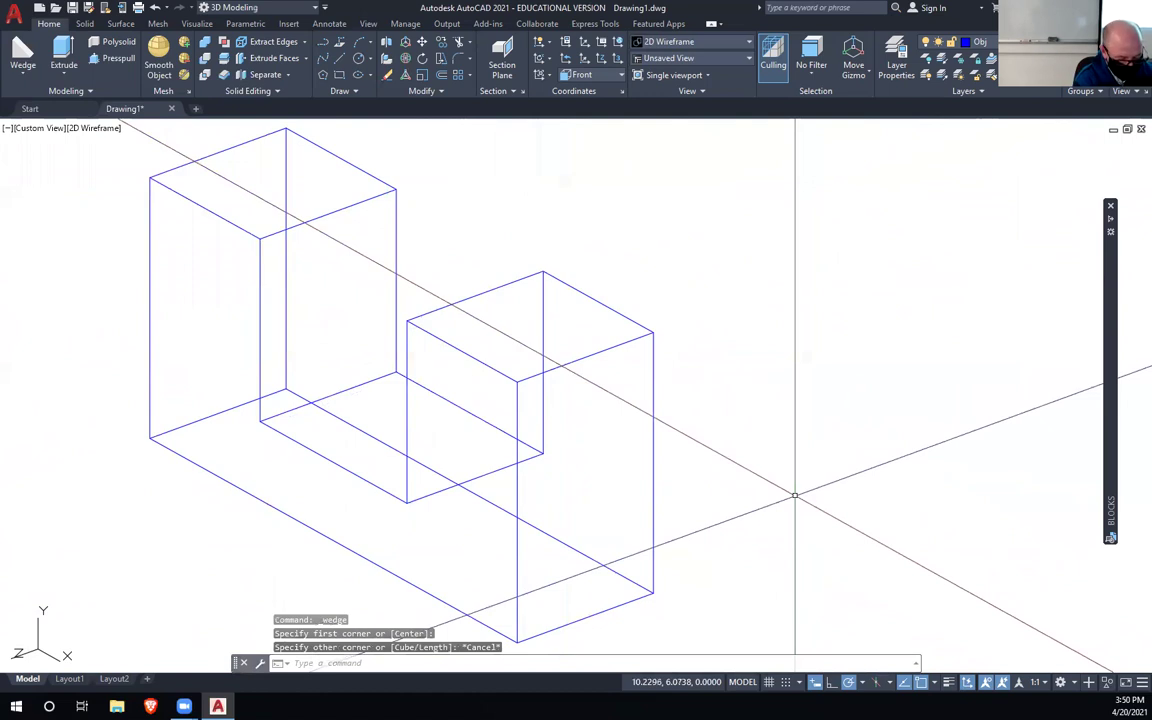
text(ucs)
key(Return)
key(Return)
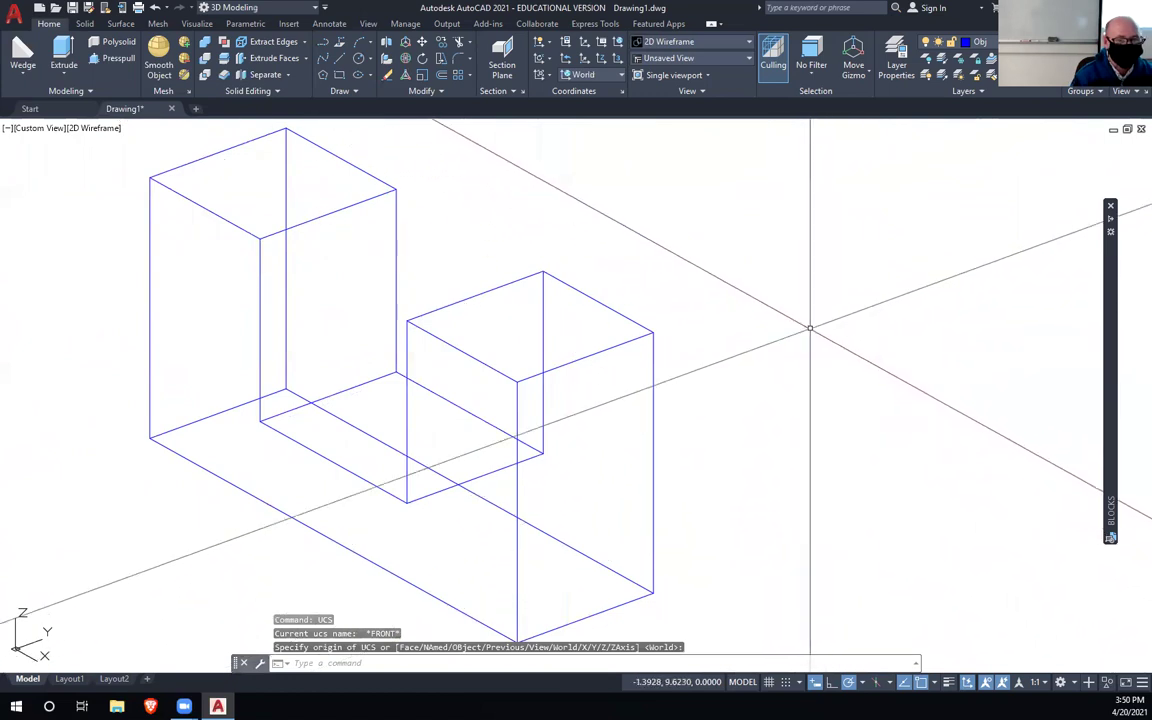
Step: Try two wedge base placements in the notch, cancelling both
click(22, 52)
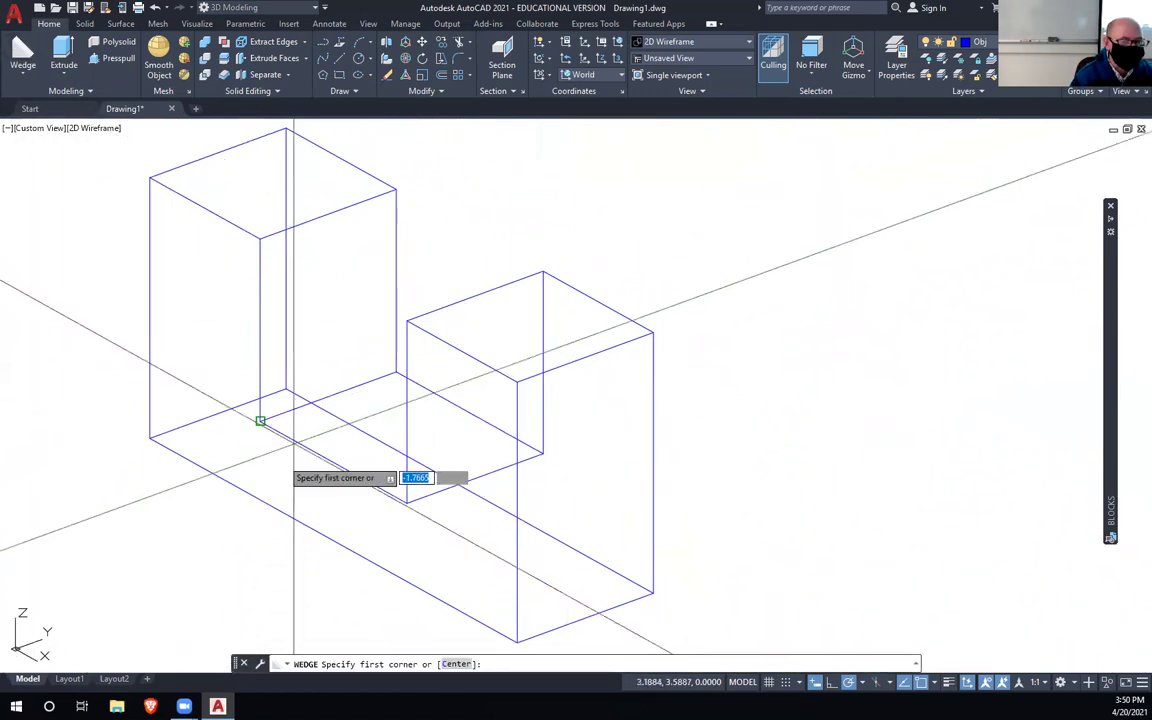
click(397, 372)
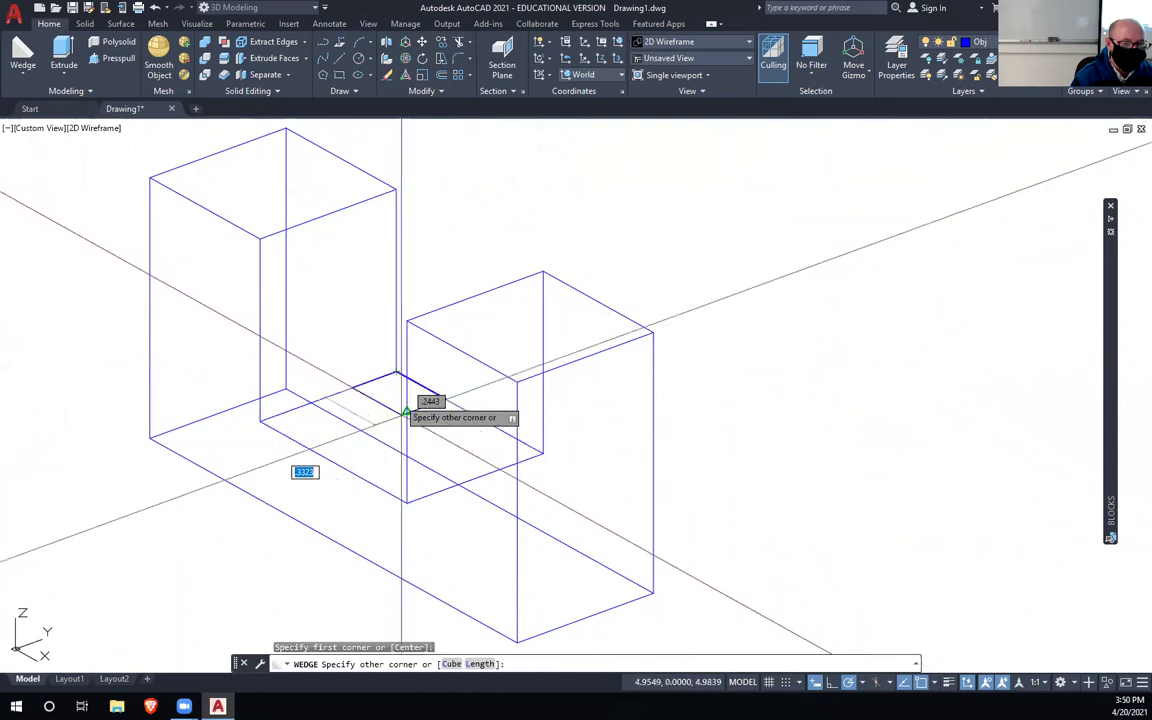
click(406, 502)
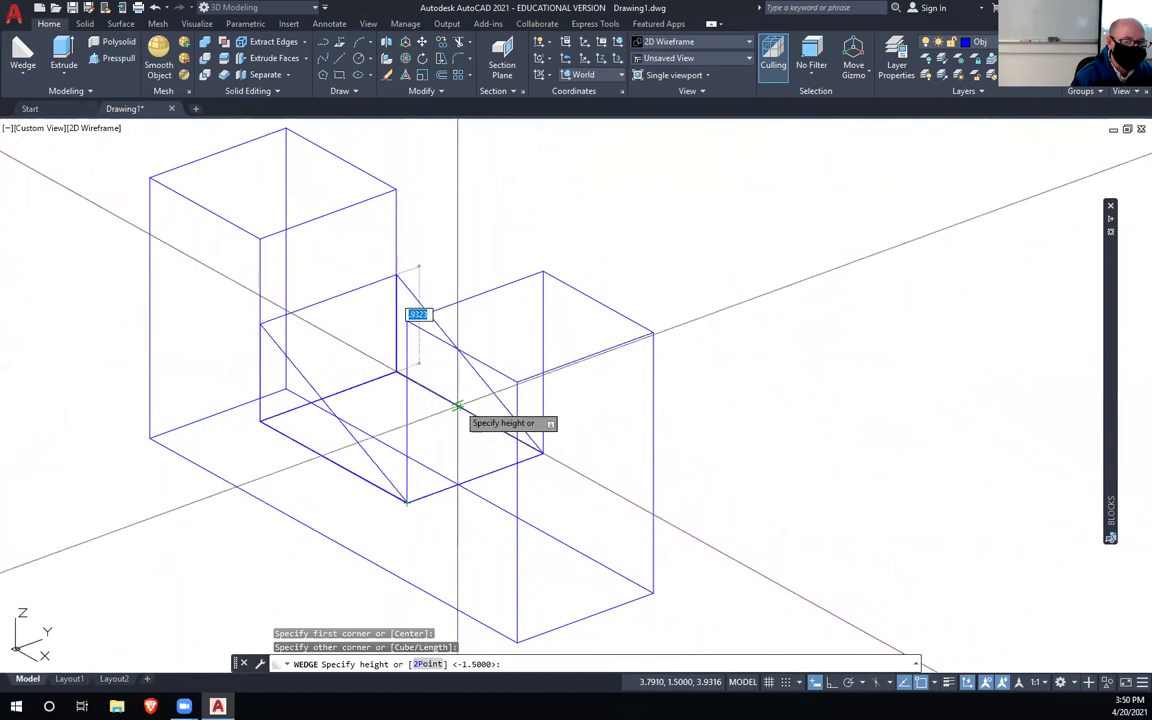
key(Escape)
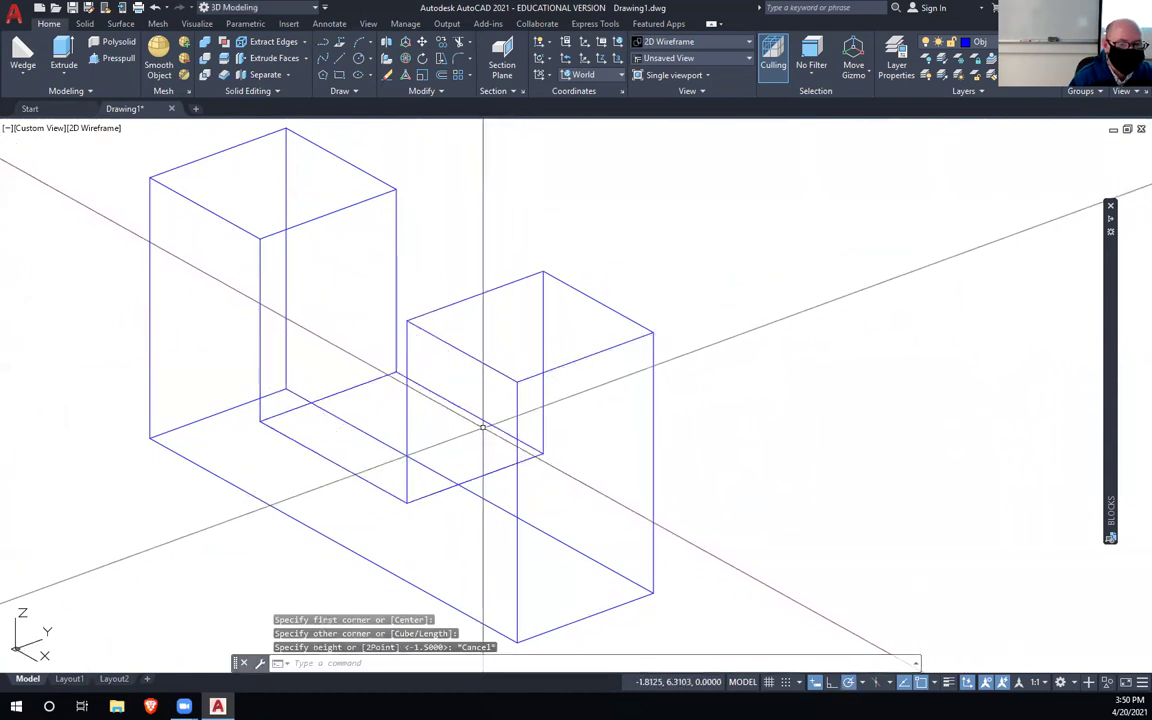
key(Return)
click(543, 453)
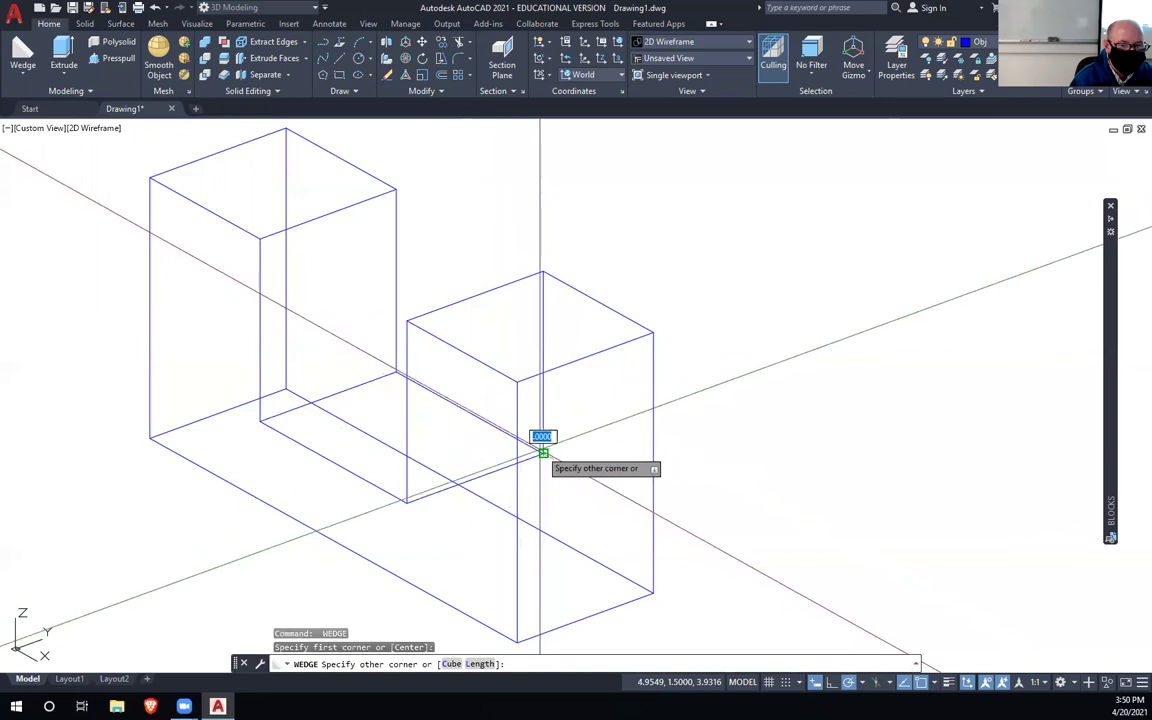
click(260, 420)
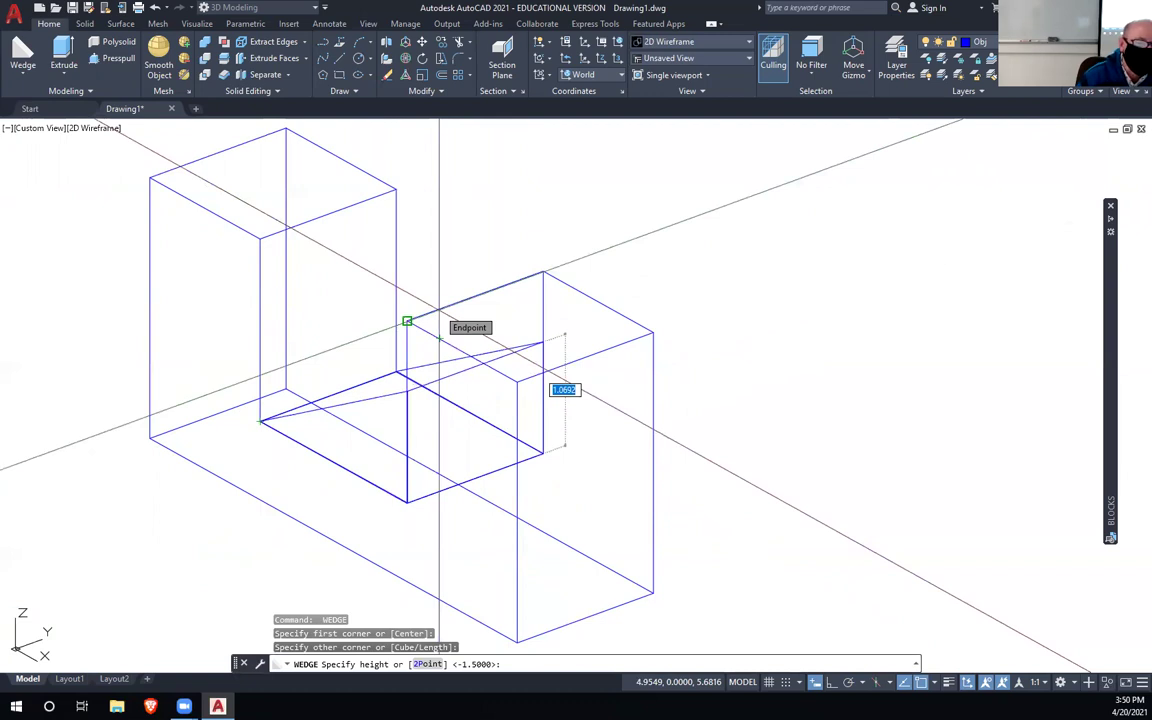
key(Escape)
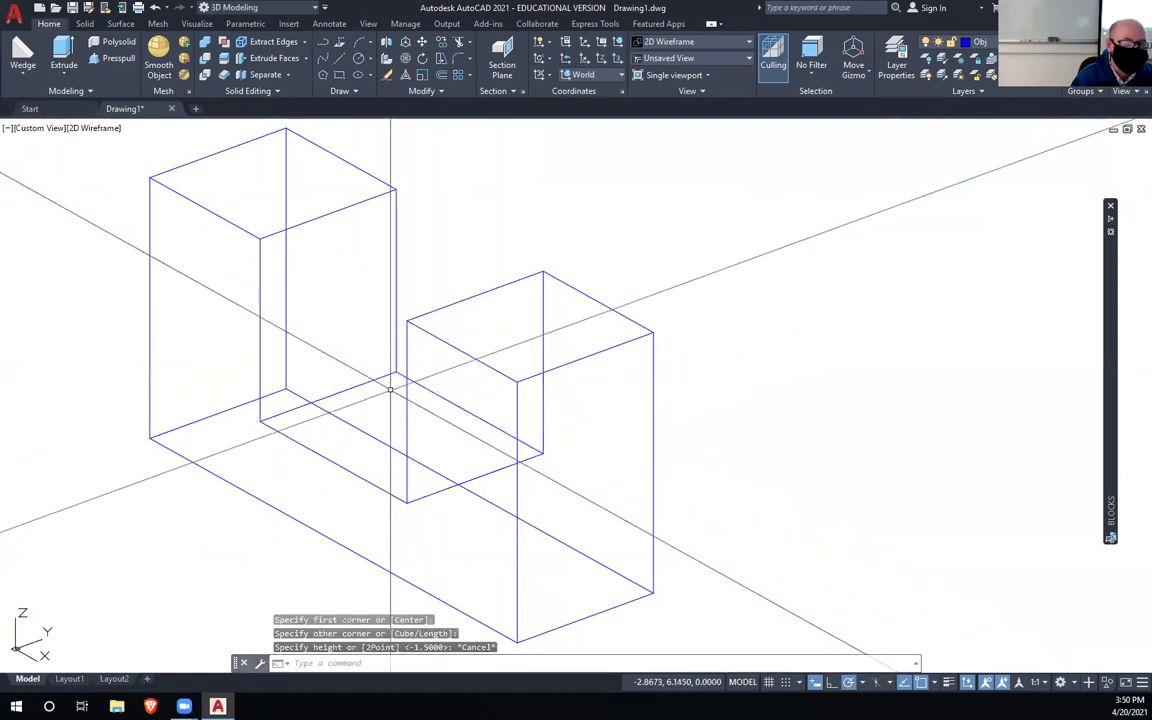
Step: Create a 1.5-high wedge across the notch bottom corners and orbit to check it
key(Return)
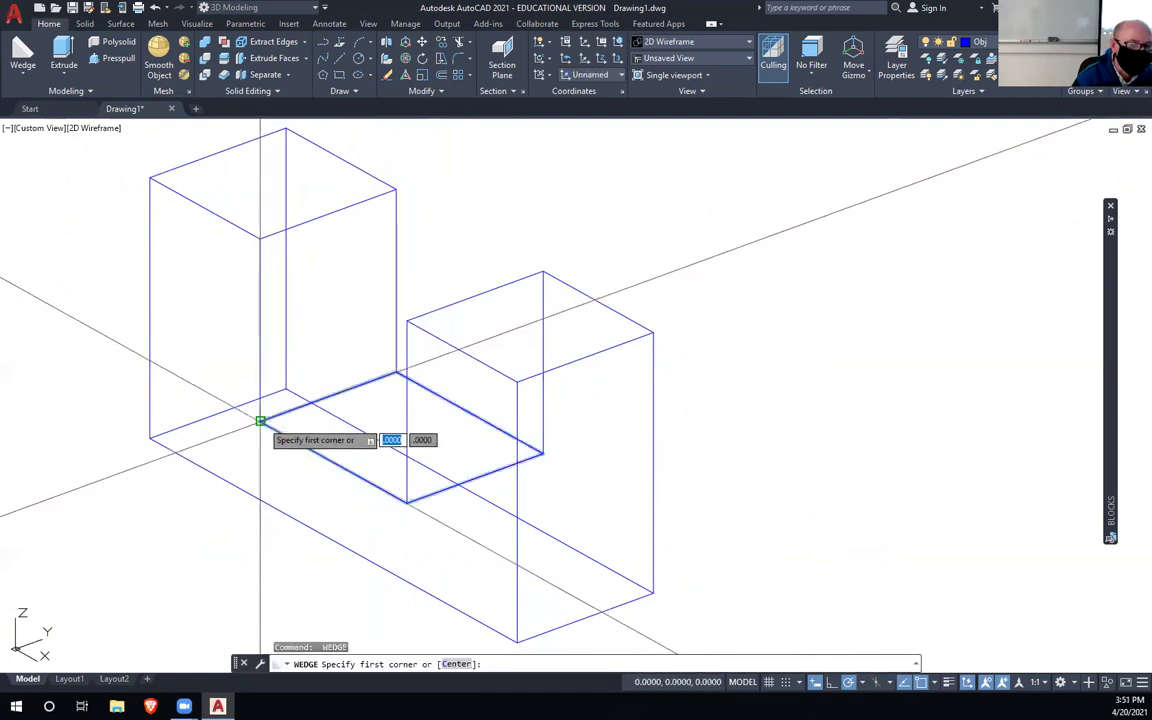
click(260, 421)
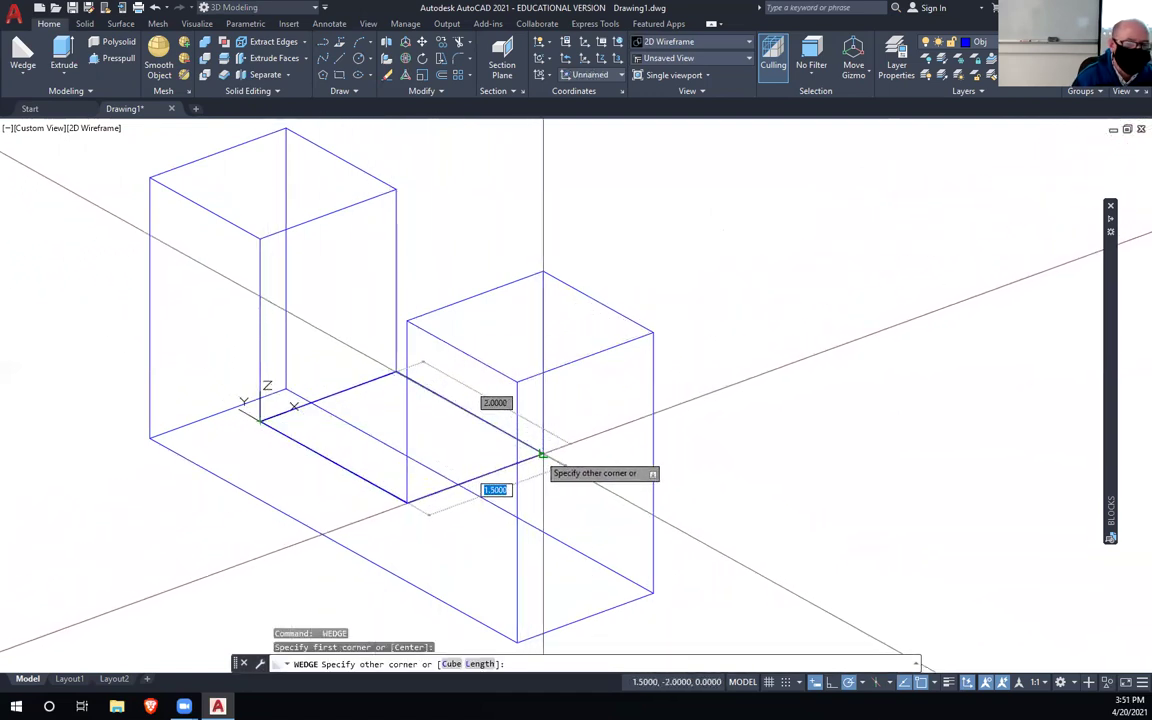
click(541, 456)
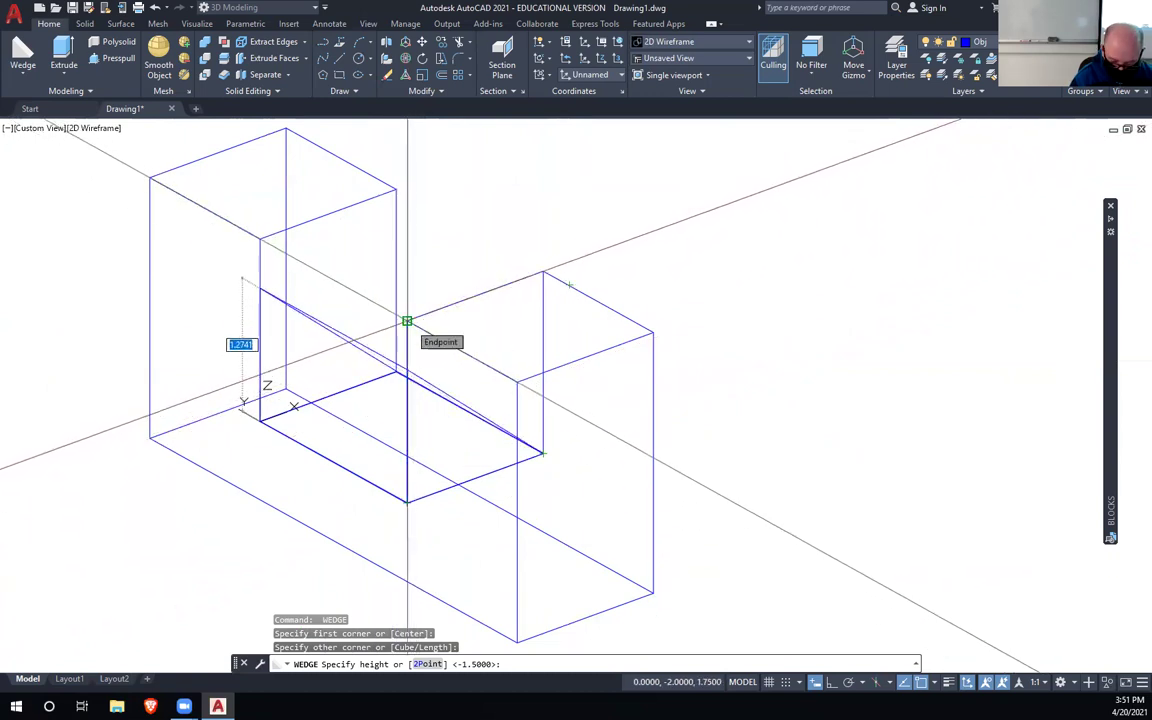
key(Return)
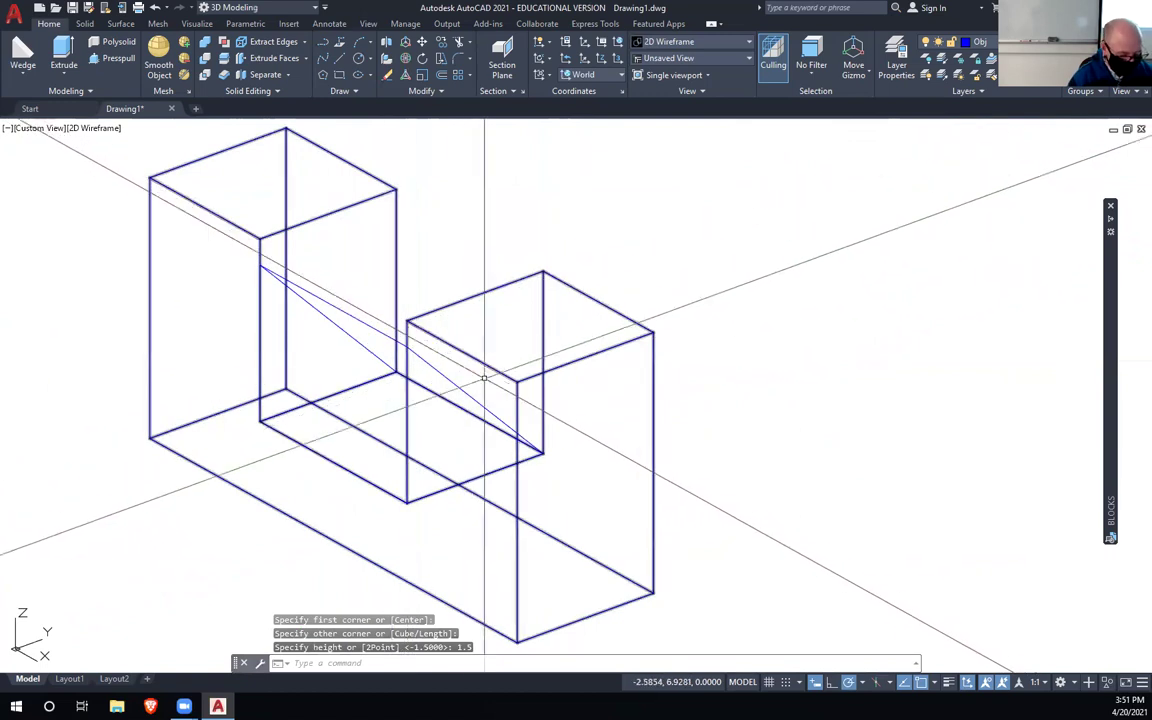
shift+middle_drag(540, 365, 85, 440)
middle_drag(268, 420, 295, 431)
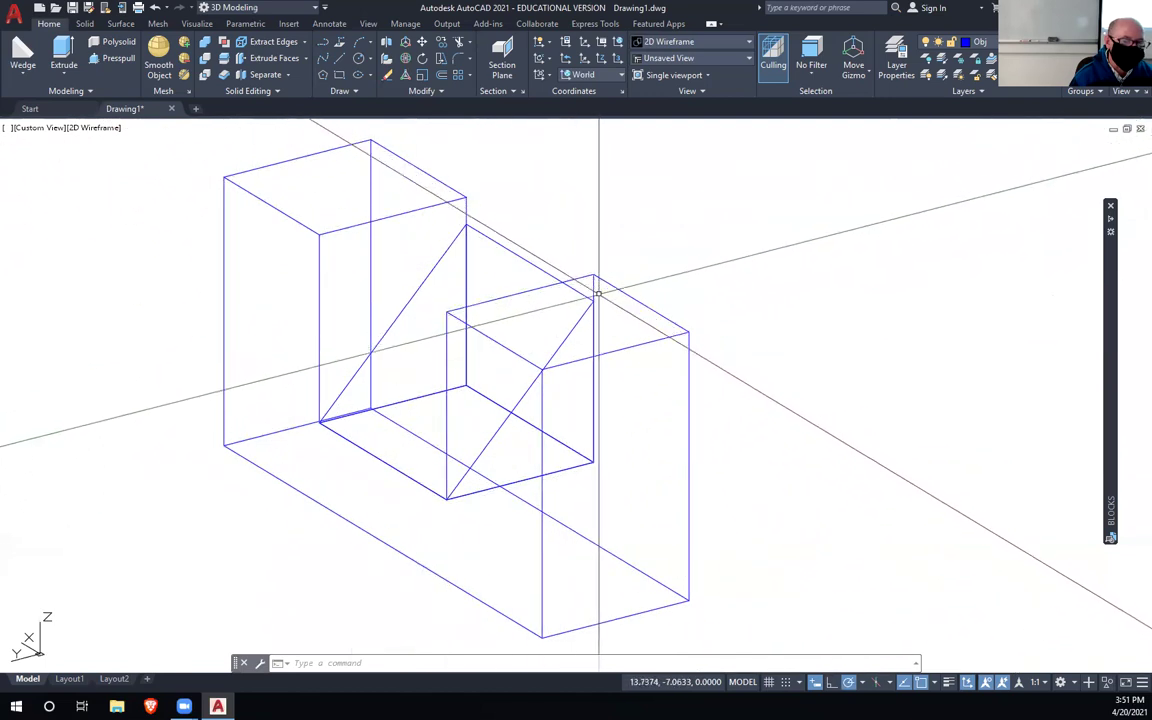
Step: Union the notched block and the wedge into a single solid
click(206, 47)
click(318, 232)
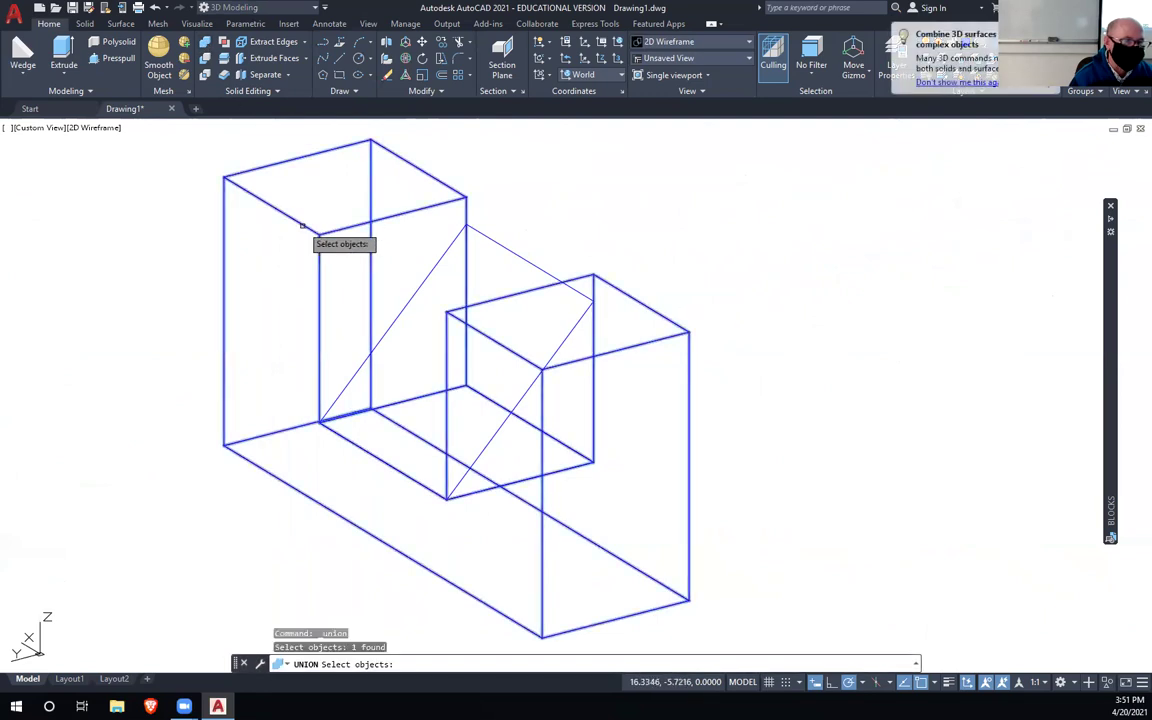
click(434, 267)
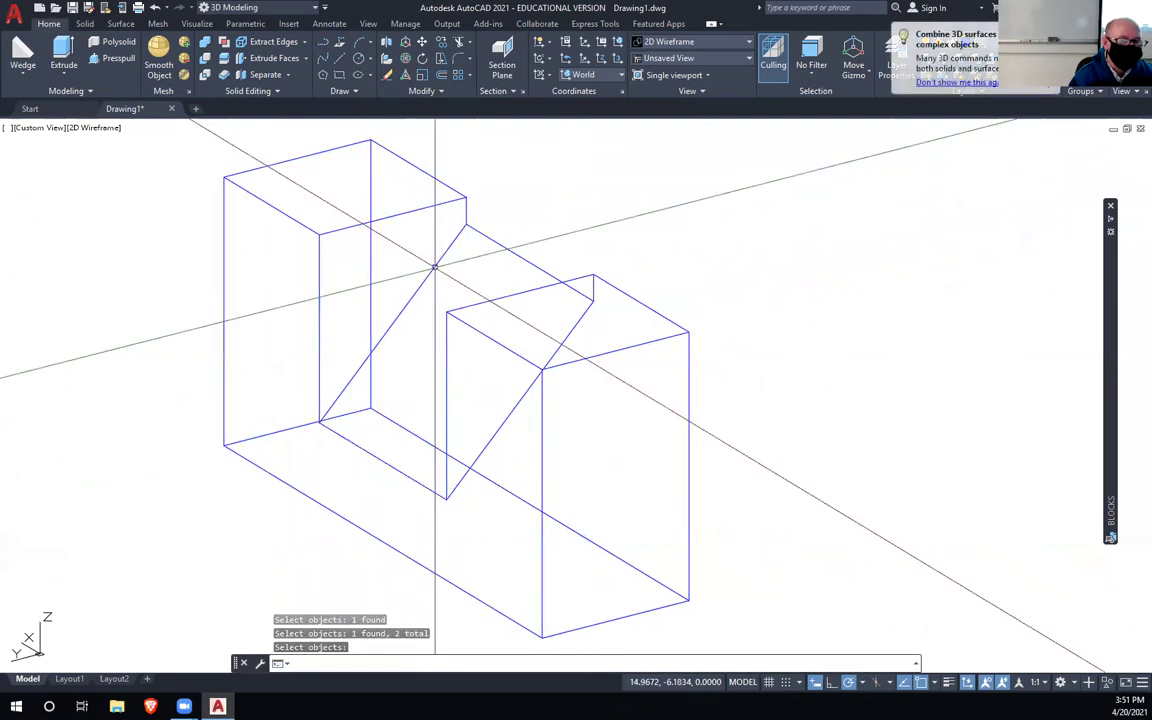
key(Return)
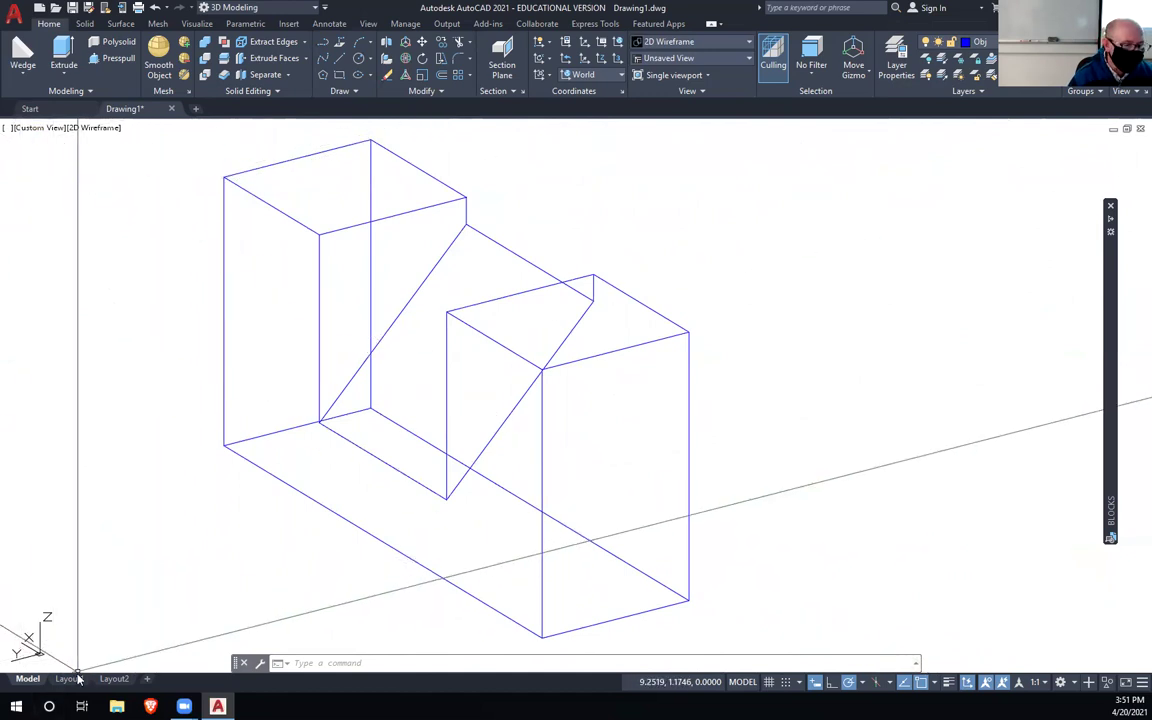
Step: Delete the default viewport on Layout1
click(74, 680)
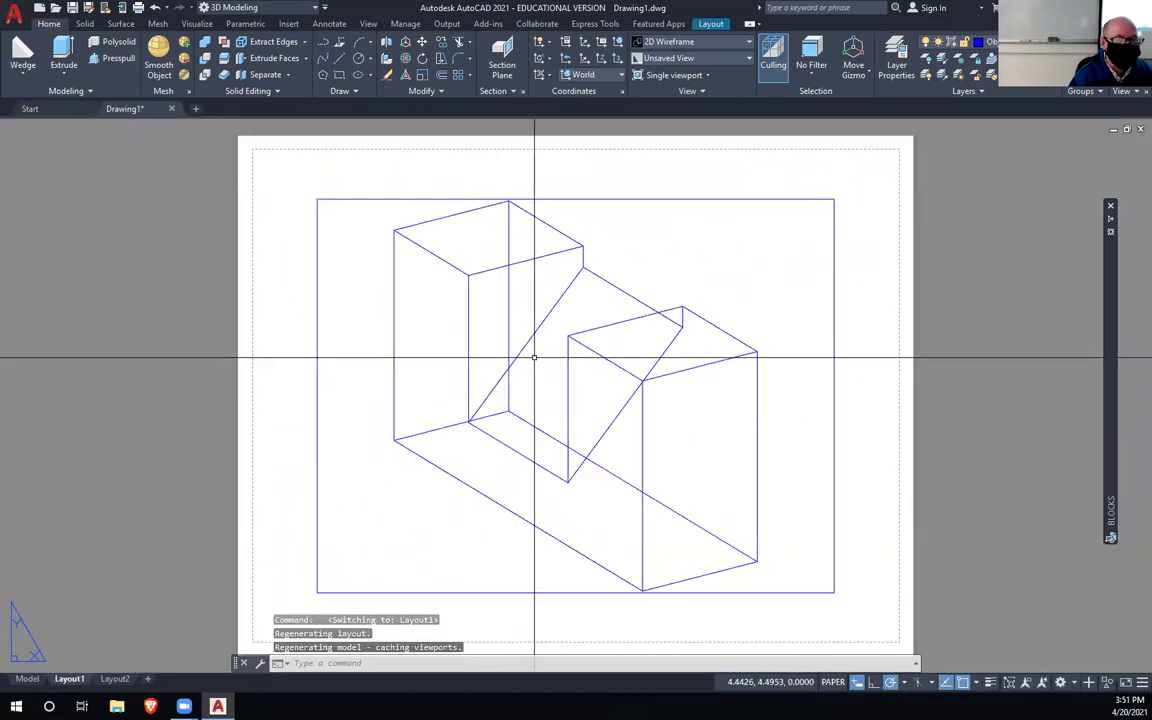
click(655, 198)
key(Delete)
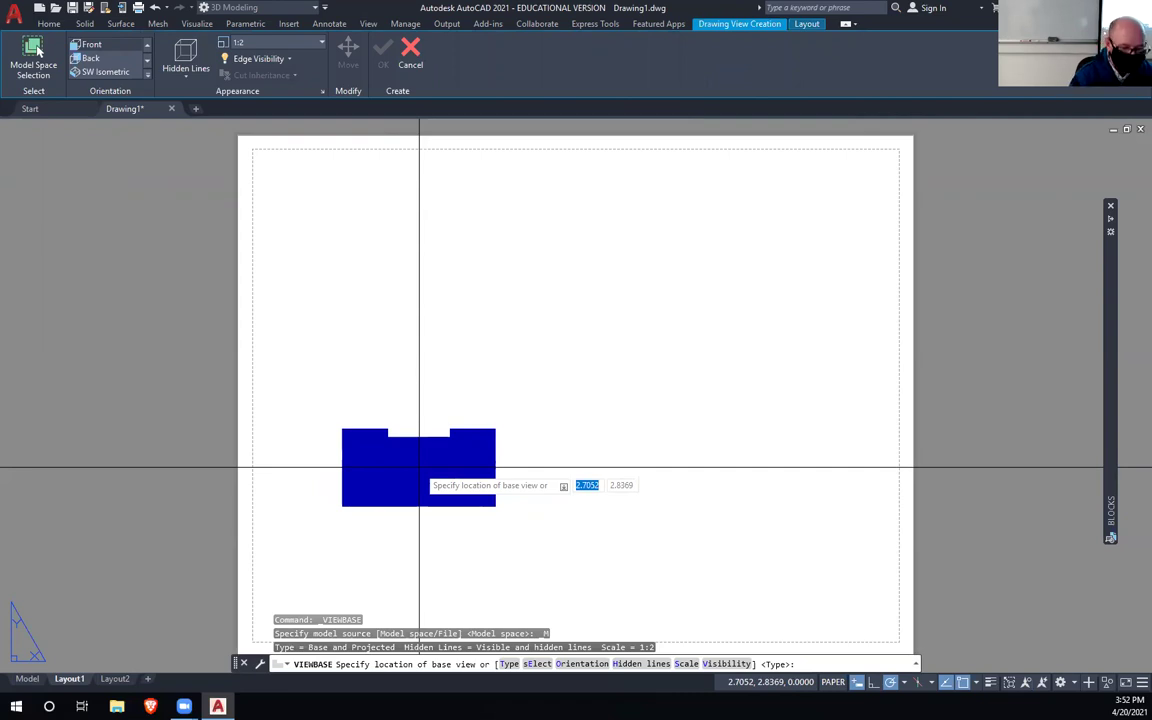
Step: Place a base view with Back orientation at scale 1 on the sheet
text(o)
key(Return)
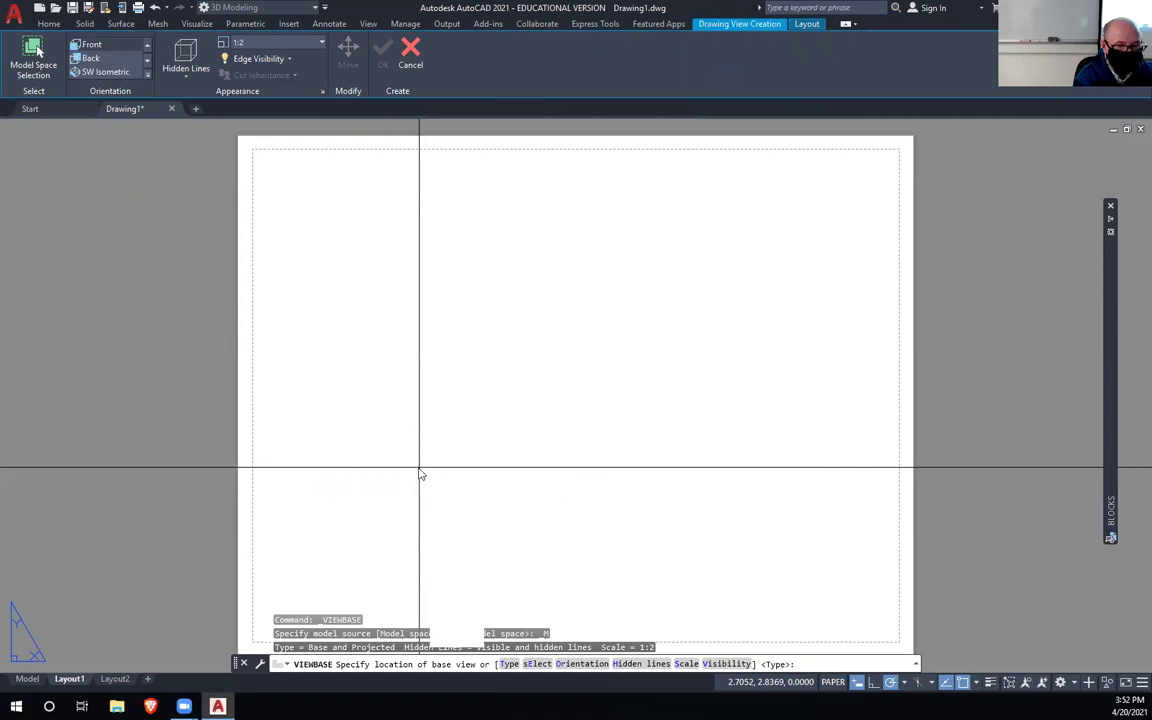
text(b)
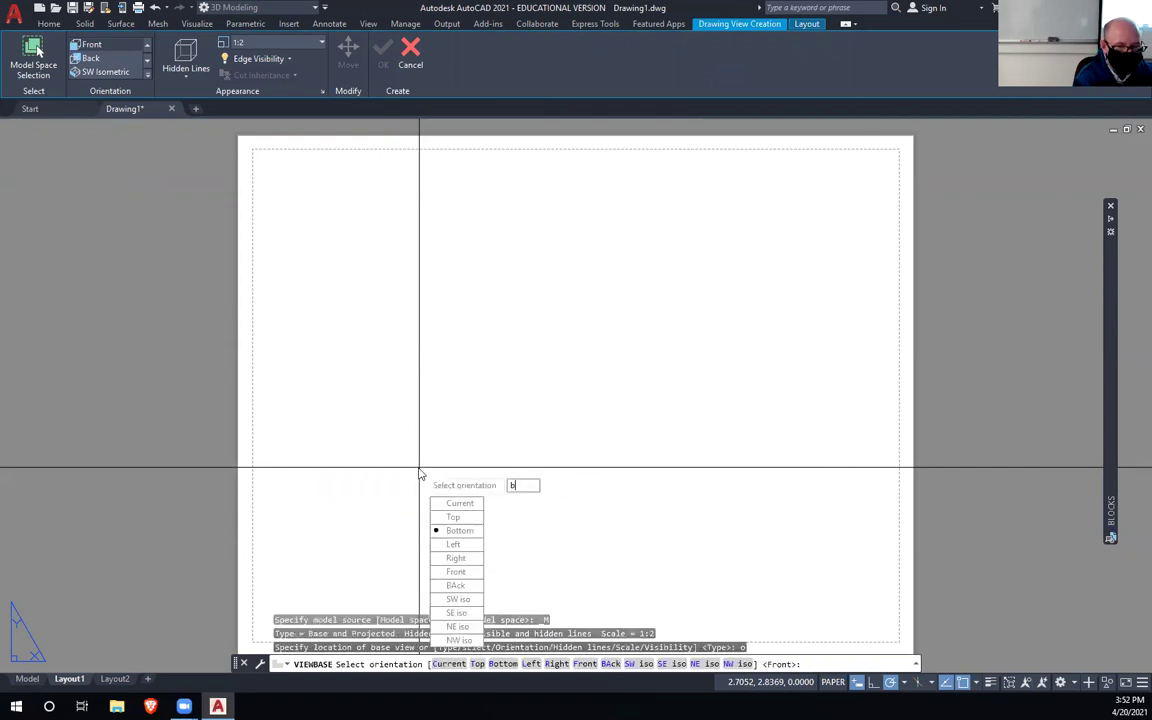
text(a)
key(Return)
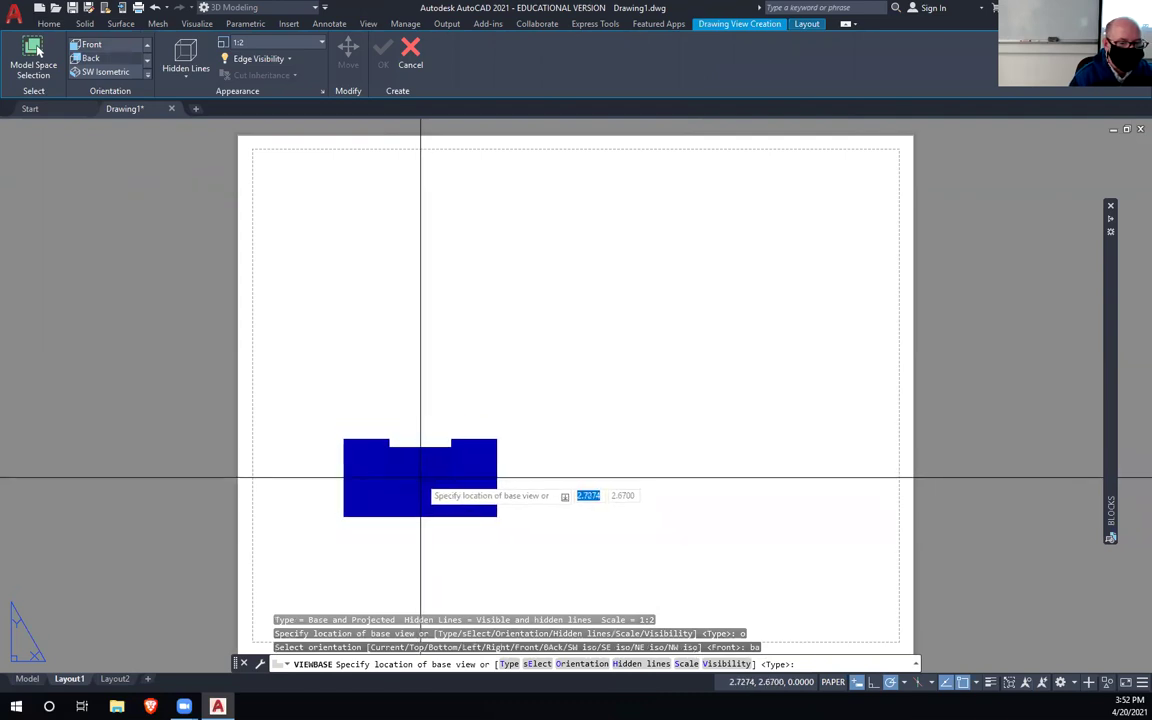
text(s)
key(Return)
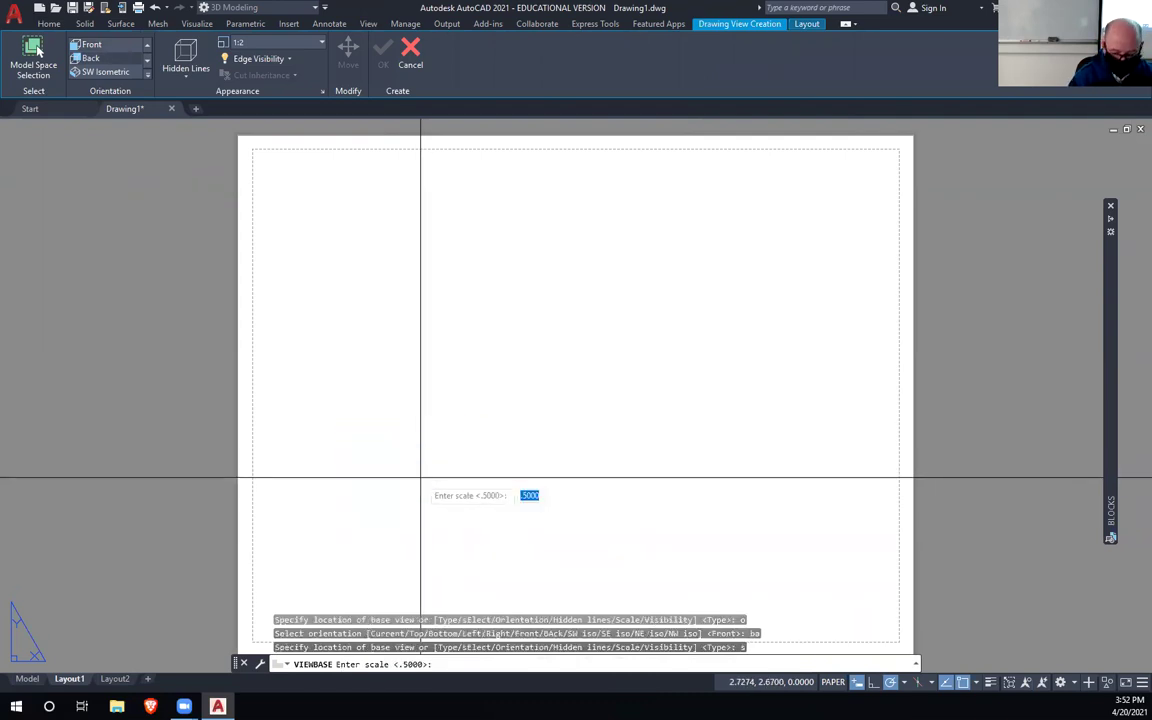
key(Return)
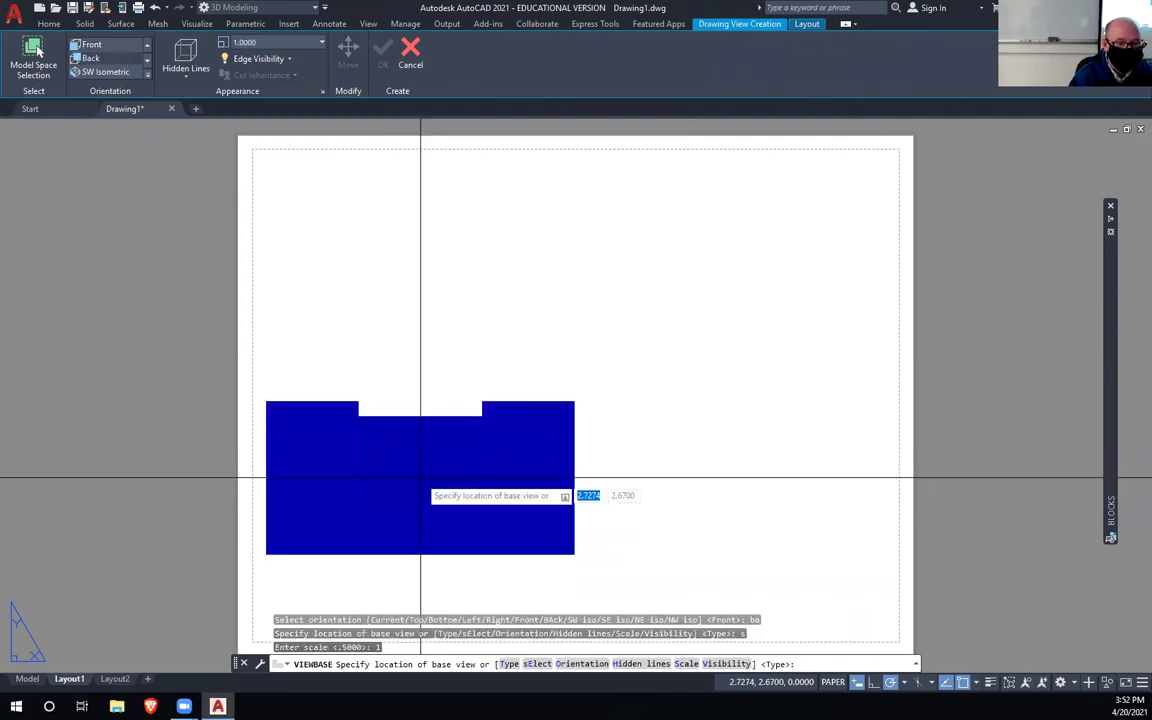
click(472, 460)
key(Return)
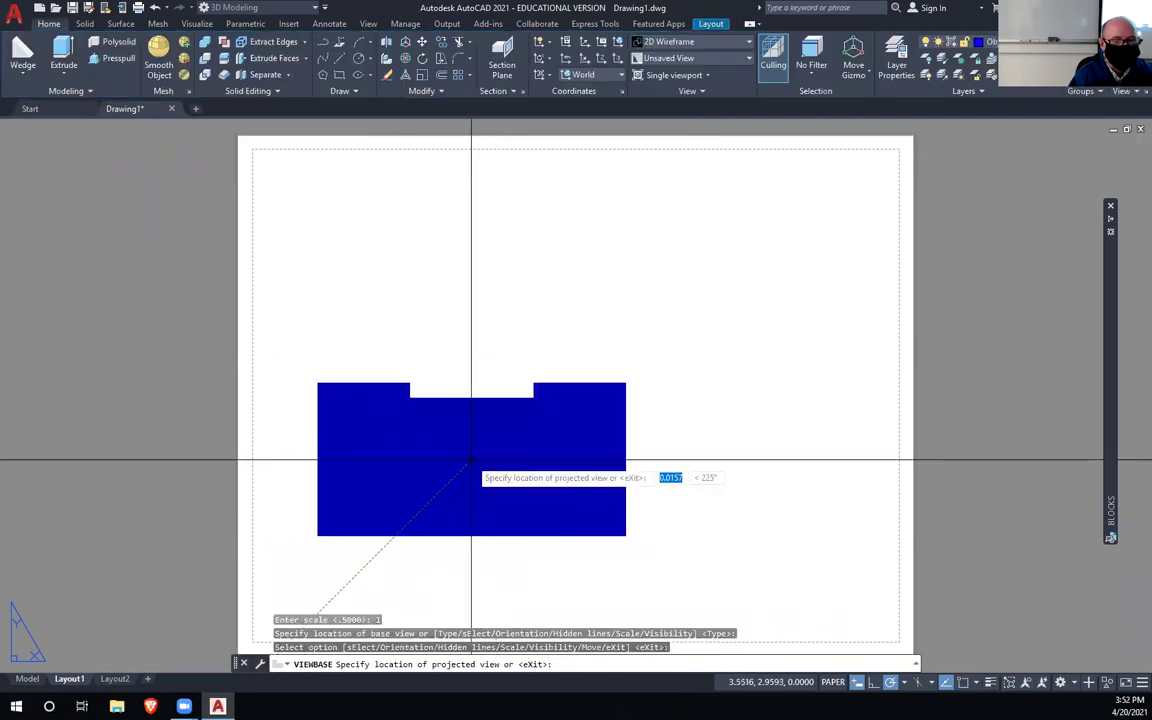
Step: Project a top view above and a side view to the right of the base view
click(492, 258)
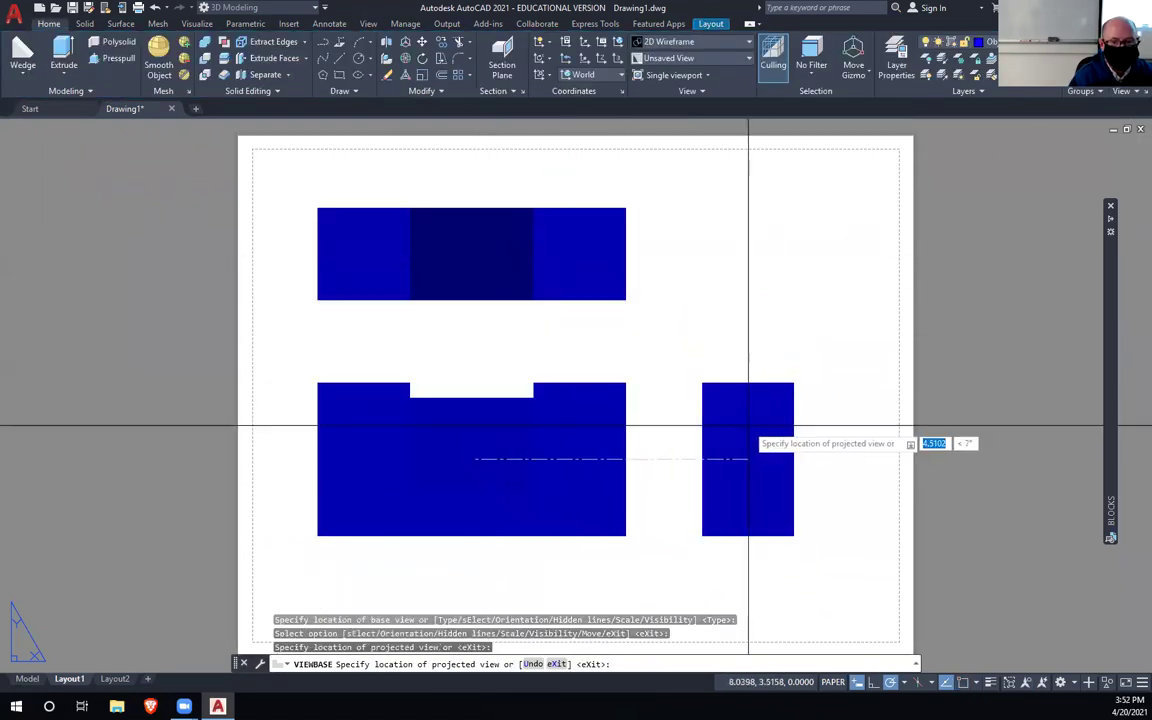
click(776, 442)
key(Return)
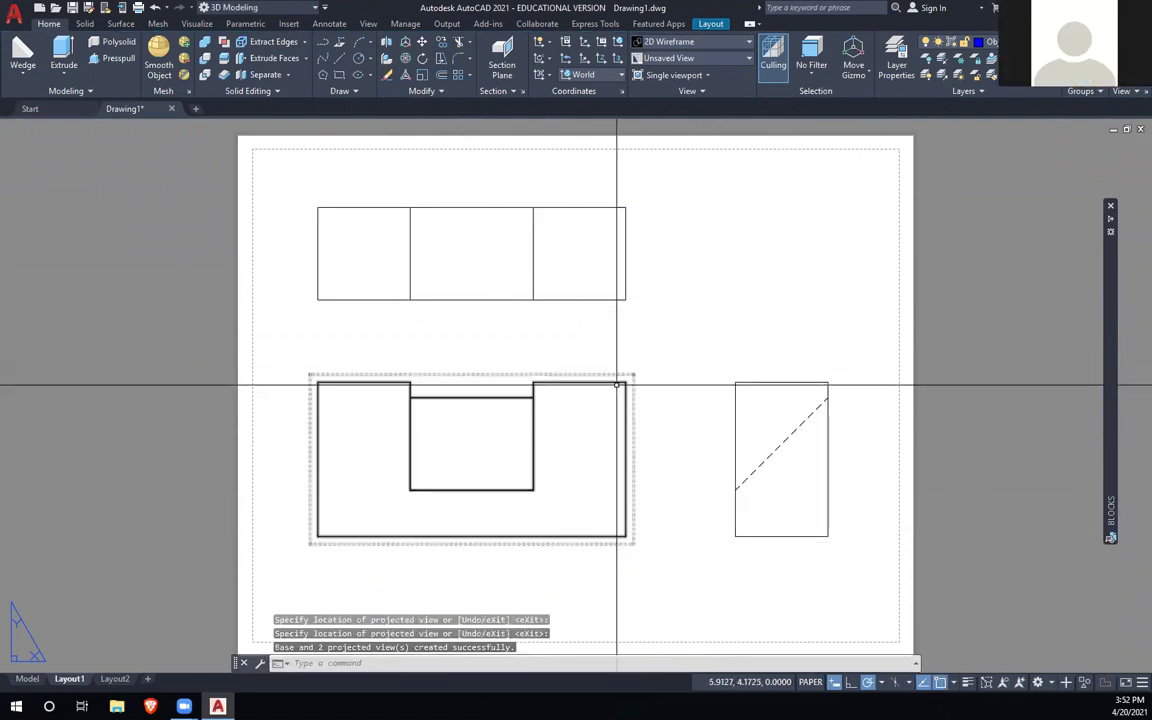
click(620, 386)
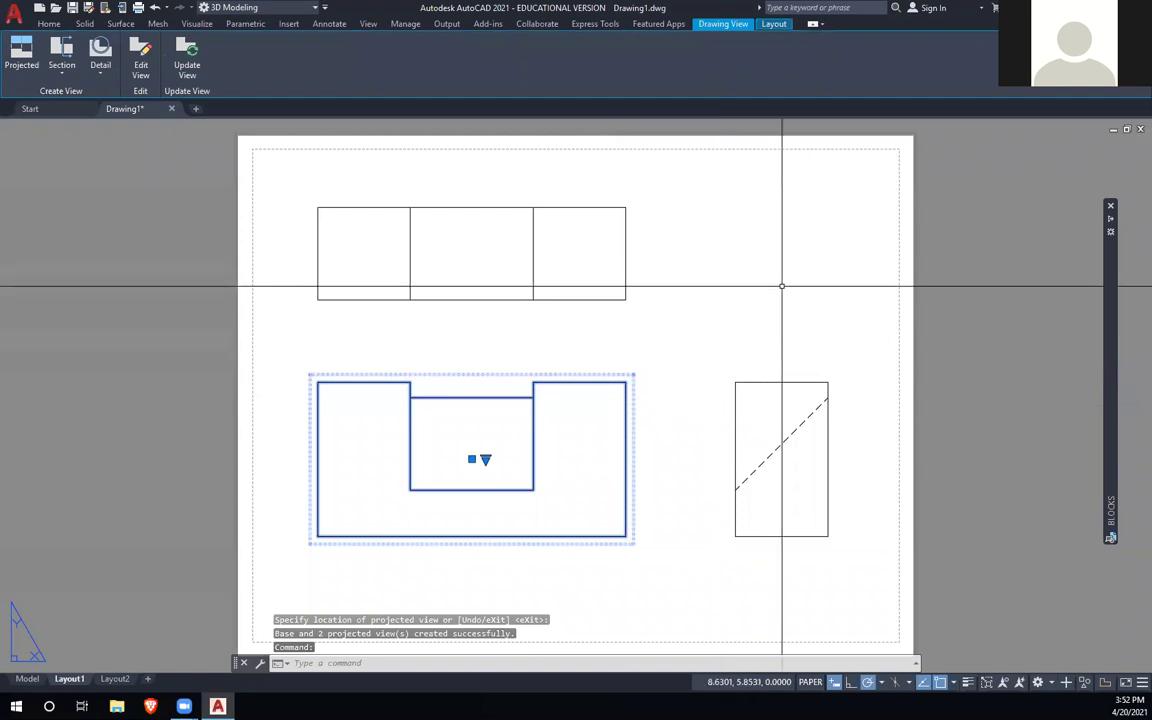
Step: Project an isometric view into the upper-right corner and shrink it to a smaller scale
click(24, 60)
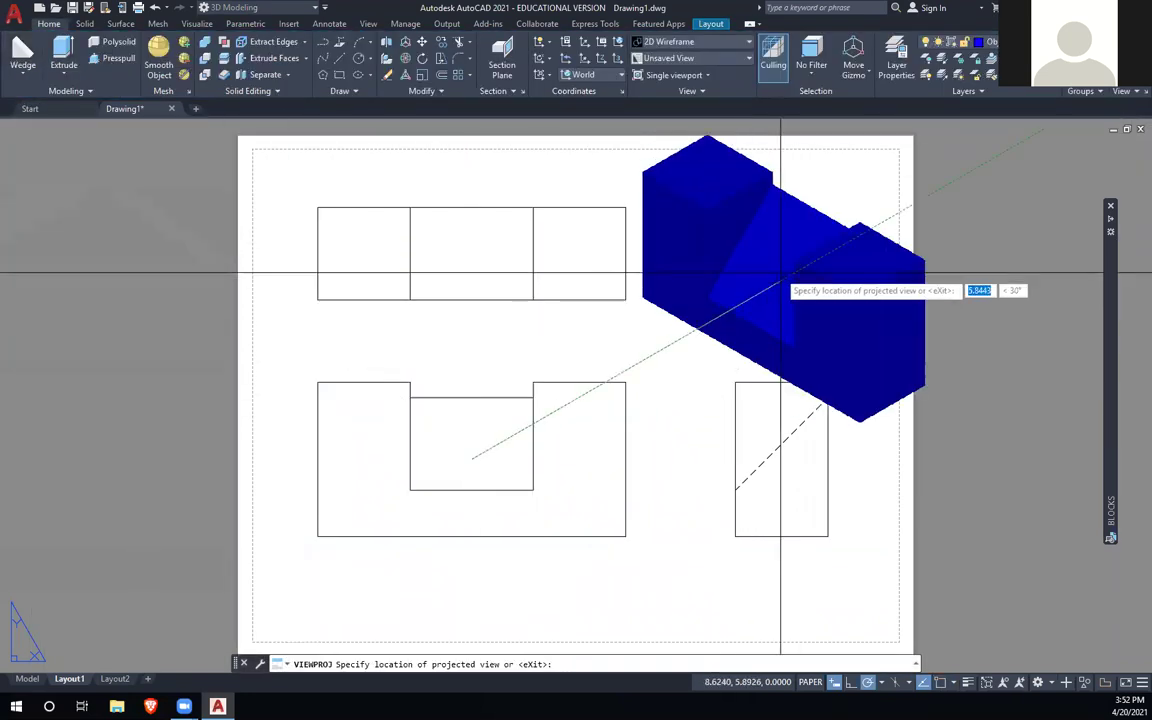
click(812, 228)
key(Return)
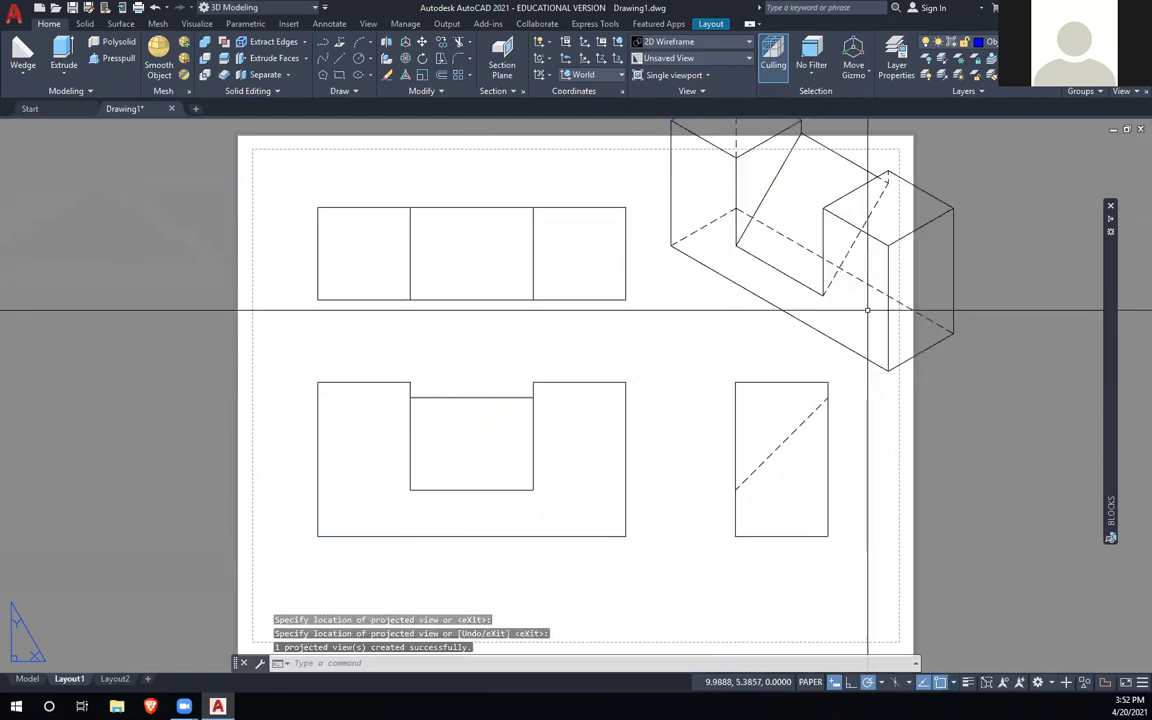
click(830, 228)
click(828, 227)
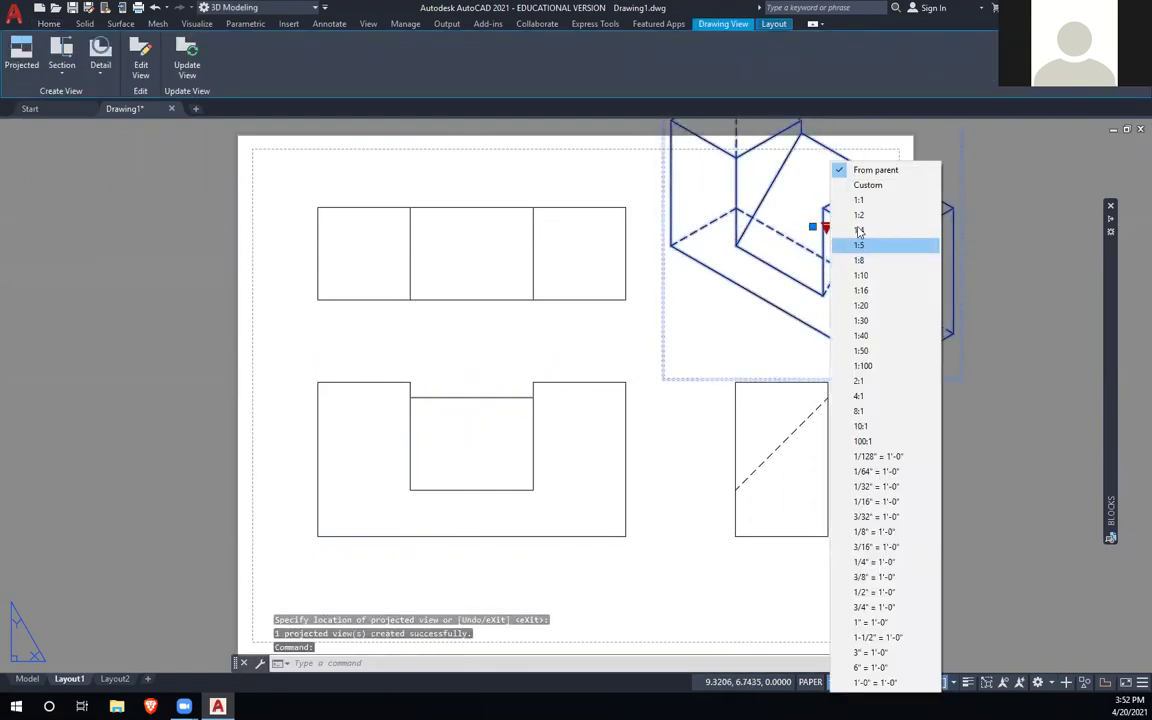
click(852, 215)
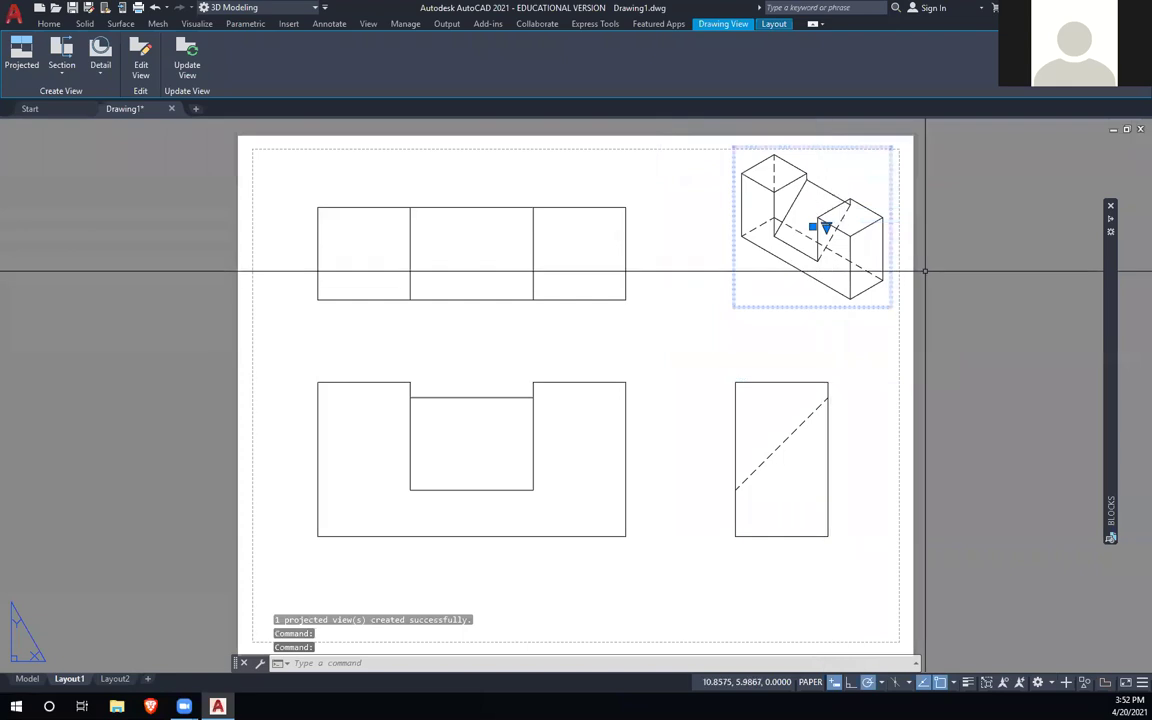
key(Escape)
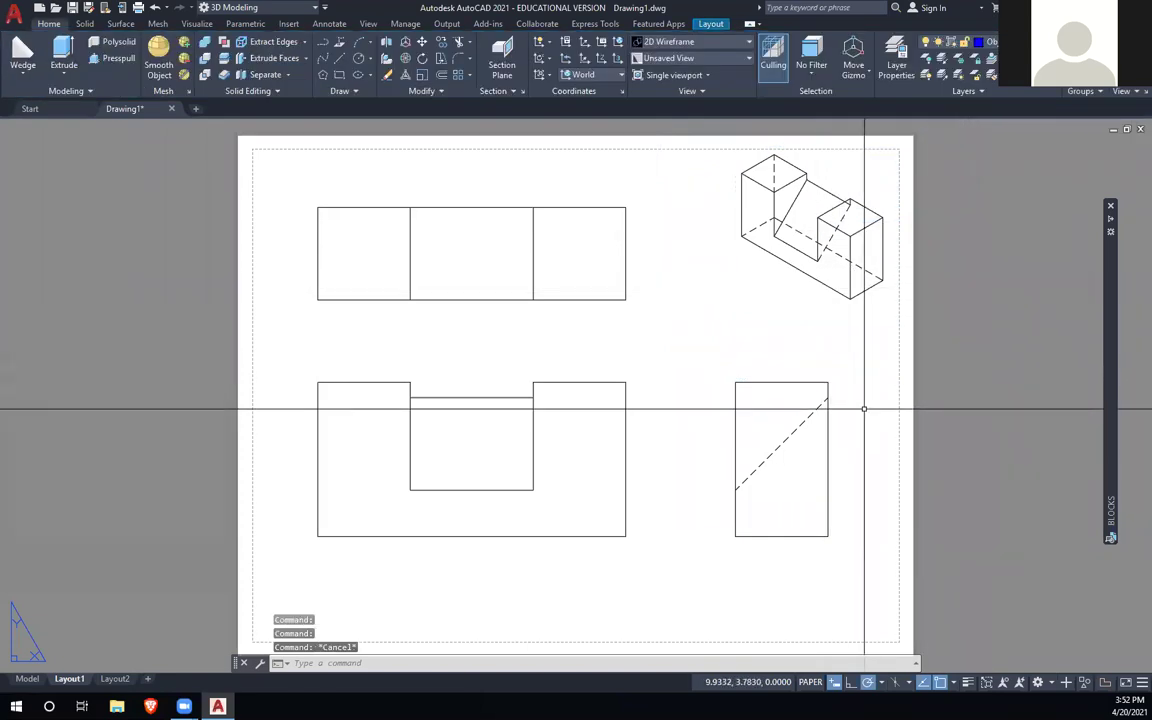
middle_drag(557, 423, 511, 438)
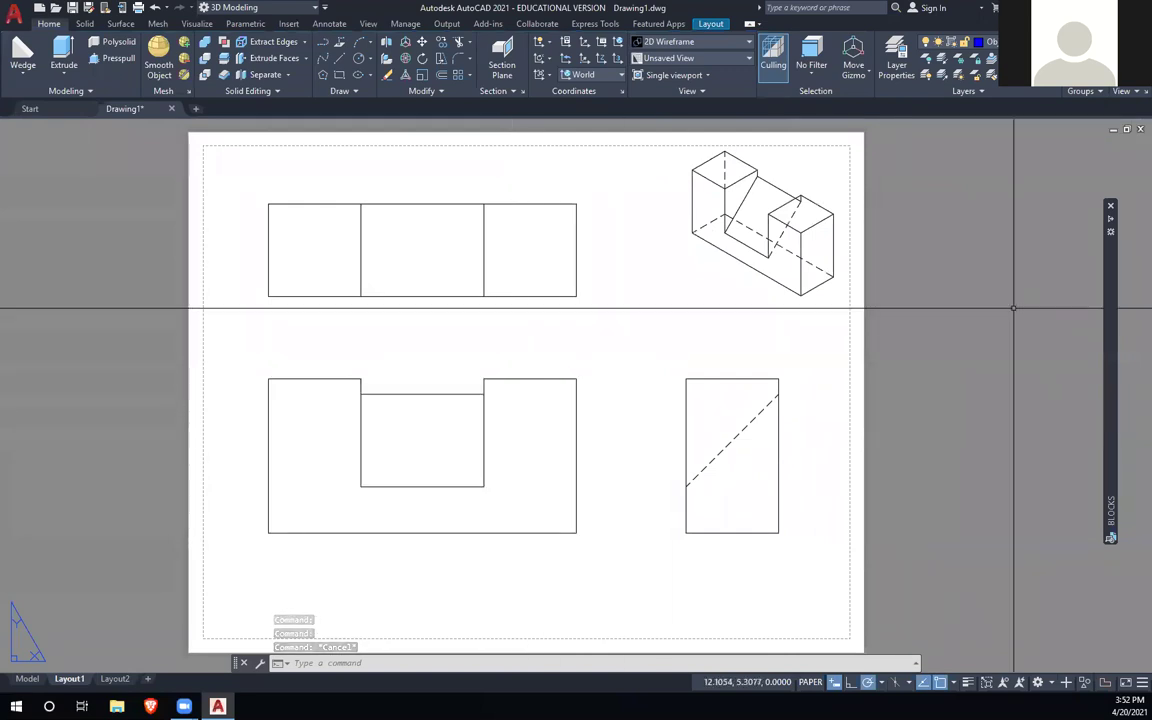
Step: Insert the BORDER title block at the sheet origin and open the Plot dialog
mouse_move(1110, 300)
click(931, 272)
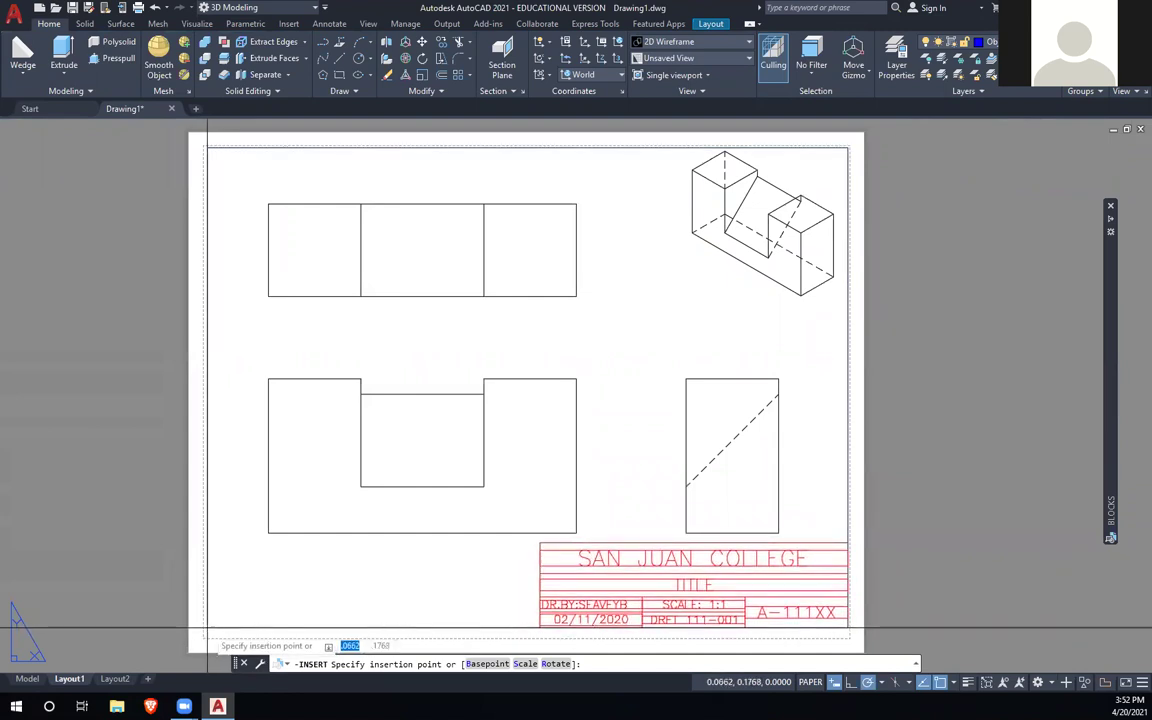
click(211, 628)
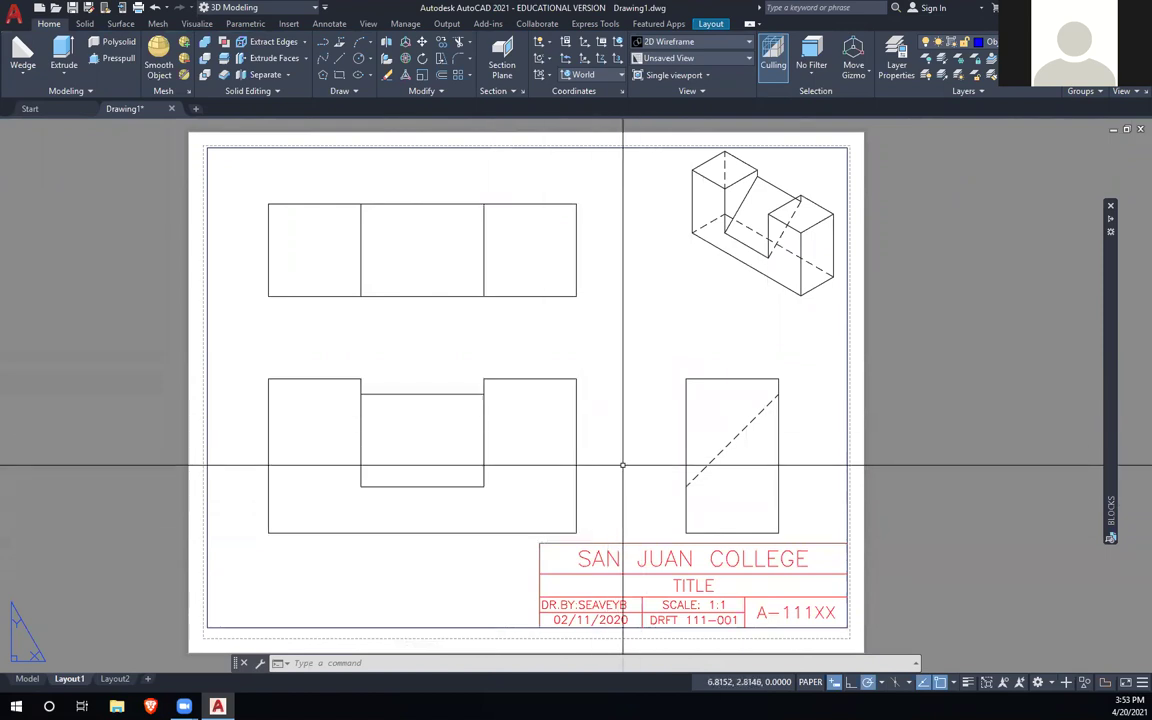
key(ctrl+p)
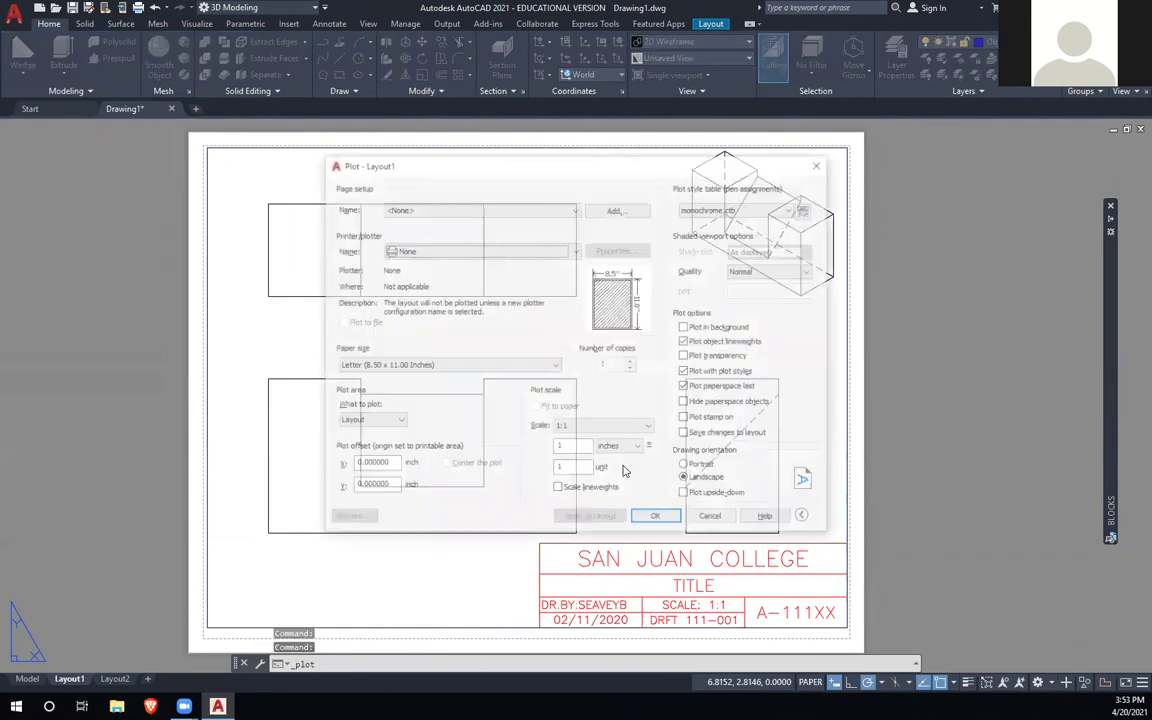
Step: Plot to DWG To PDF.pc3 on ANSI full bleed A (11.00 x 8.50 Inches) and preview
click(572, 250)
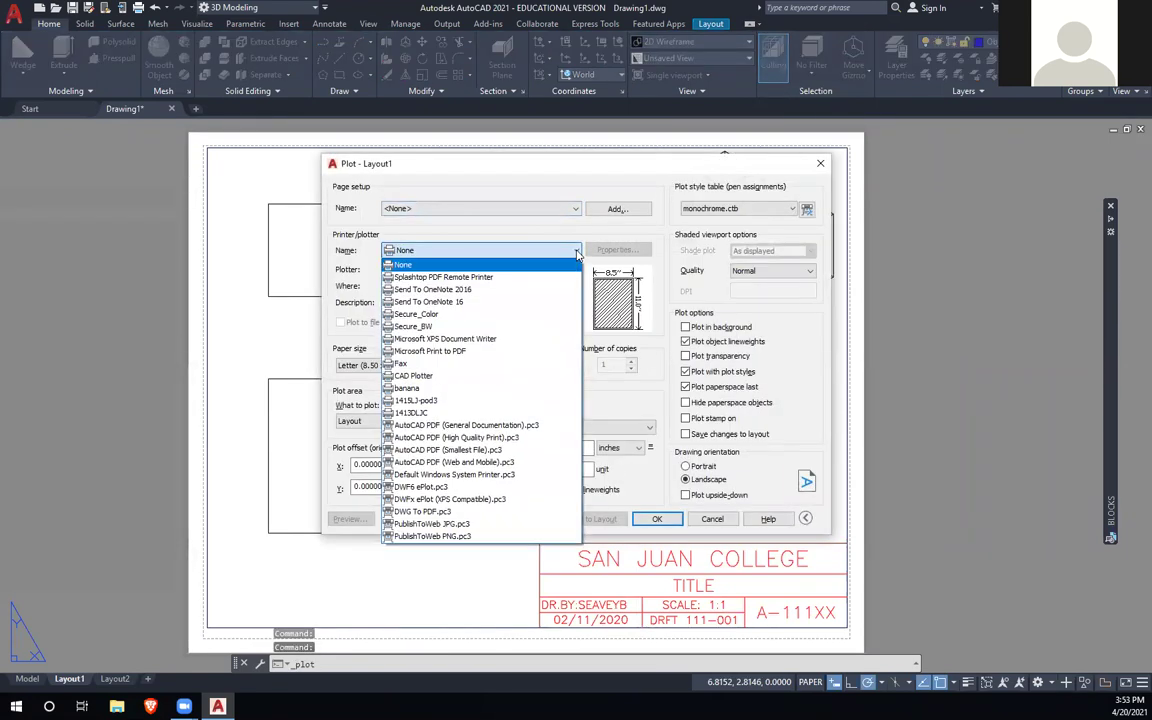
click(441, 513)
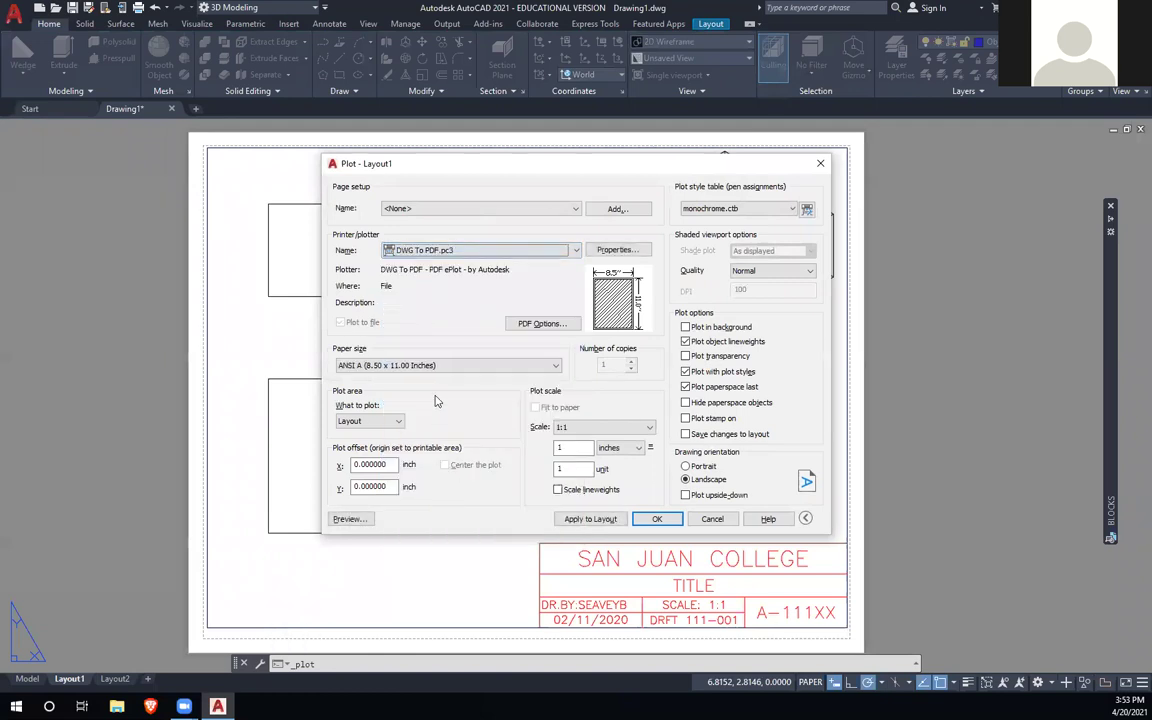
click(489, 366)
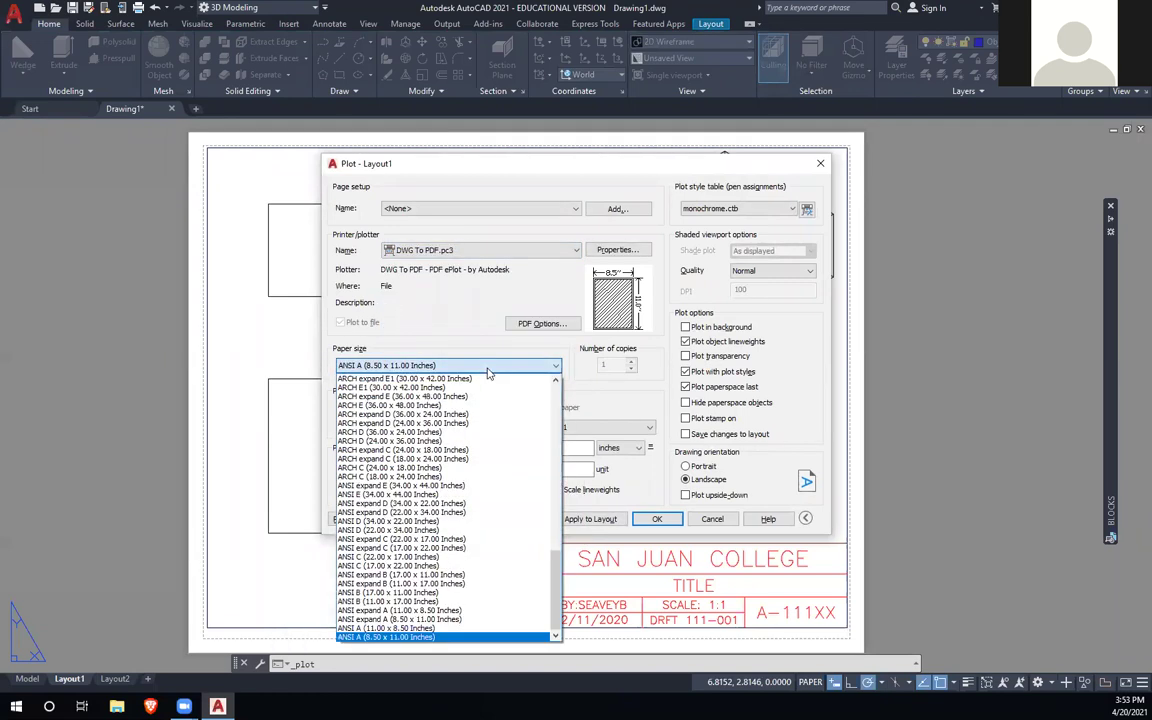
drag(551, 562, 551, 473)
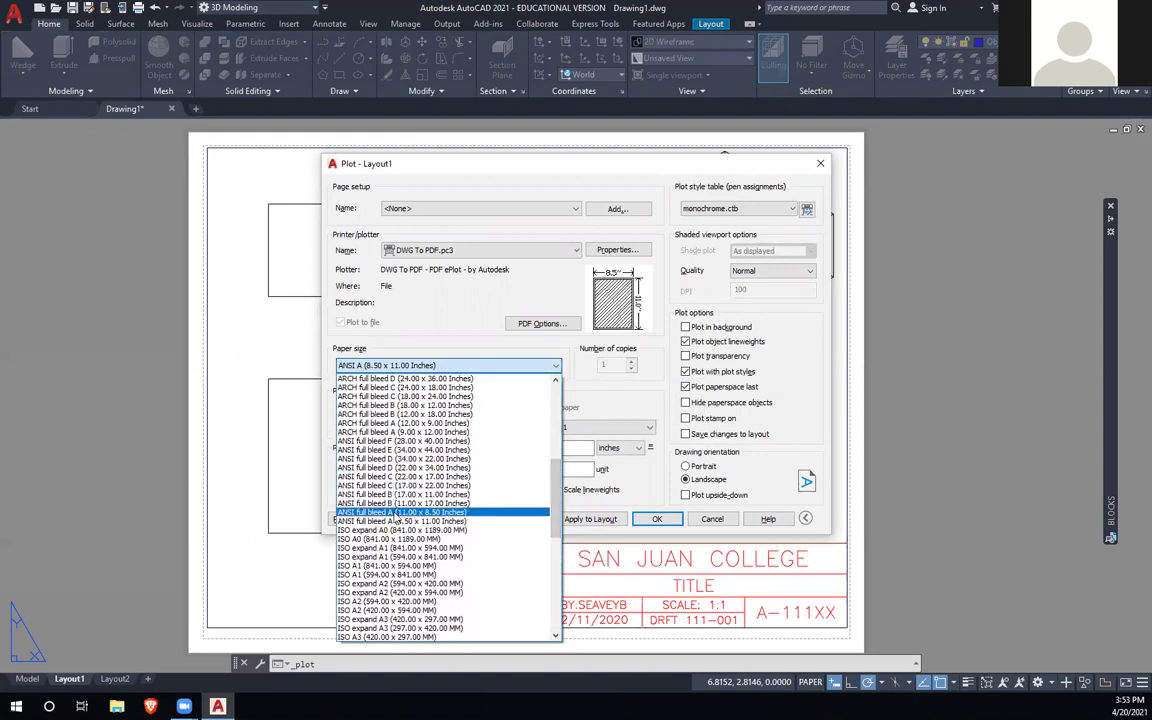
click(433, 512)
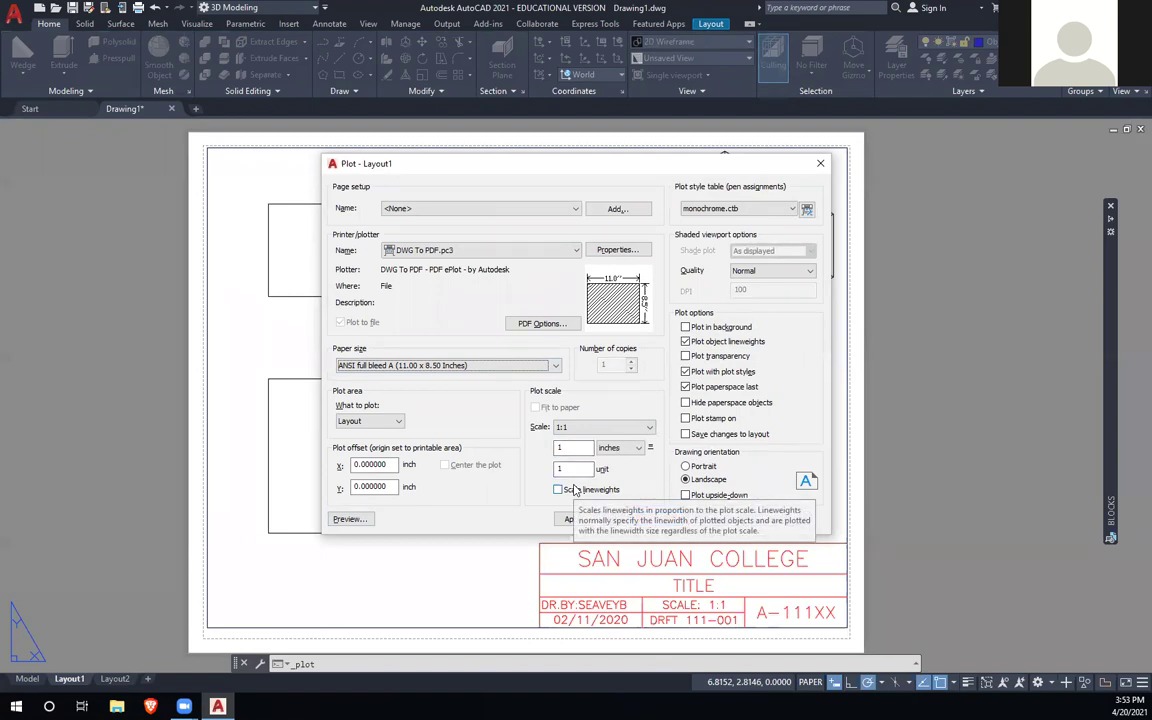
click(348, 520)
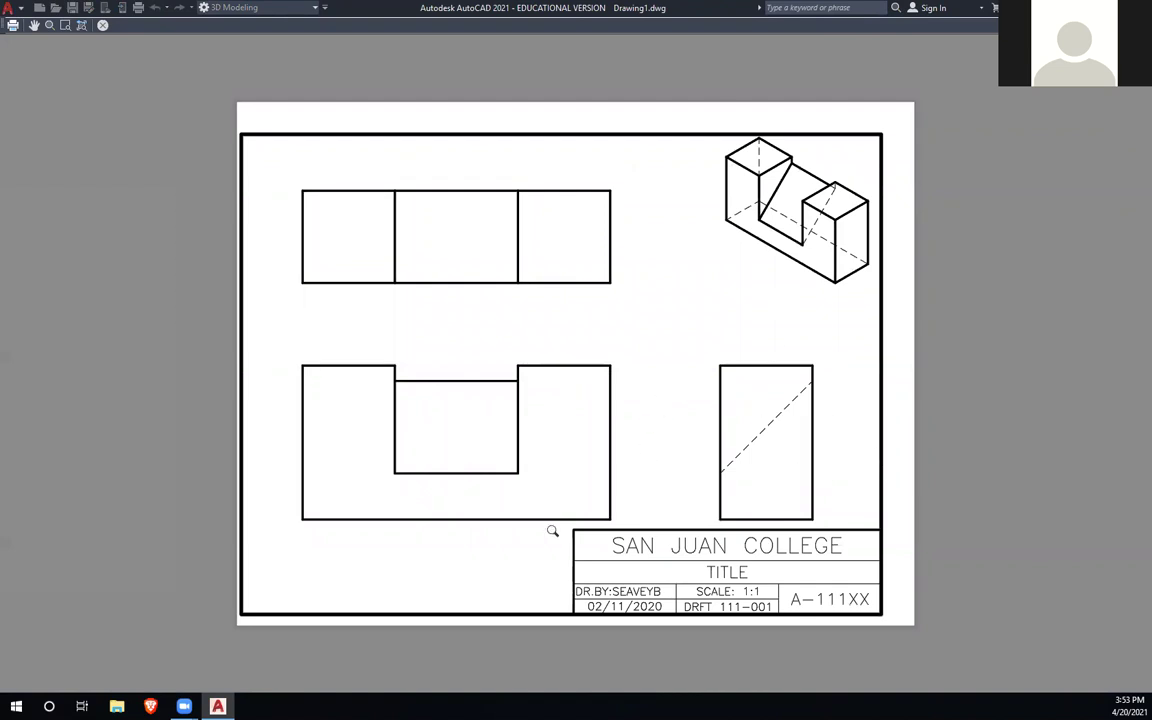
Step: Close the plot preview, preview the Layout1 sheet once more, then exit that preview
key(Escape)
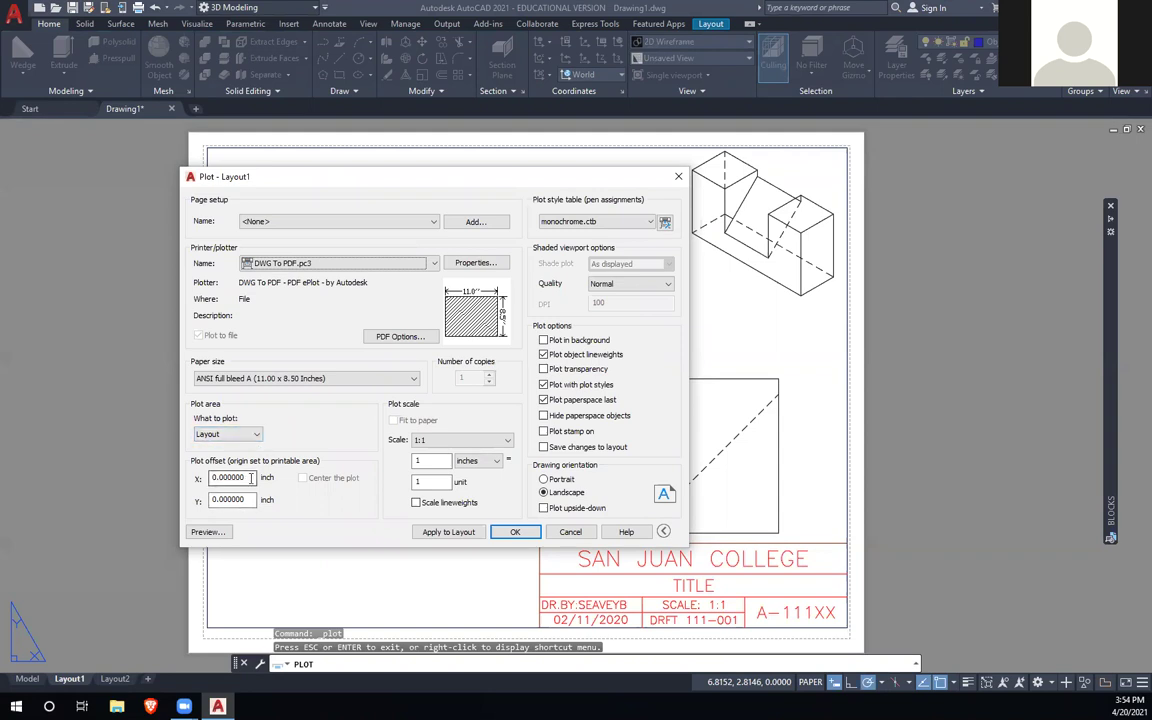
click(205, 532)
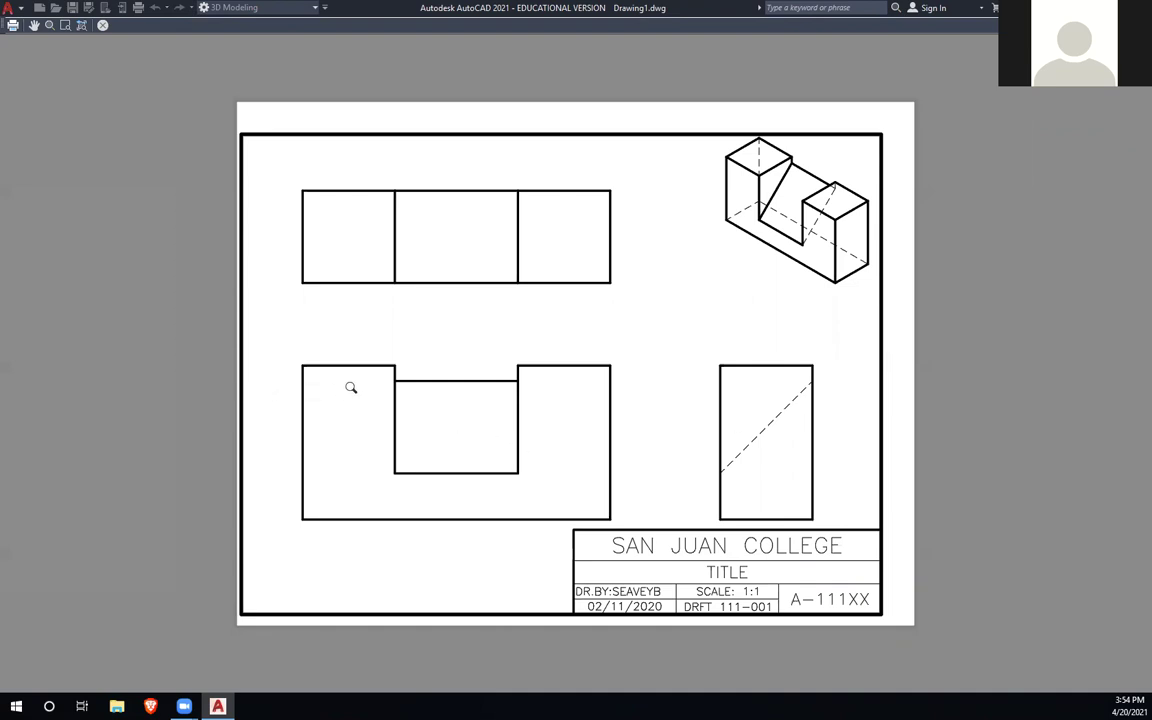
key(Escape)
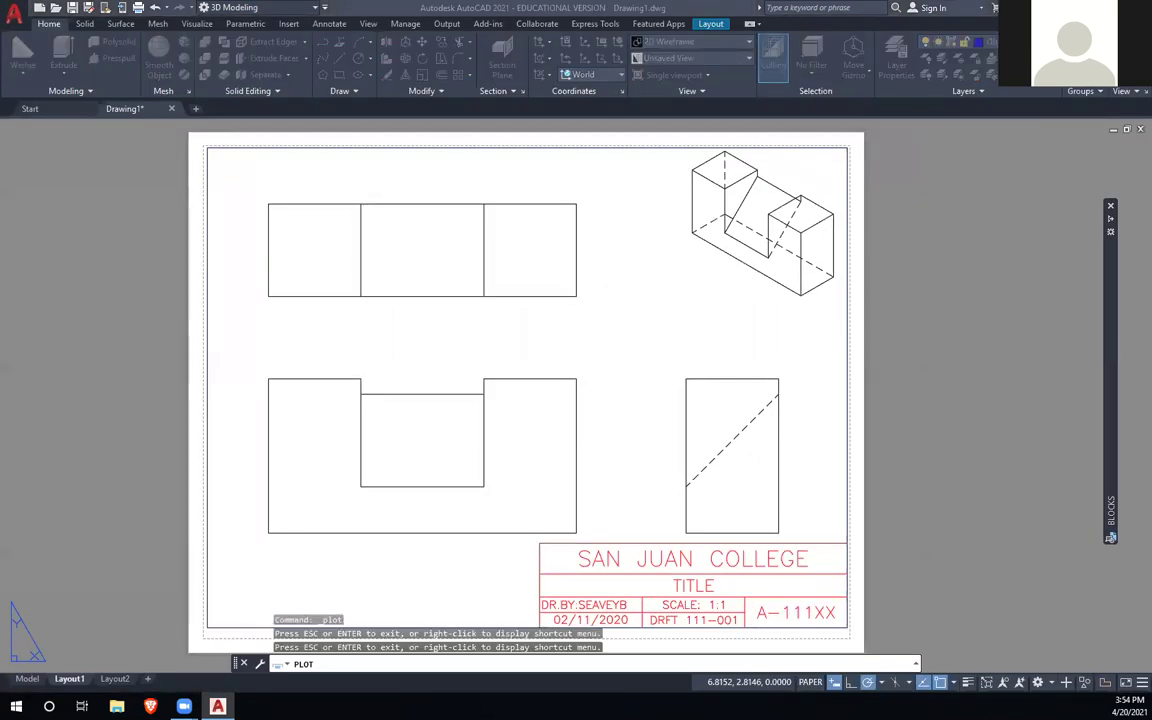
Step: Try plot offsets of X 0.25 and Y 0.3 and preview the sheet
drag(266, 441, 190, 437)
text(.2)
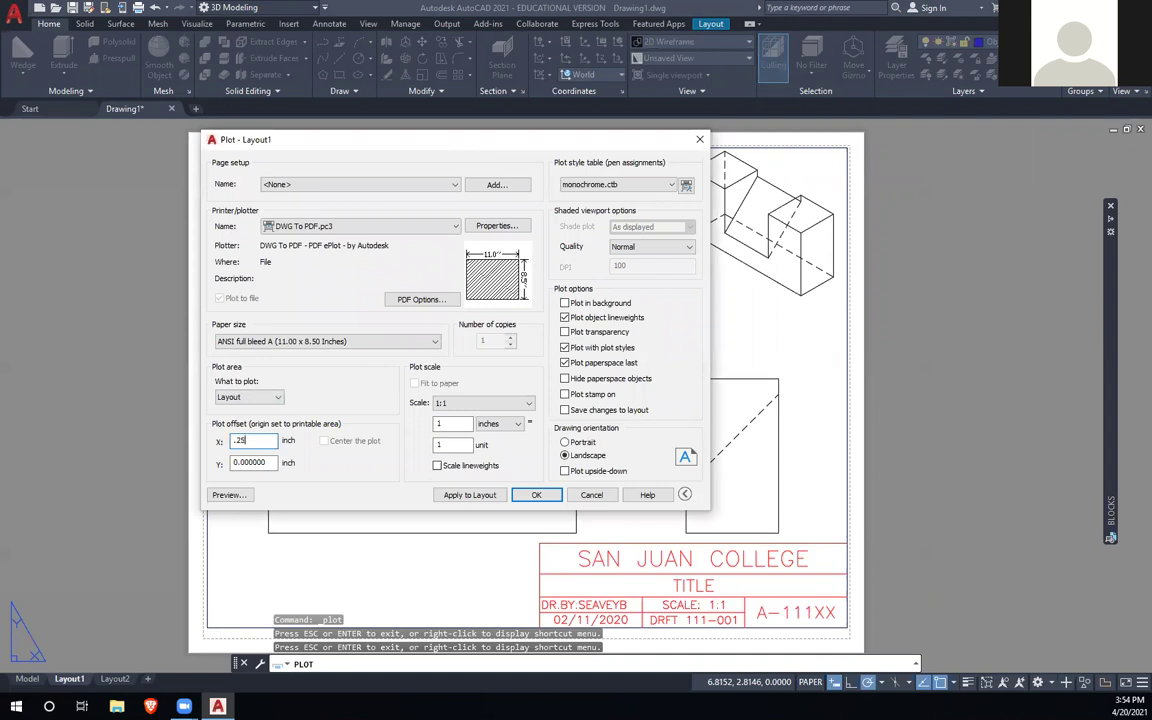
text(5)
drag(263, 462, 219, 468)
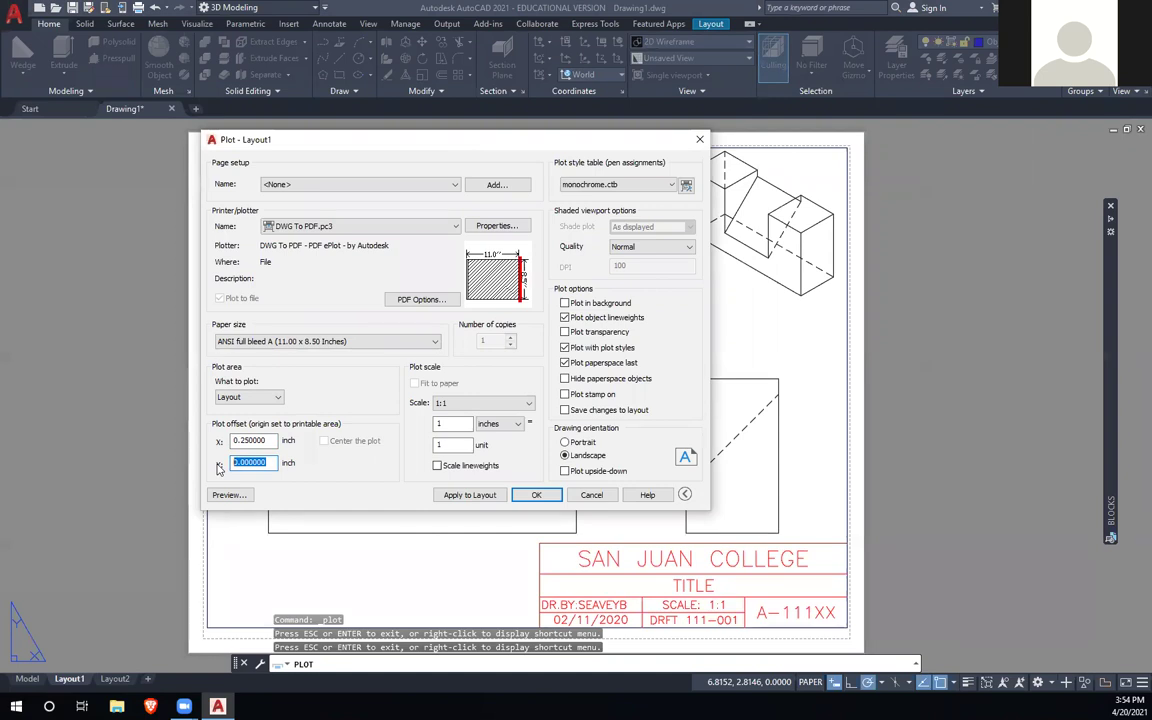
text(.3)
click(234, 495)
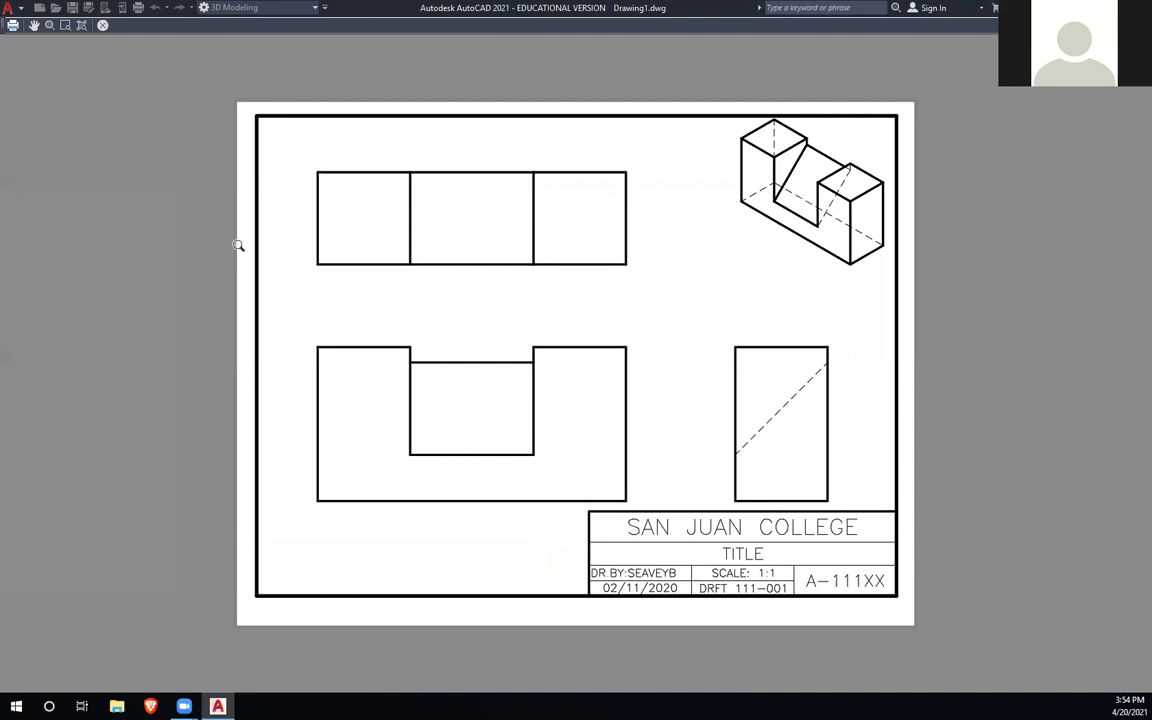
key(Escape)
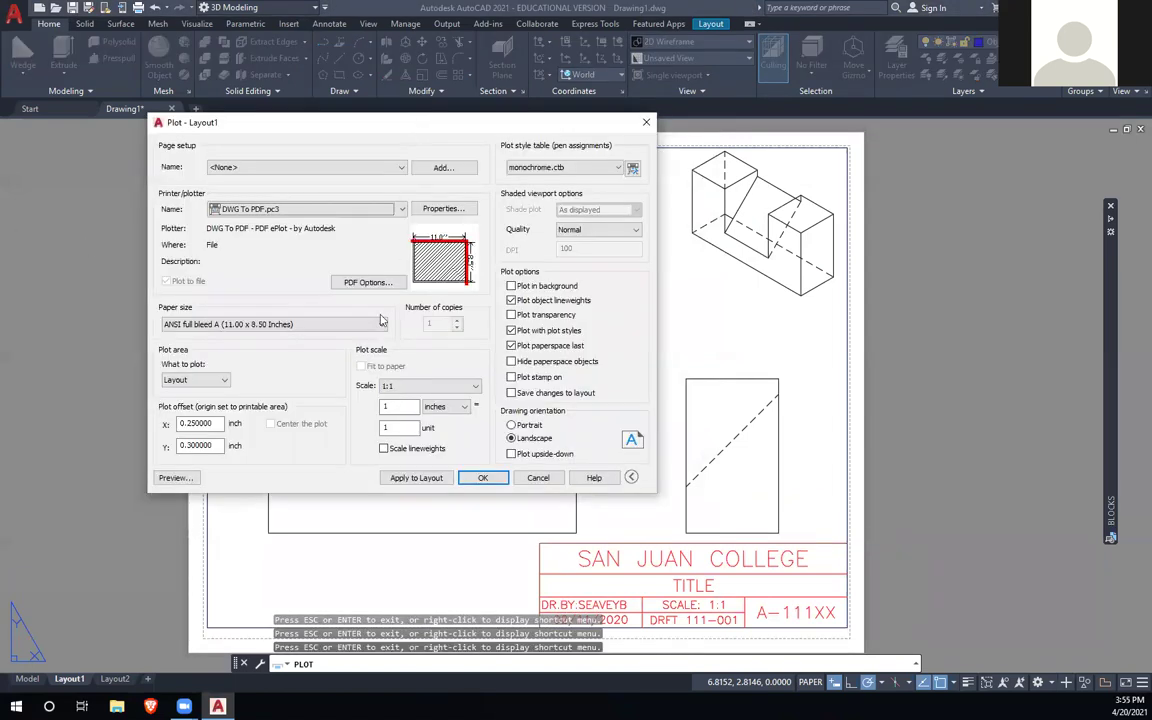
Step: Refine the plot offsets to X 0.225 and Y 0.2875 and preview again
drag(211, 423, 203, 423)
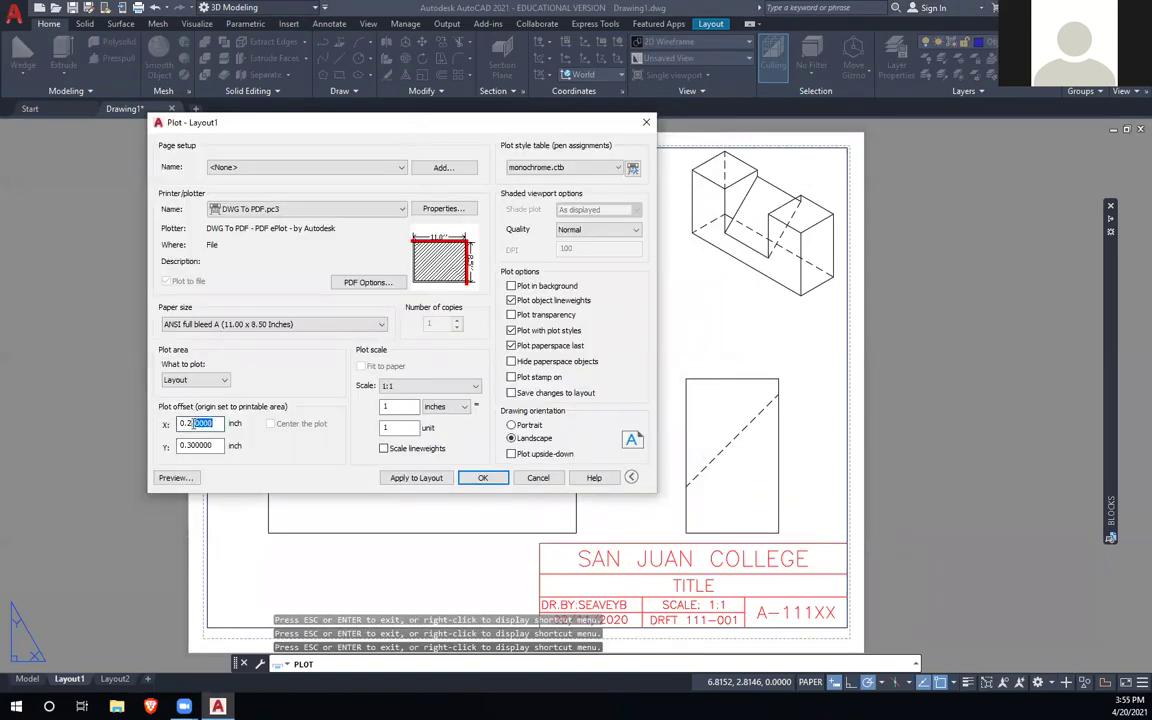
text(25)
drag(212, 445, 192, 445)
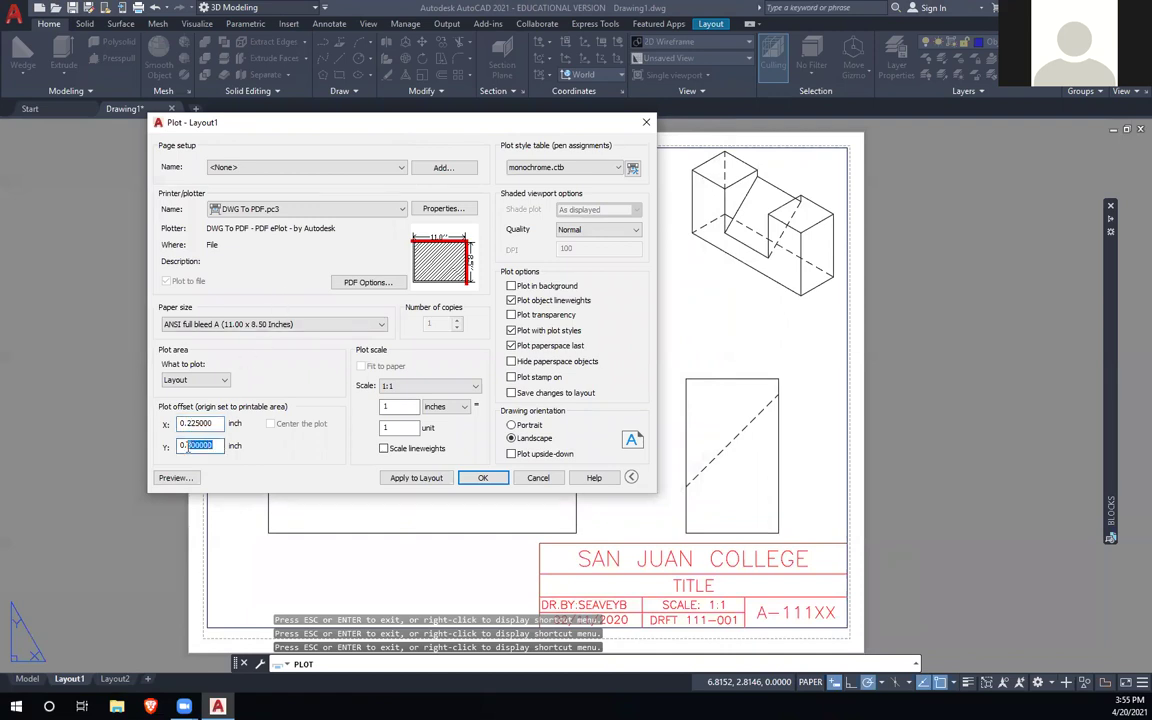
text(28)
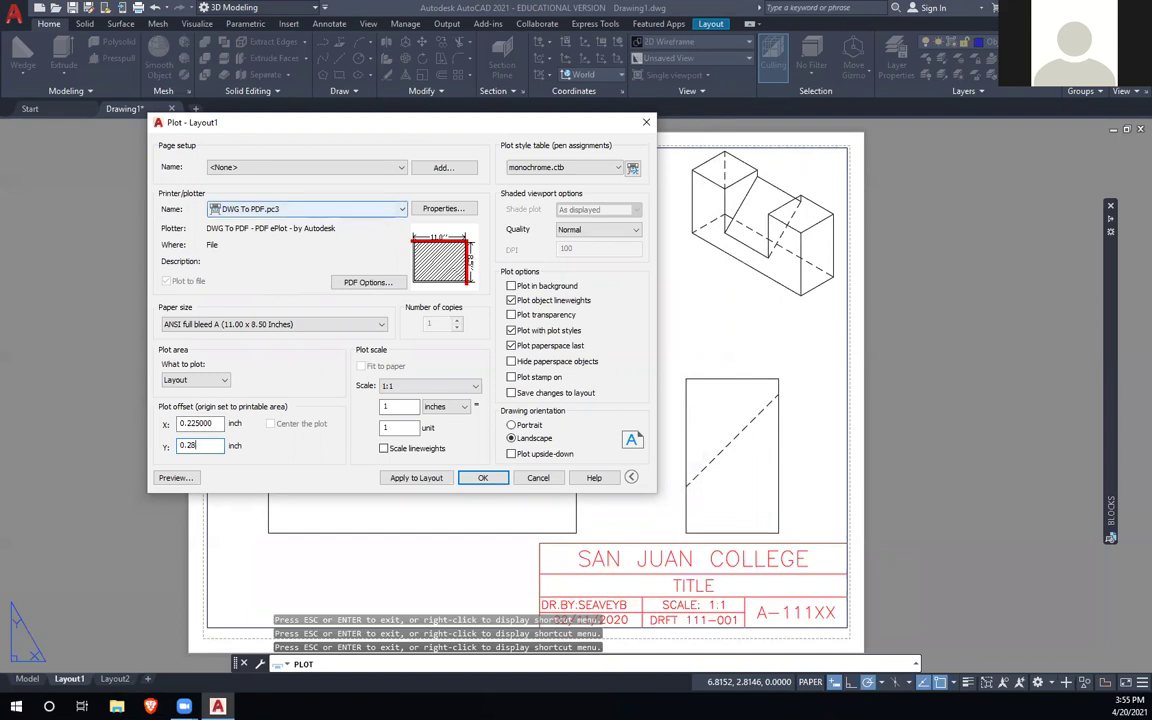
text(75)
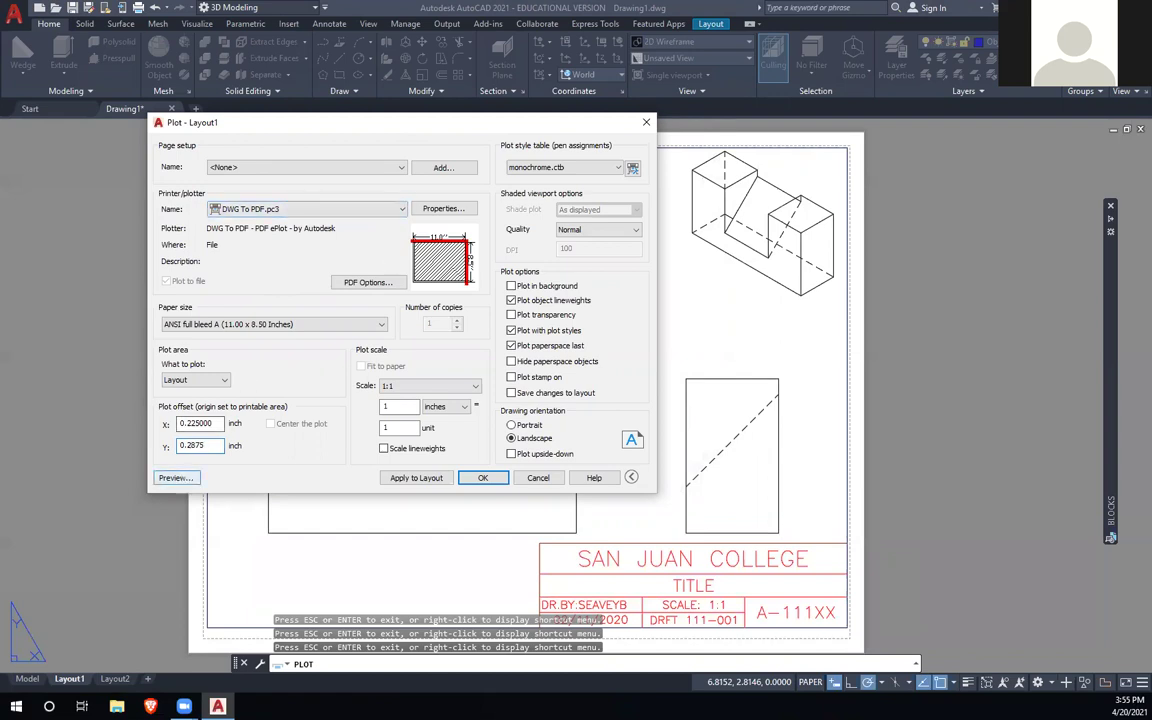
click(175, 477)
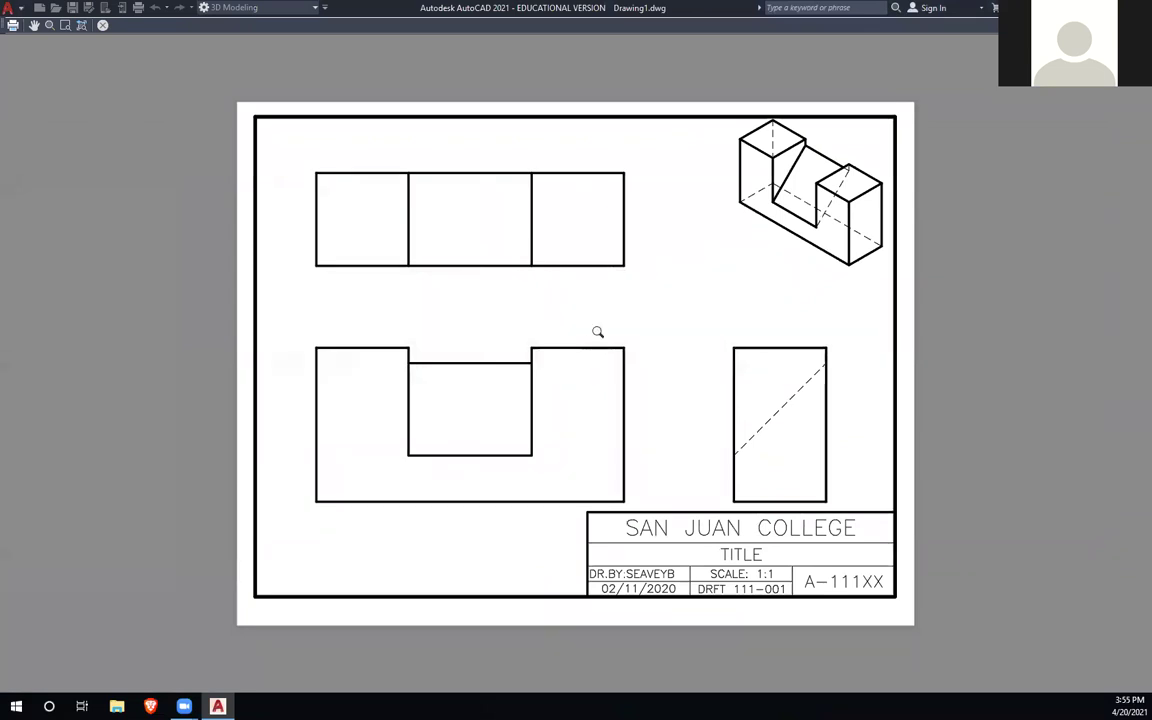
Step: Exit the preview and cancel the Plot dialog to get back to Layout1
key(Escape)
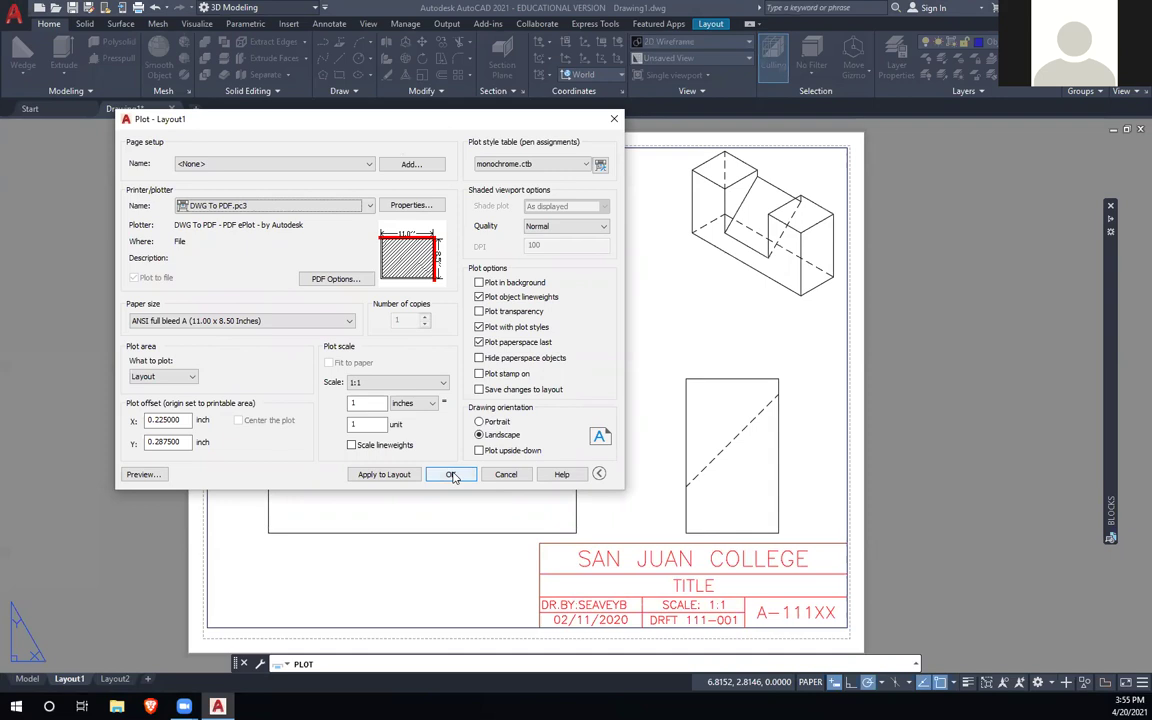
click(505, 474)
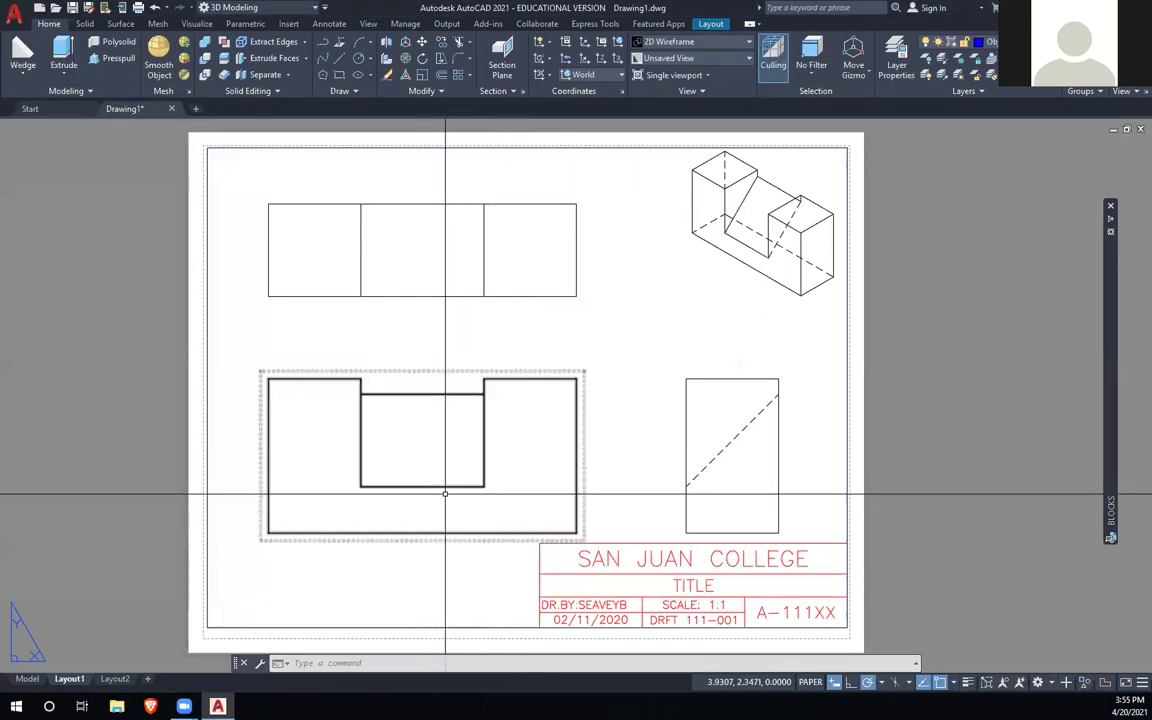
Step: Move the right side view level with the front view, then 1.5 further right
click(576, 400)
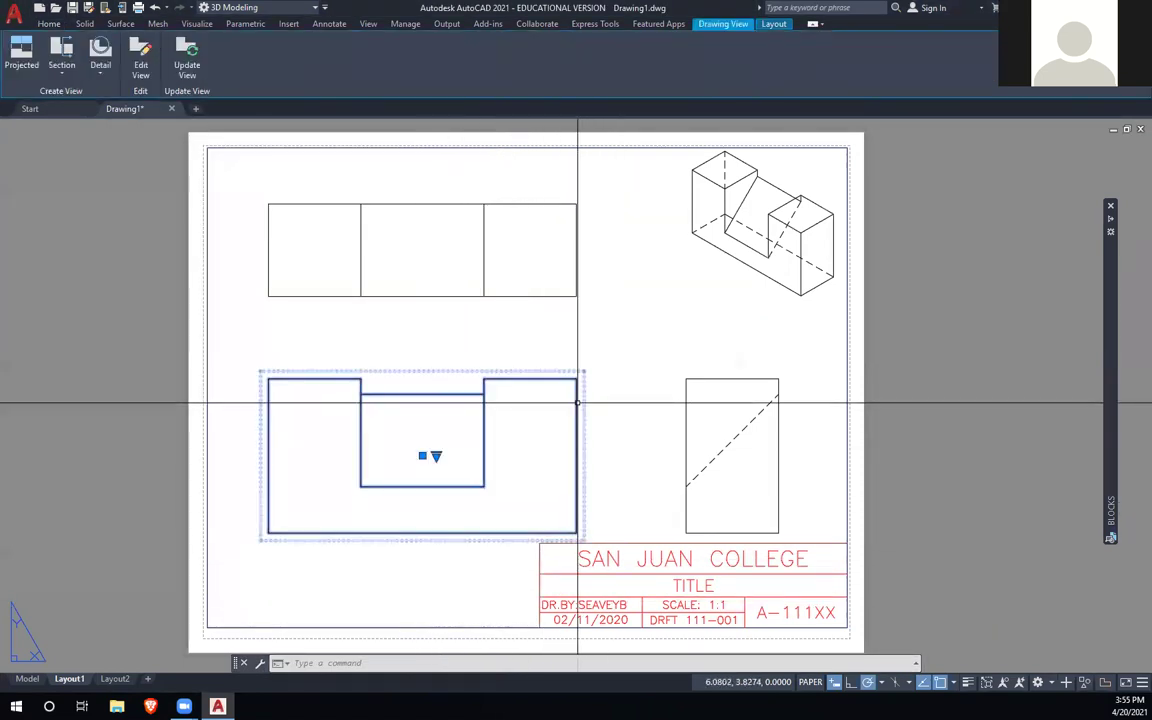
key(Escape)
click(656, 410)
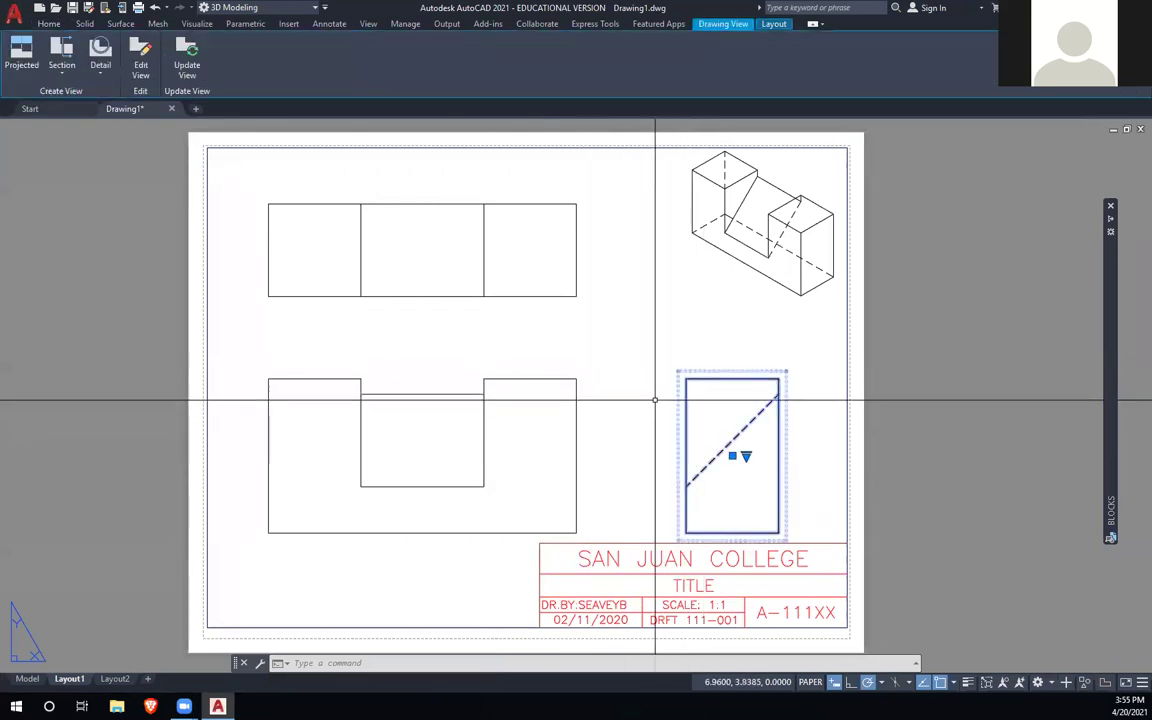
text(m)
key(Return)
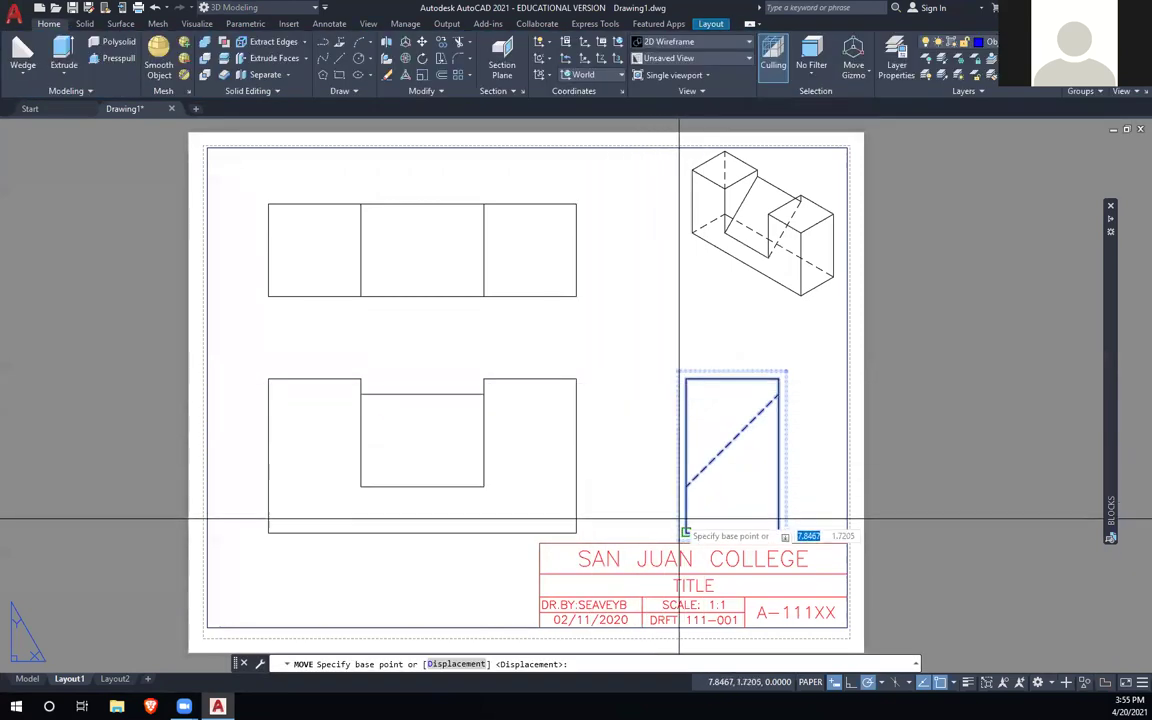
click(686, 532)
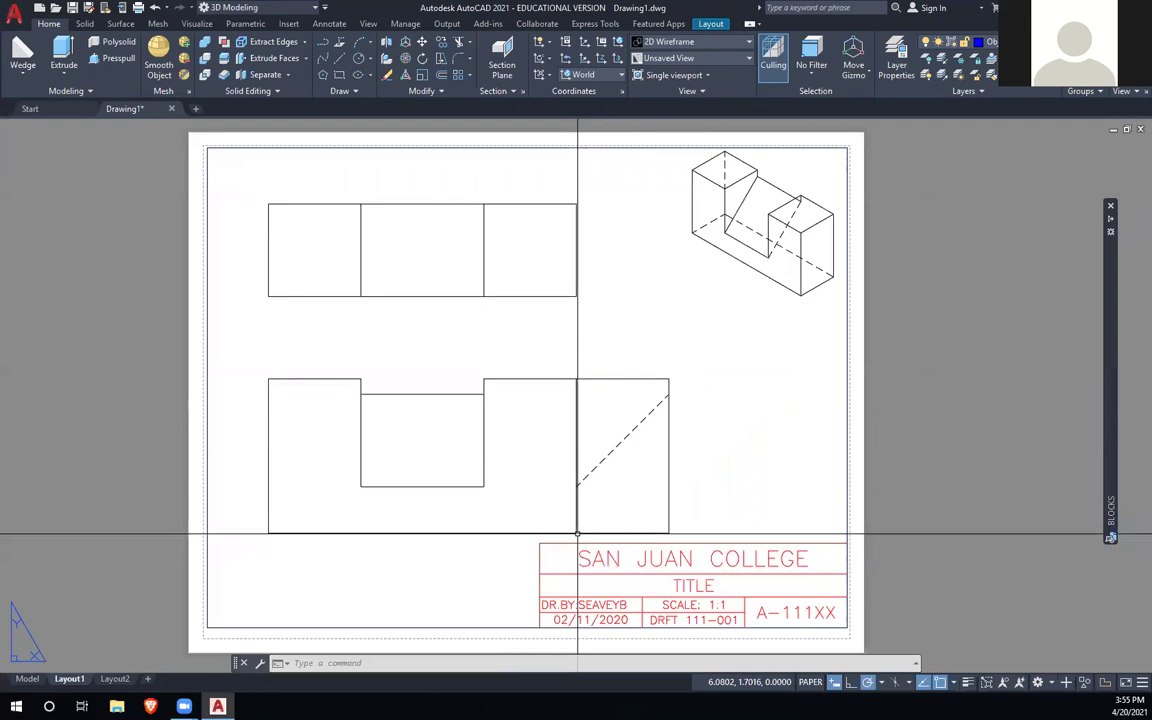
click(576, 532)
click(670, 470)
text(m)
key(Return)
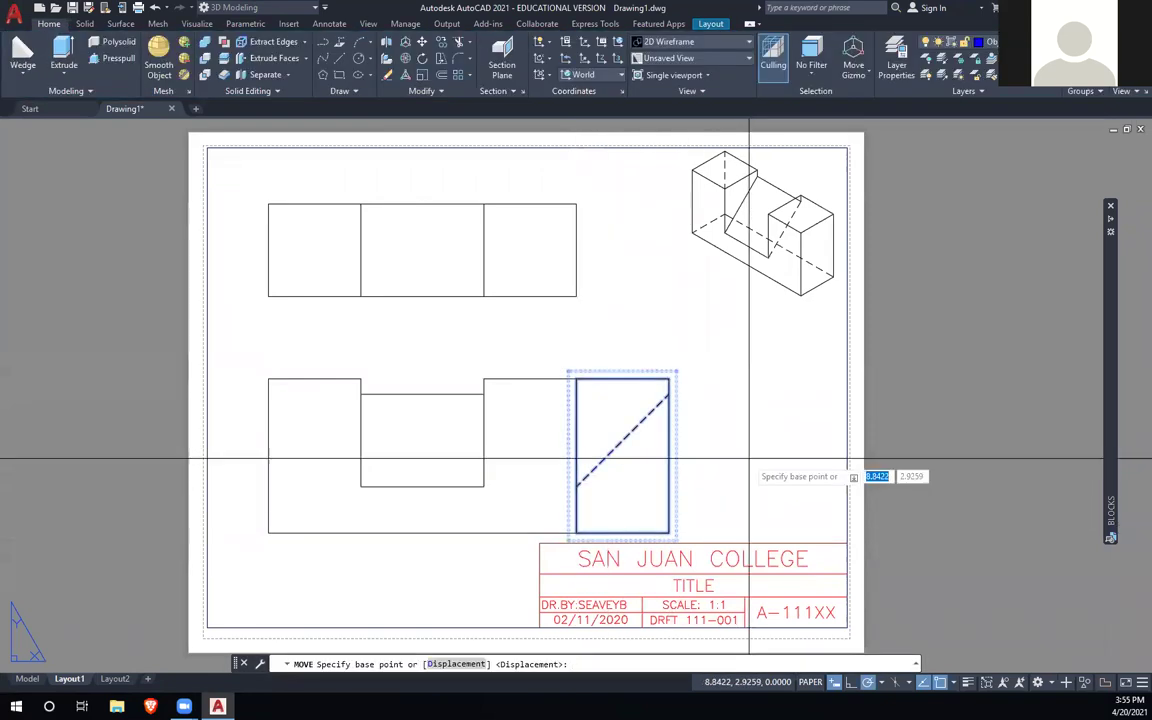
click(752, 463)
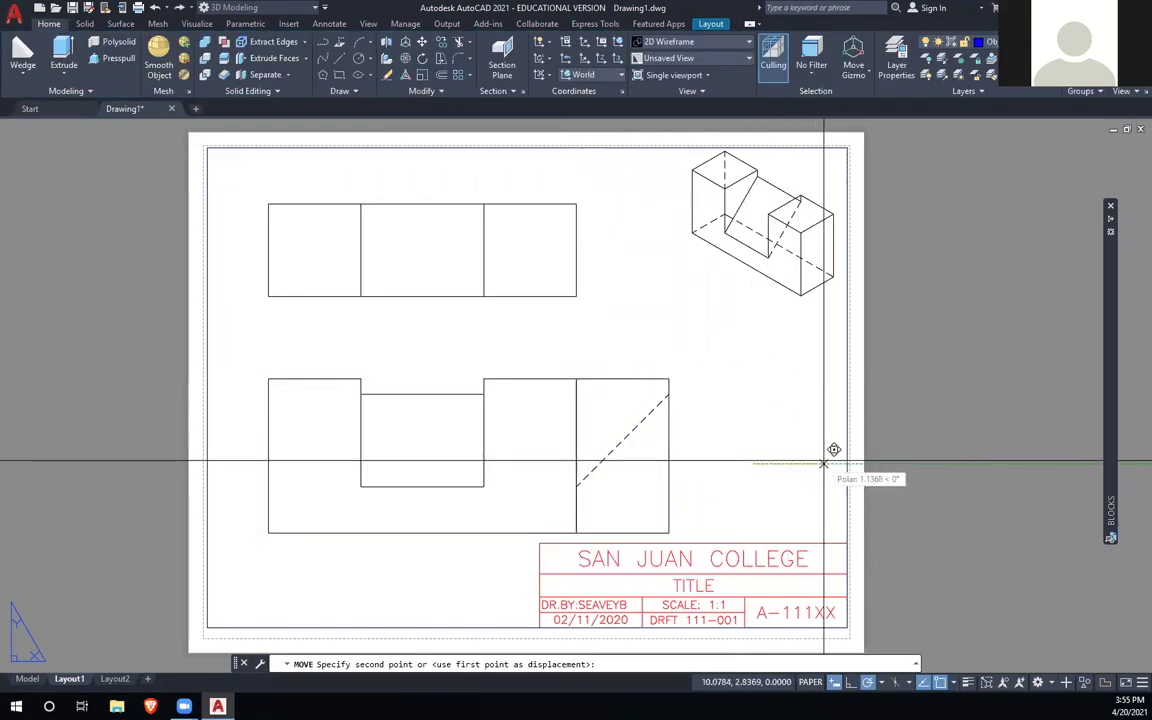
text(1.5)
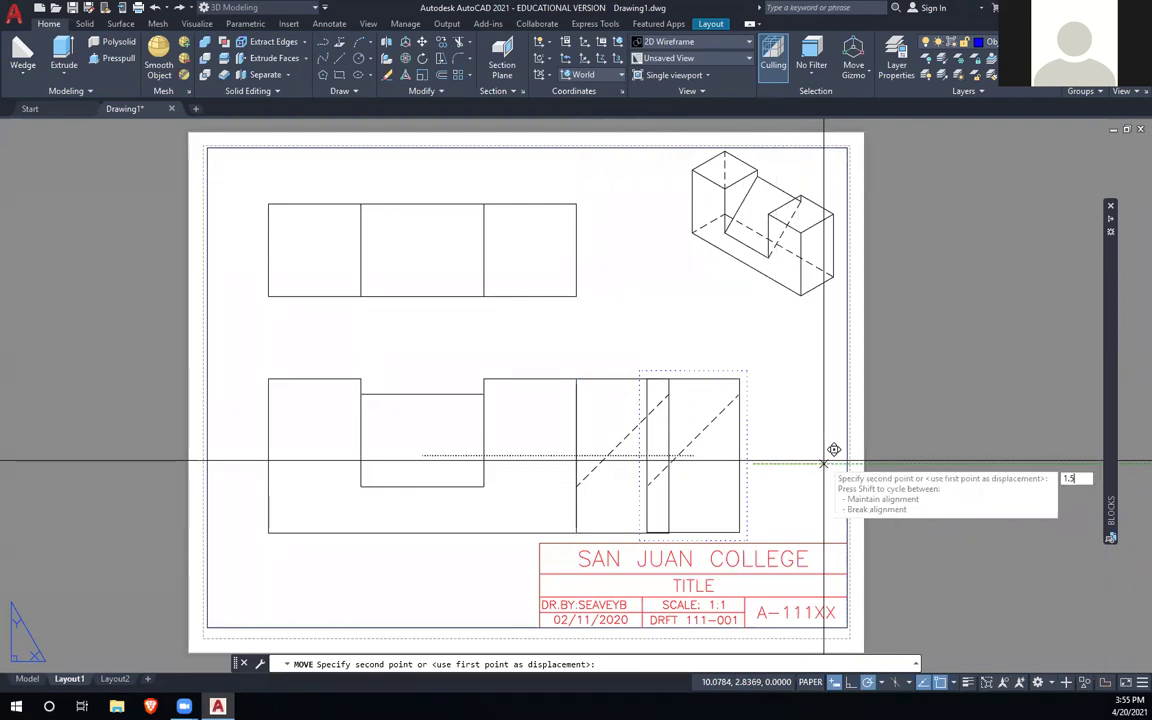
key(Return)
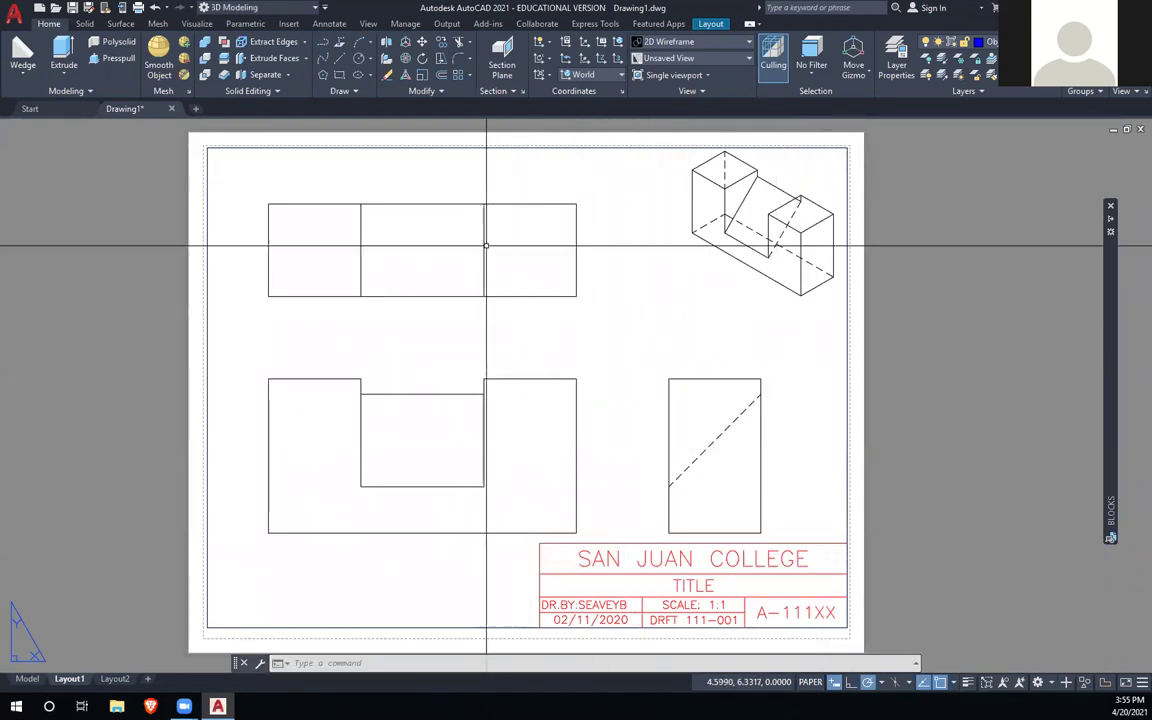
Step: Align the top view over the front view, then move it up 1.375
click(487, 285)
text(m)
key(Return)
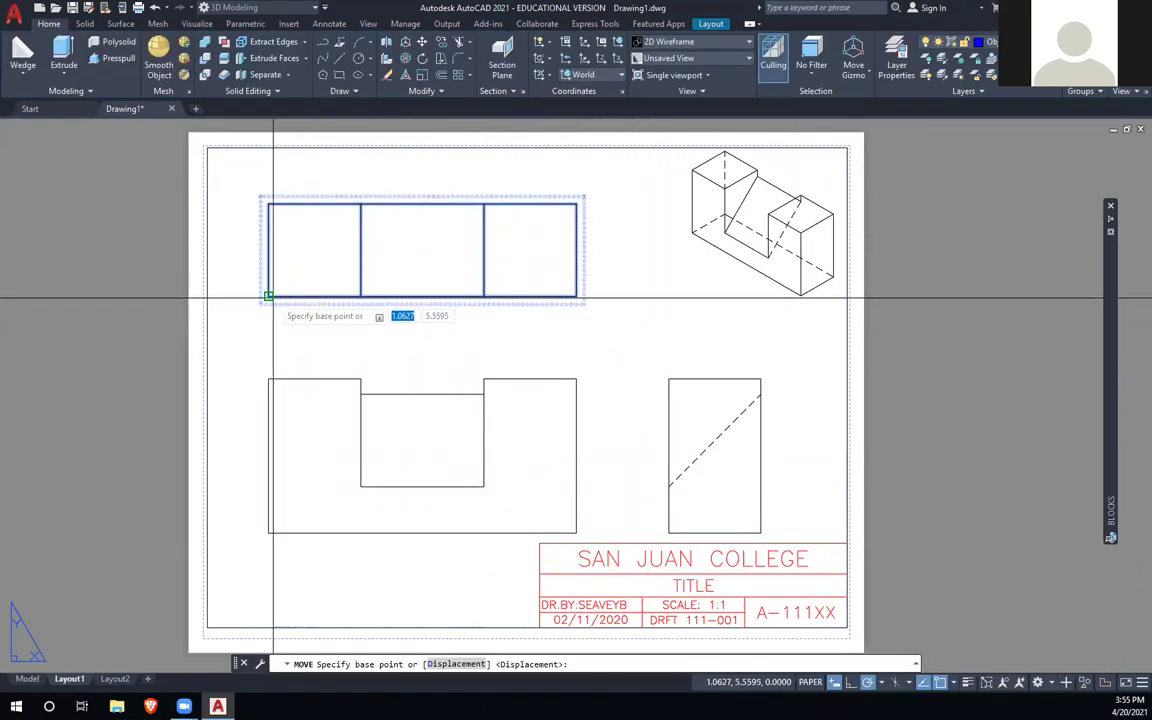
click(268, 296)
click(268, 380)
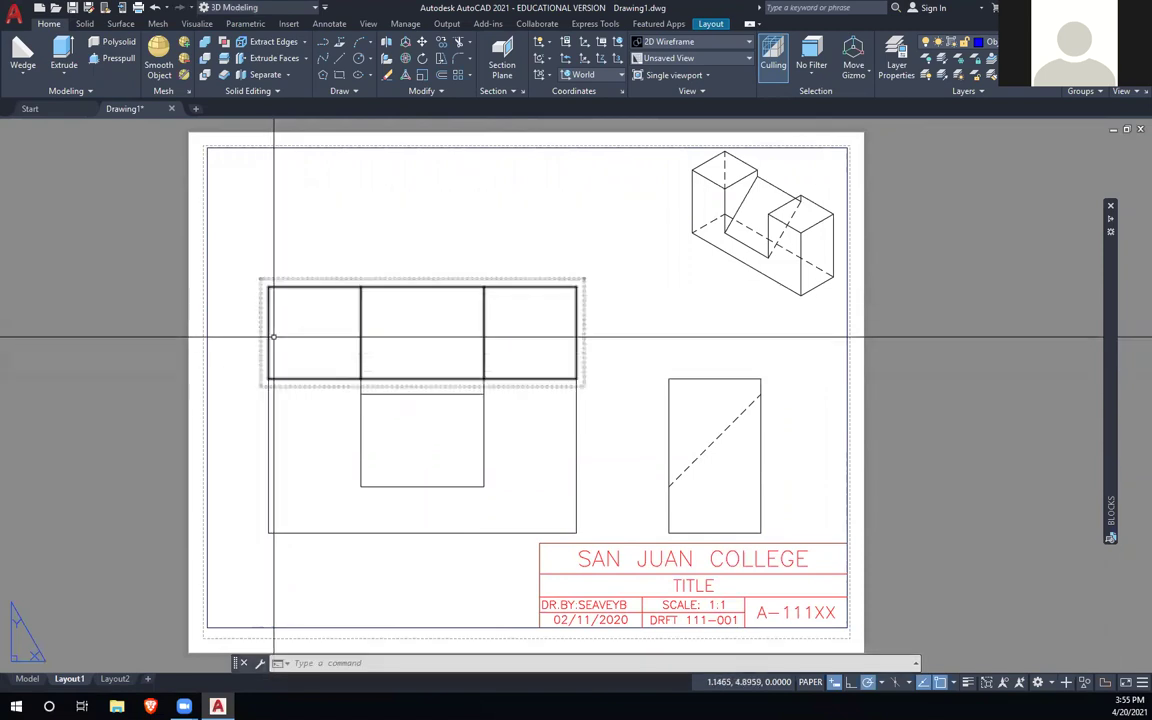
click(269, 339)
text(m)
key(Return)
click(244, 403)
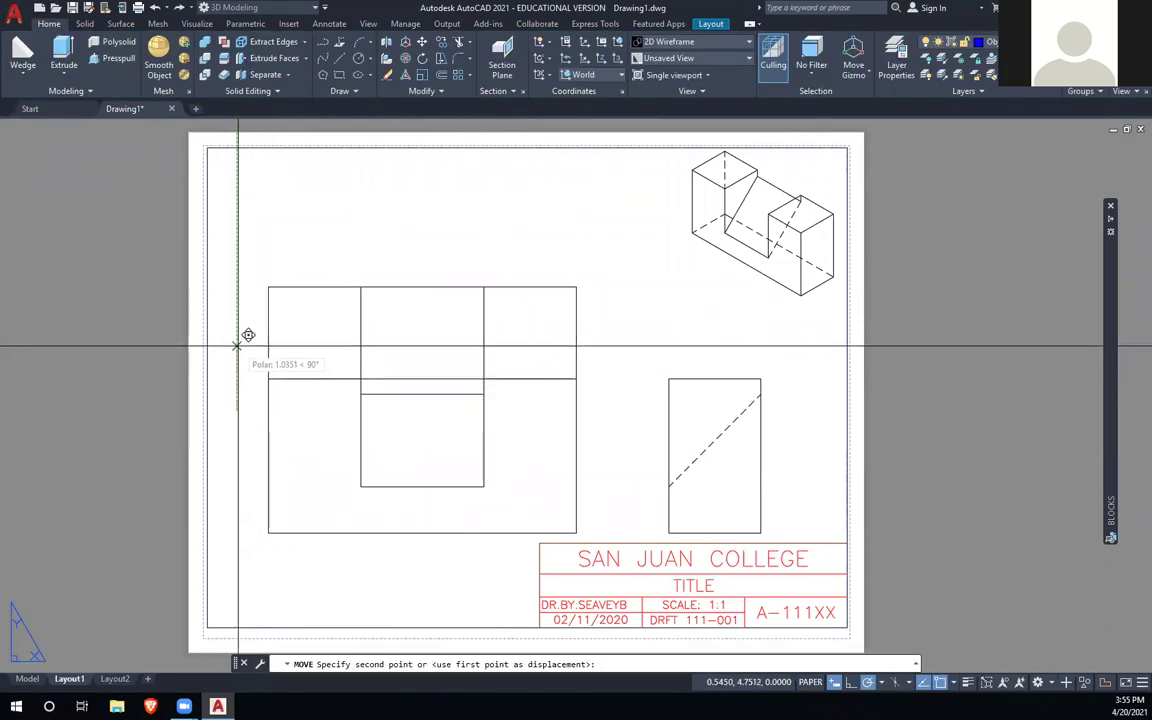
text(1.375)
key(Return)
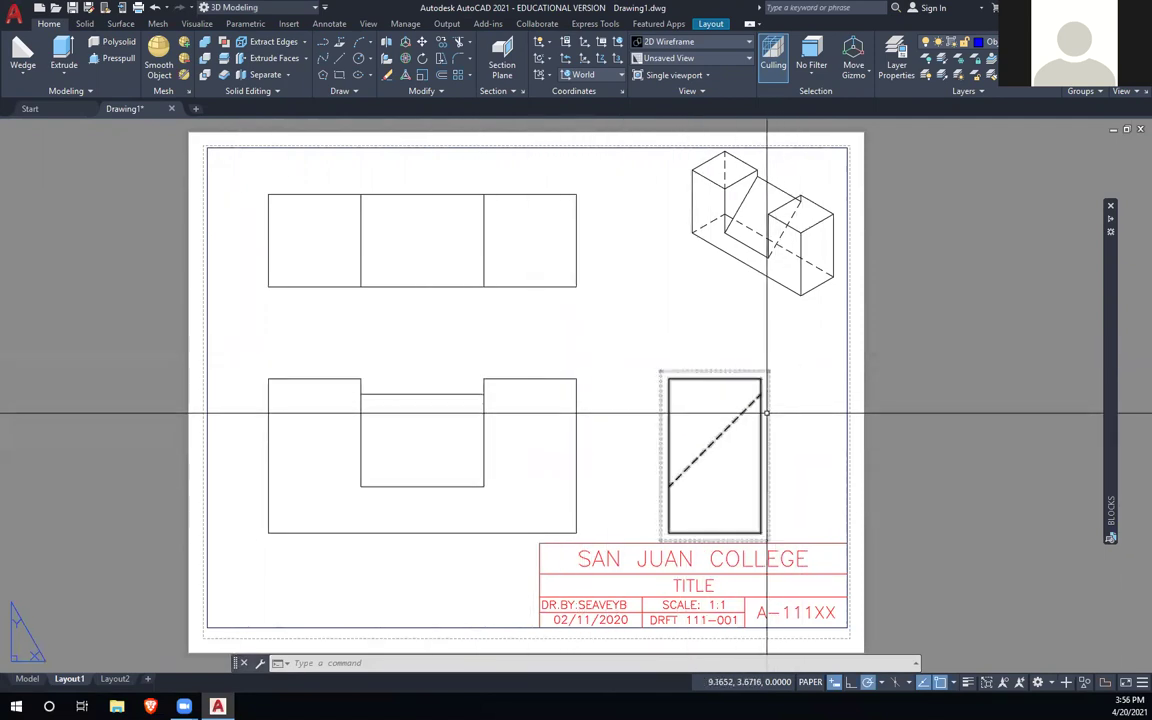
Step: Shift the top, front and side views together up and right on the sheet
click(561, 284)
click(549, 378)
click(673, 492)
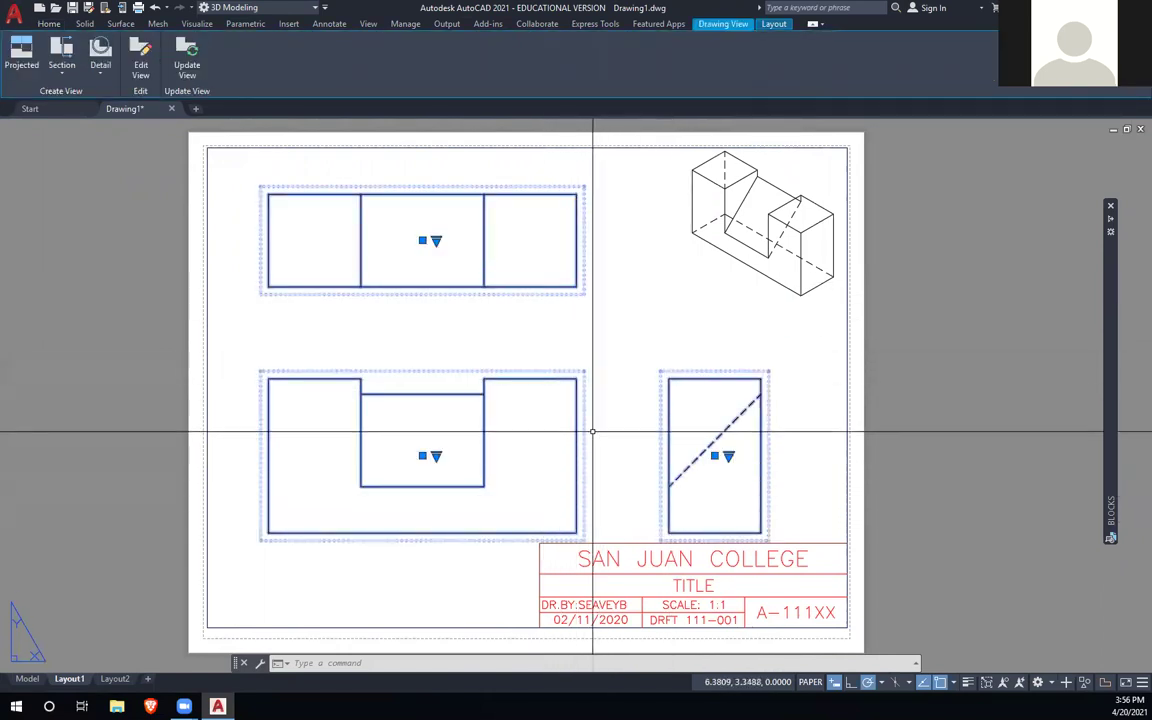
drag(579, 421, 592, 410)
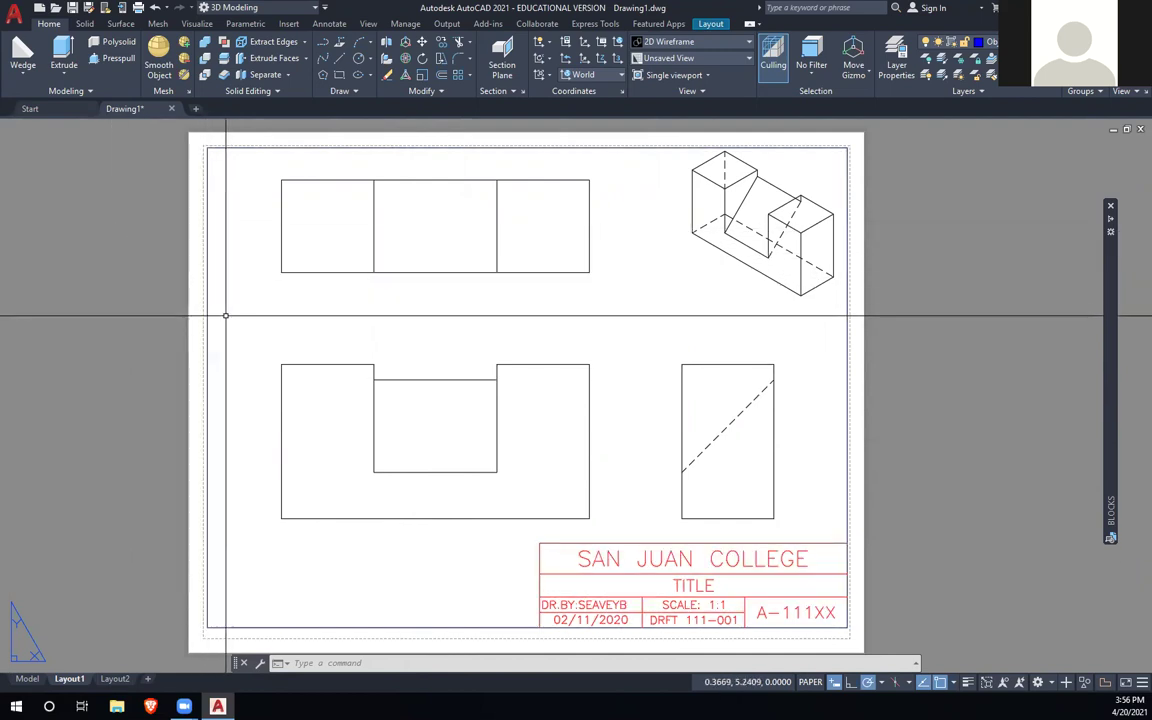
Step: Set DWG To PDF as the plotter and pick ANSI A (8.50 x 11.00 Inches) media
key(ctrl+p)
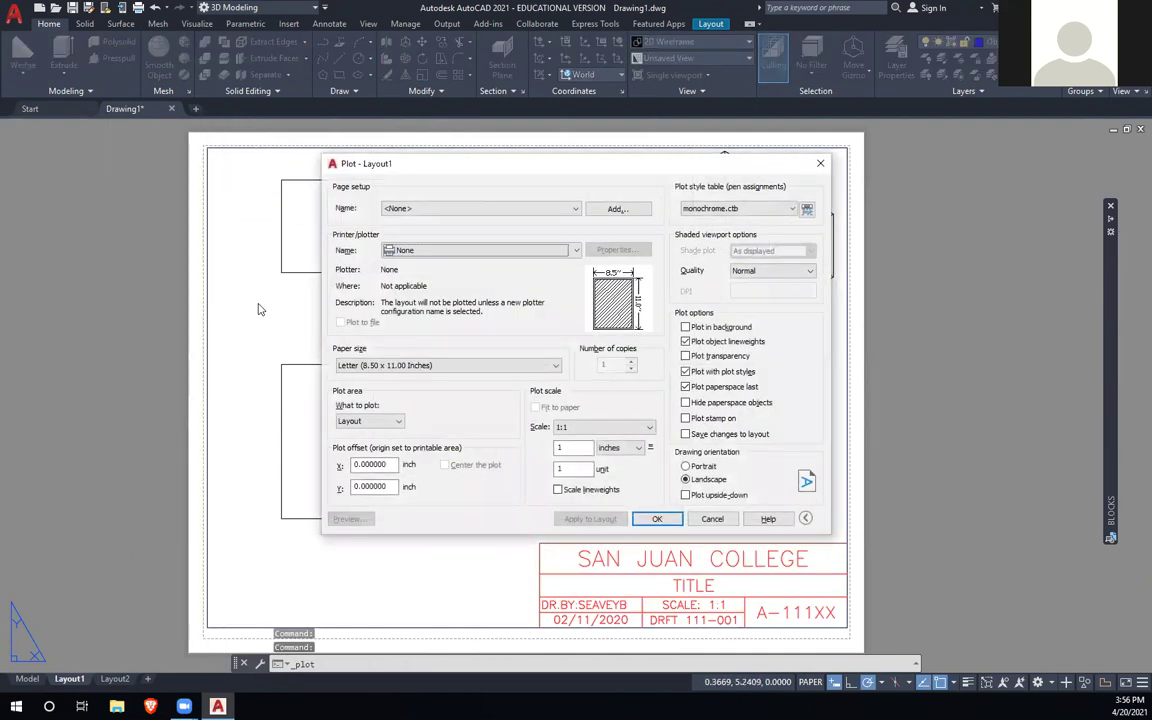
click(463, 251)
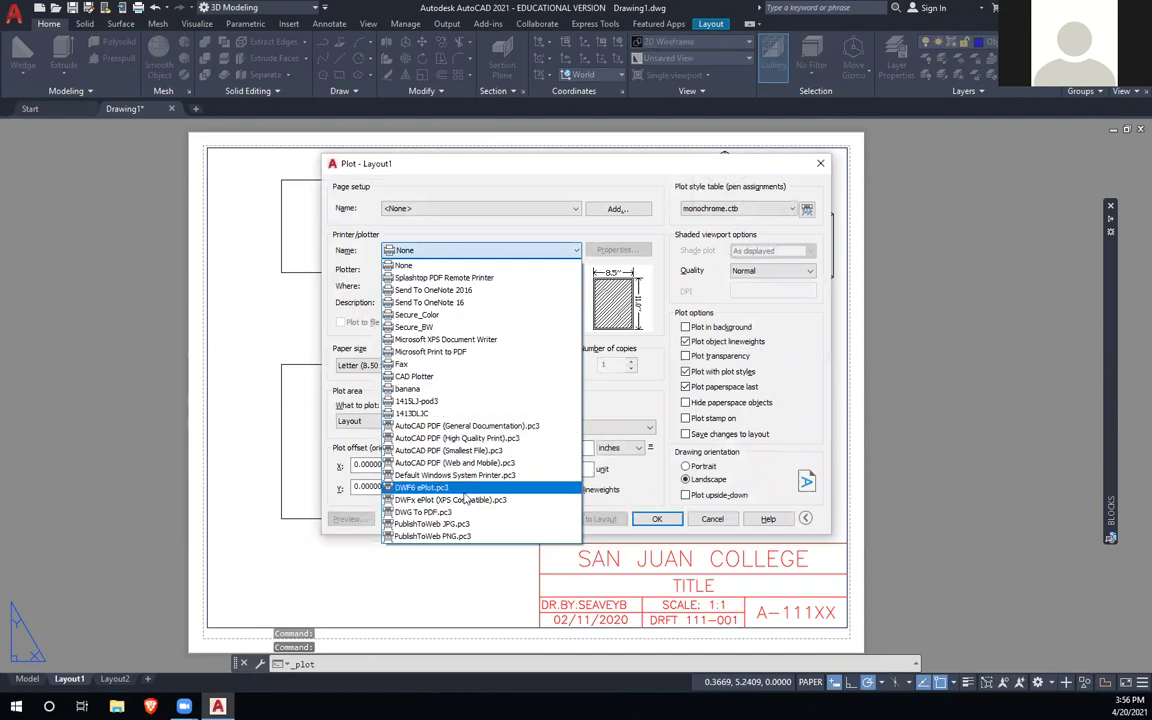
click(425, 511)
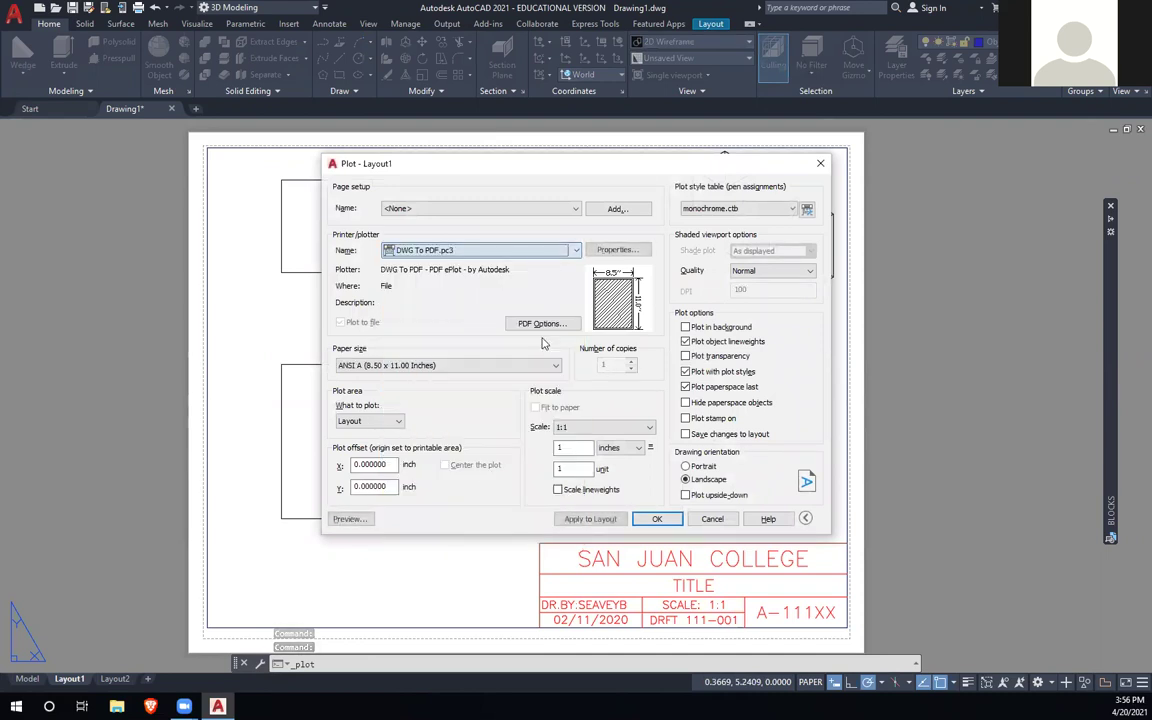
click(614, 251)
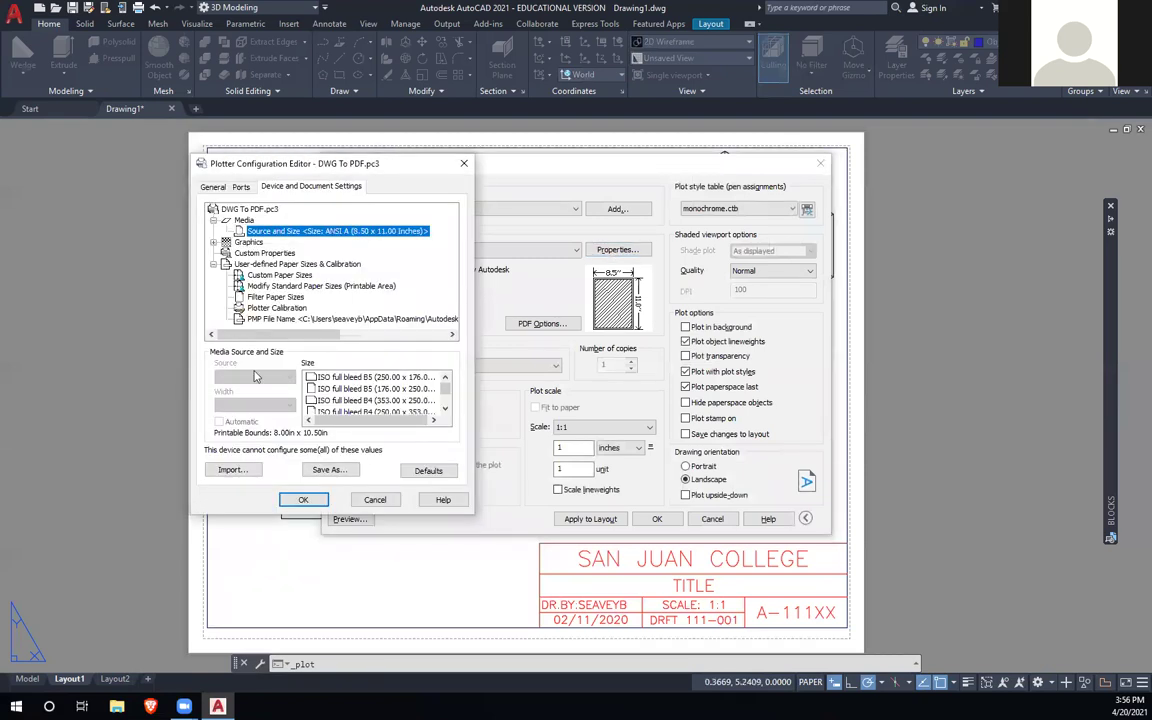
scroll(395, 405, down, 10)
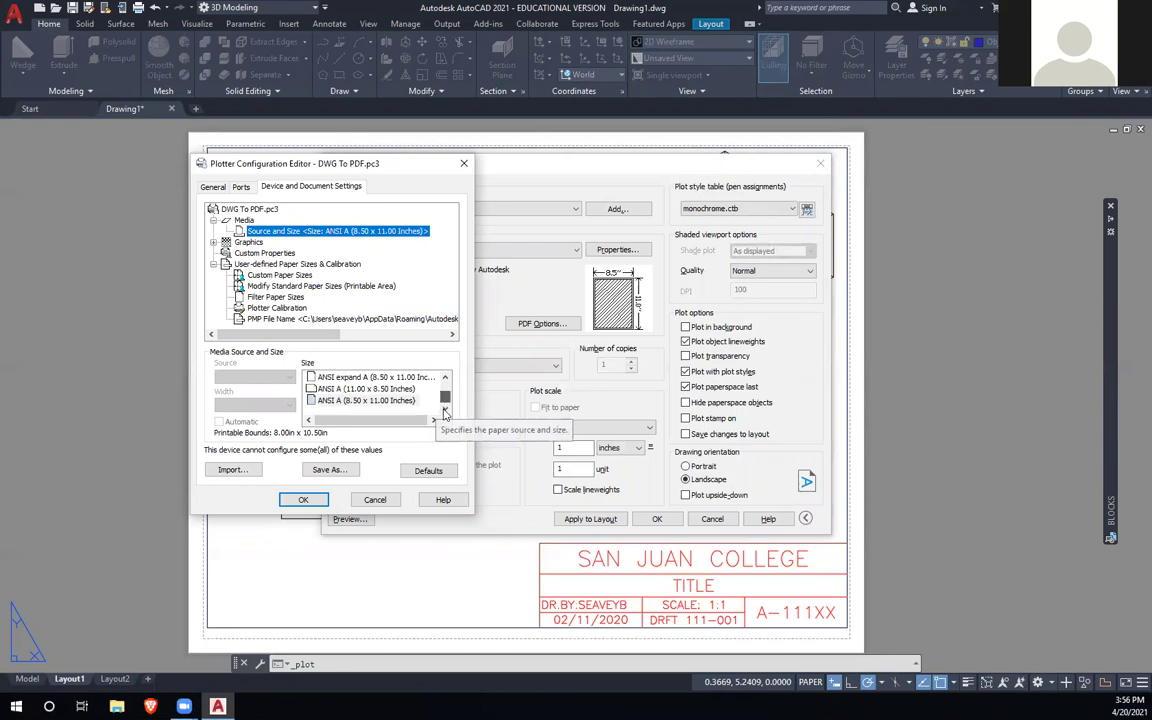
click(368, 400)
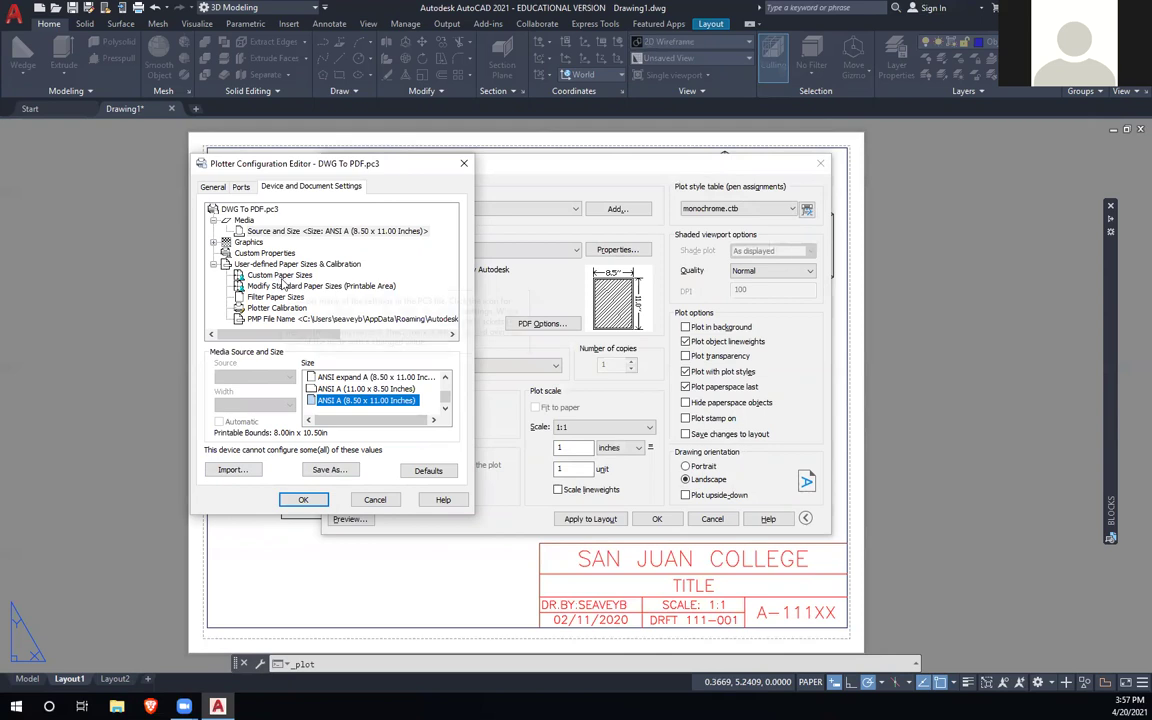
Step: Inspect the paper sizes and the ANSI A (11.00 x 8.50) printable-area margins
click(280, 275)
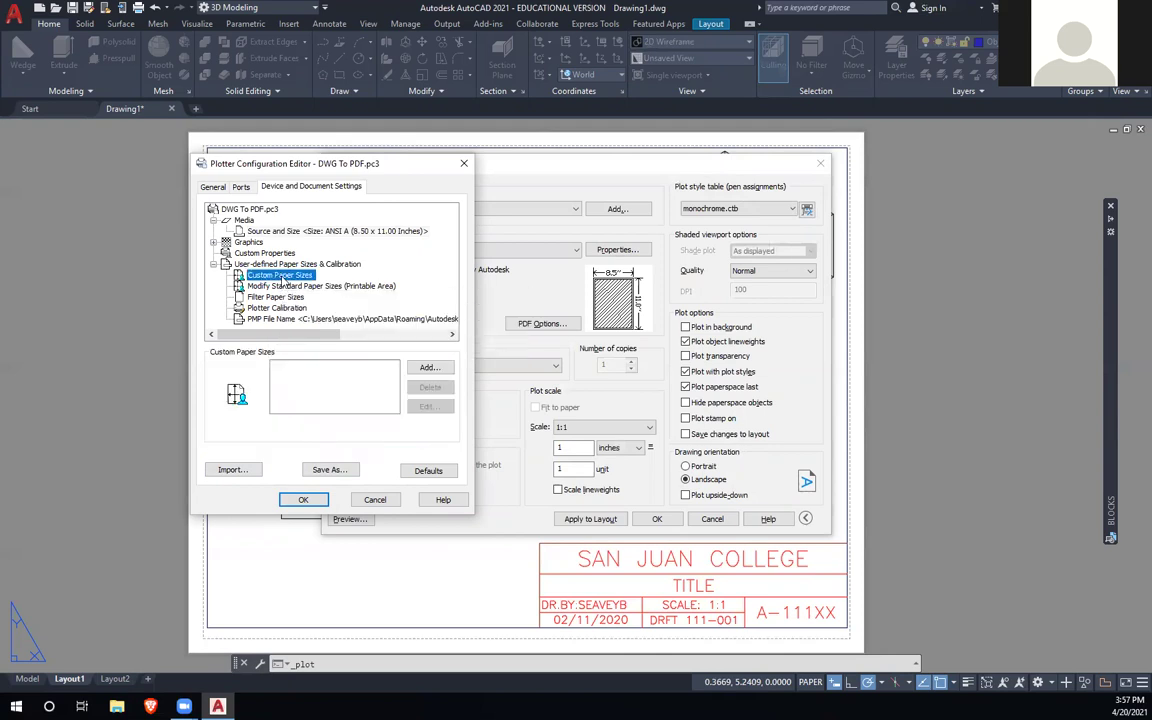
click(429, 367)
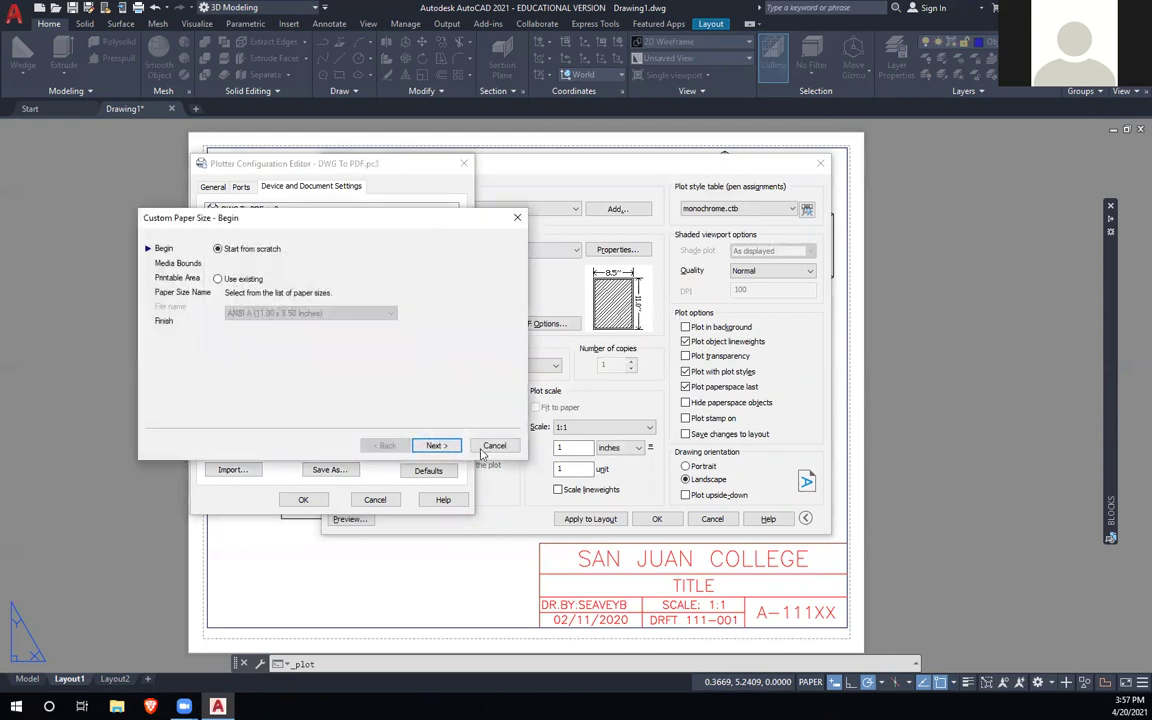
click(484, 448)
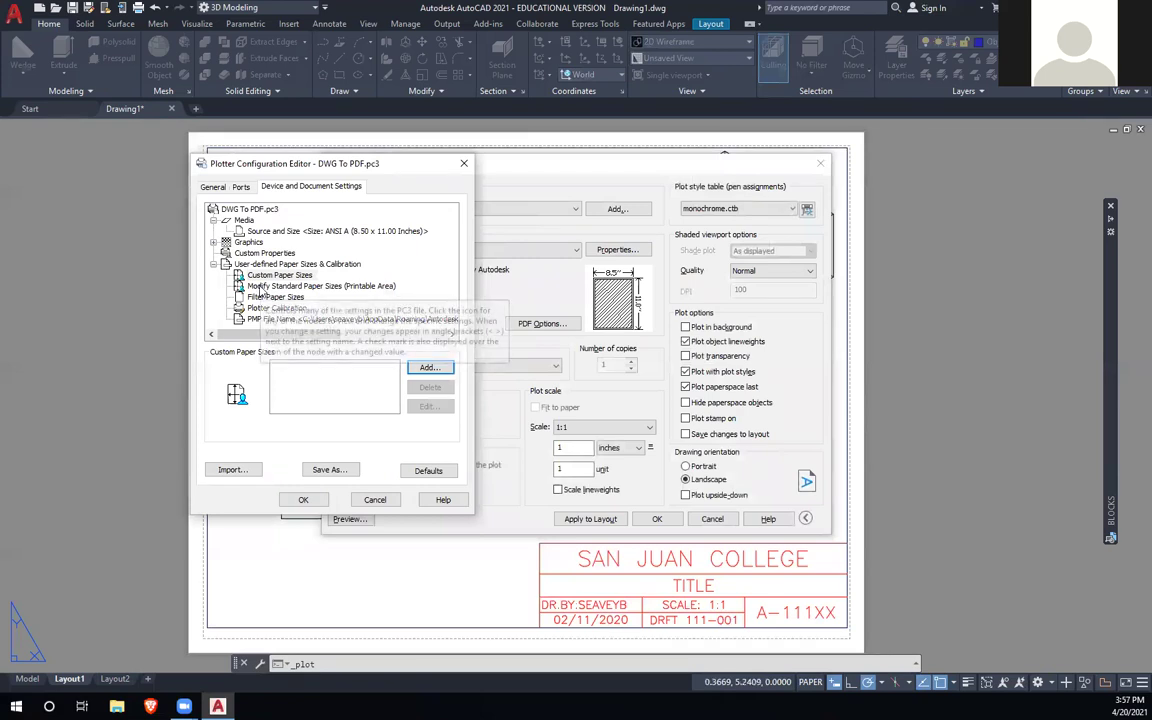
click(258, 287)
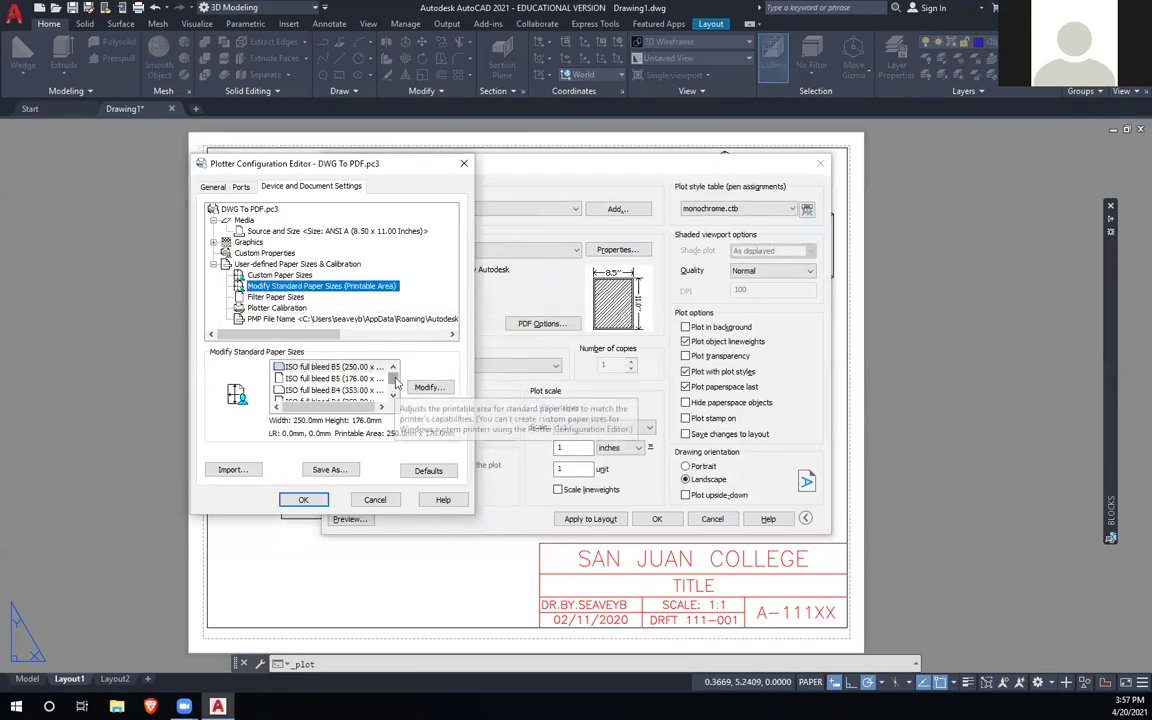
scroll(360, 392, up, 10)
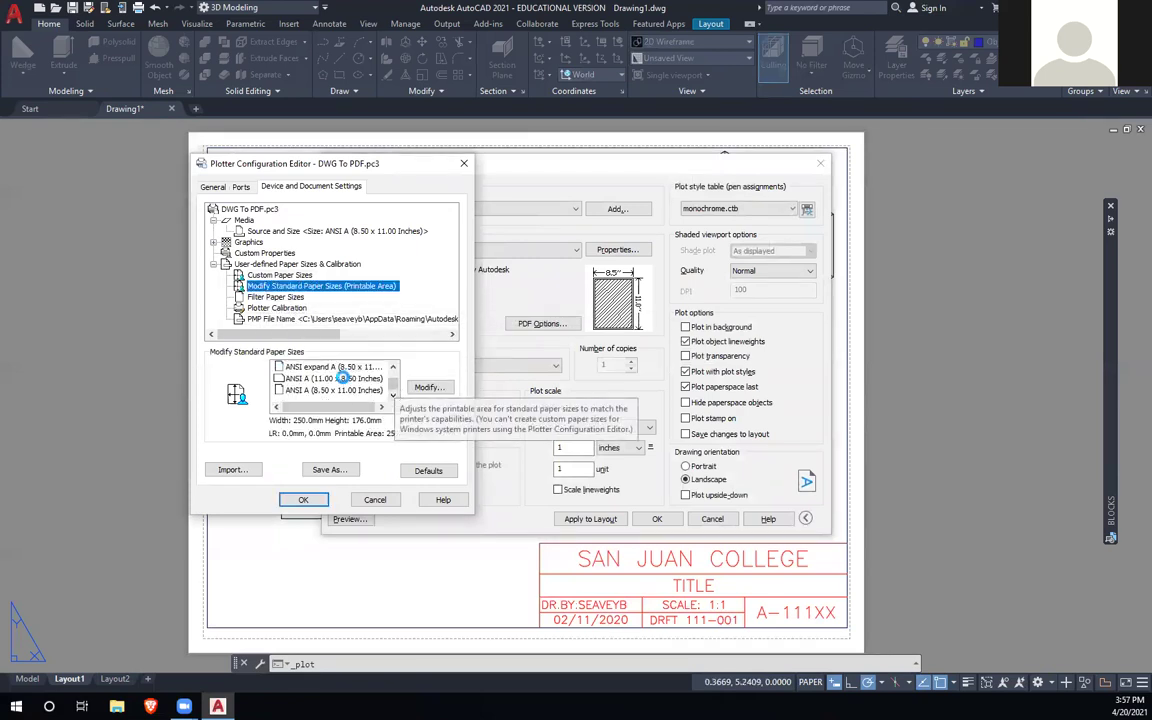
click(345, 379)
click(429, 388)
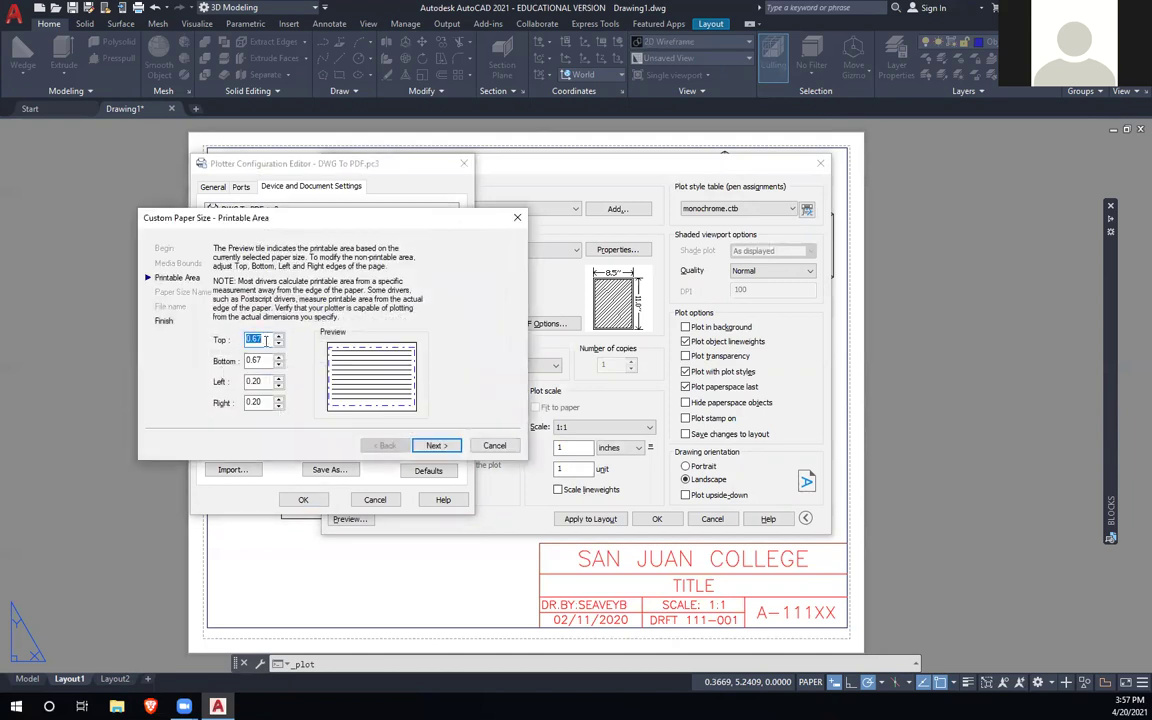
click(262, 360)
double_click(262, 360)
click(494, 446)
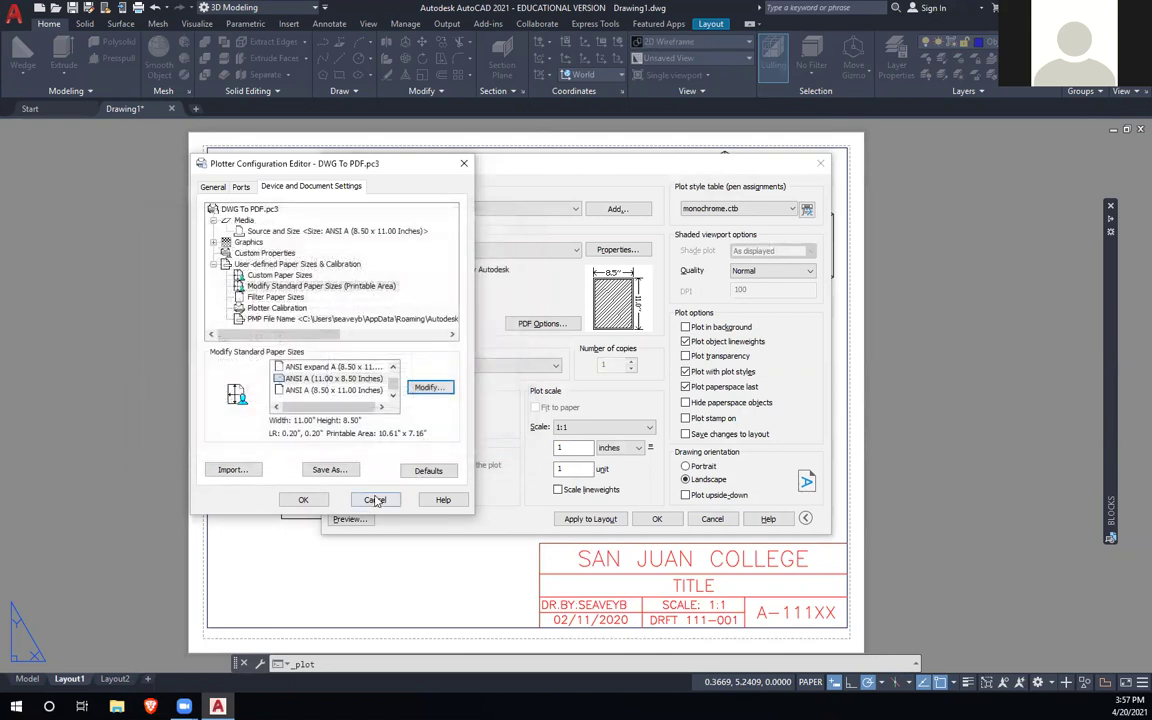
Step: Discard plotter changes, choose ANSI full bleed A (11.00 x 8.50 Inches) paper, and cancel plotting
click(374, 499)
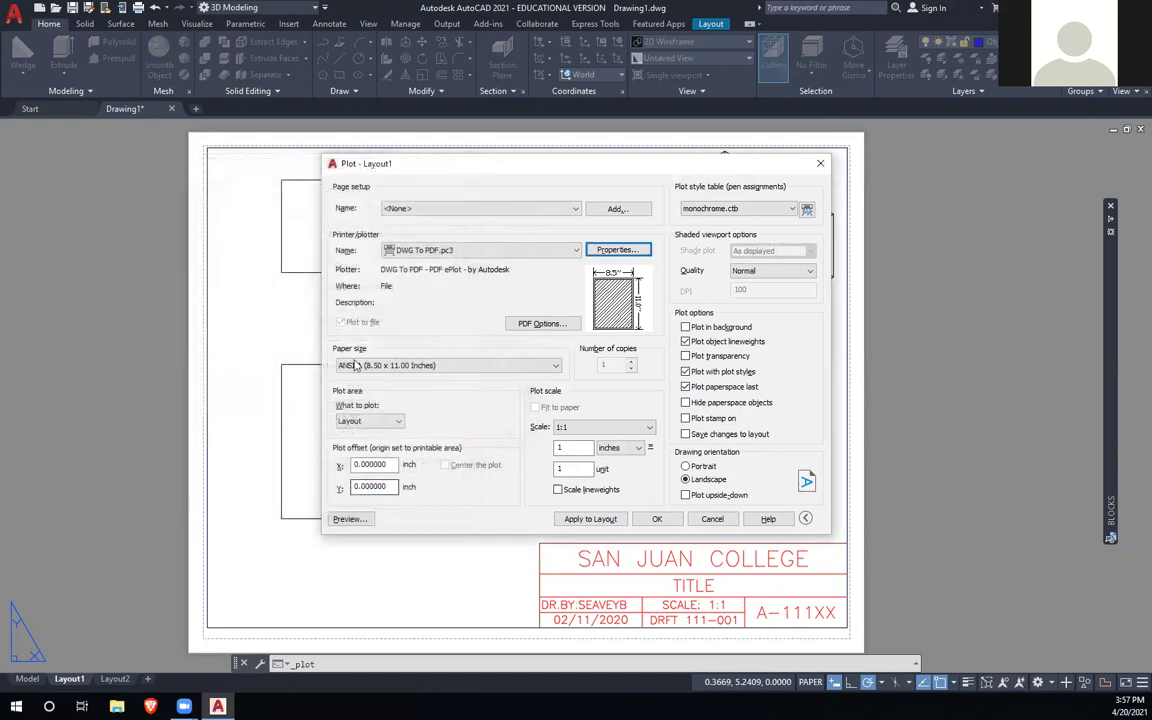
click(494, 368)
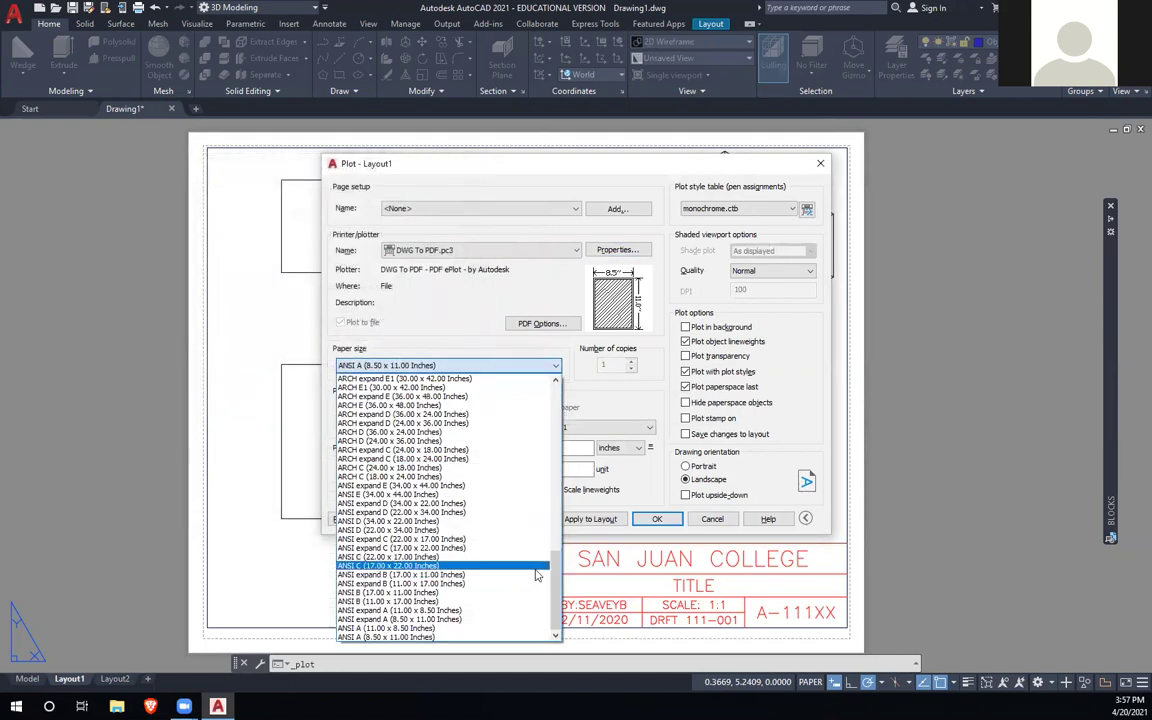
drag(555, 430, 555, 483)
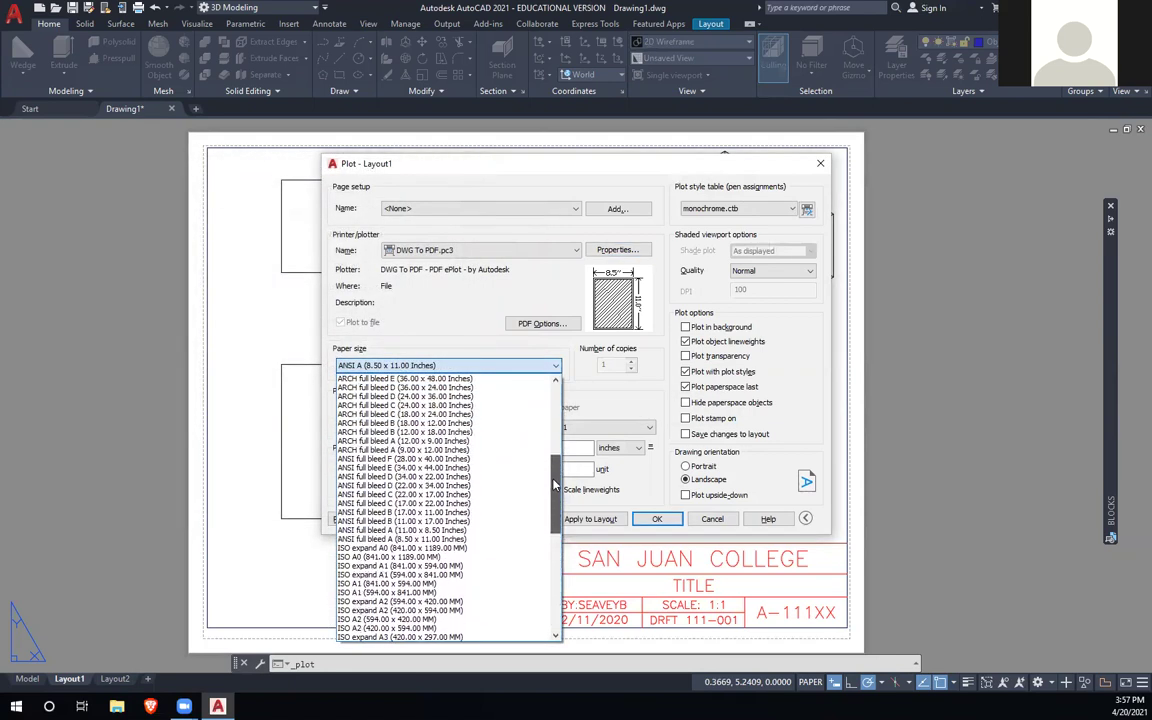
click(381, 530)
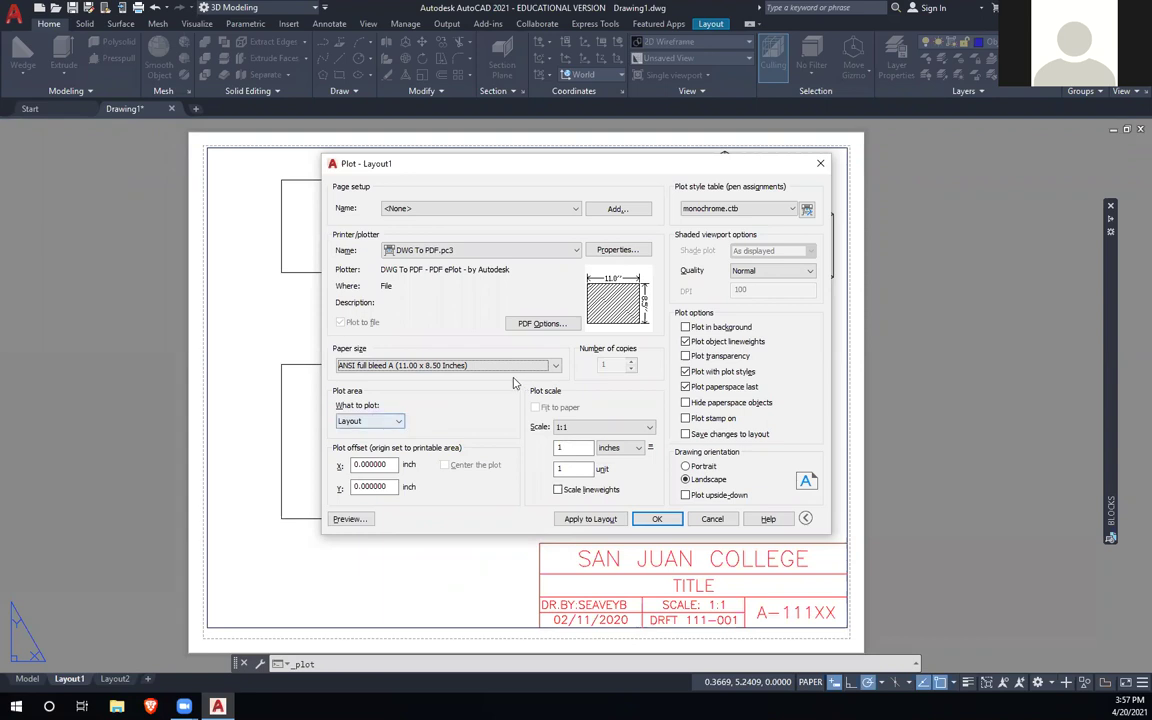
click(722, 520)
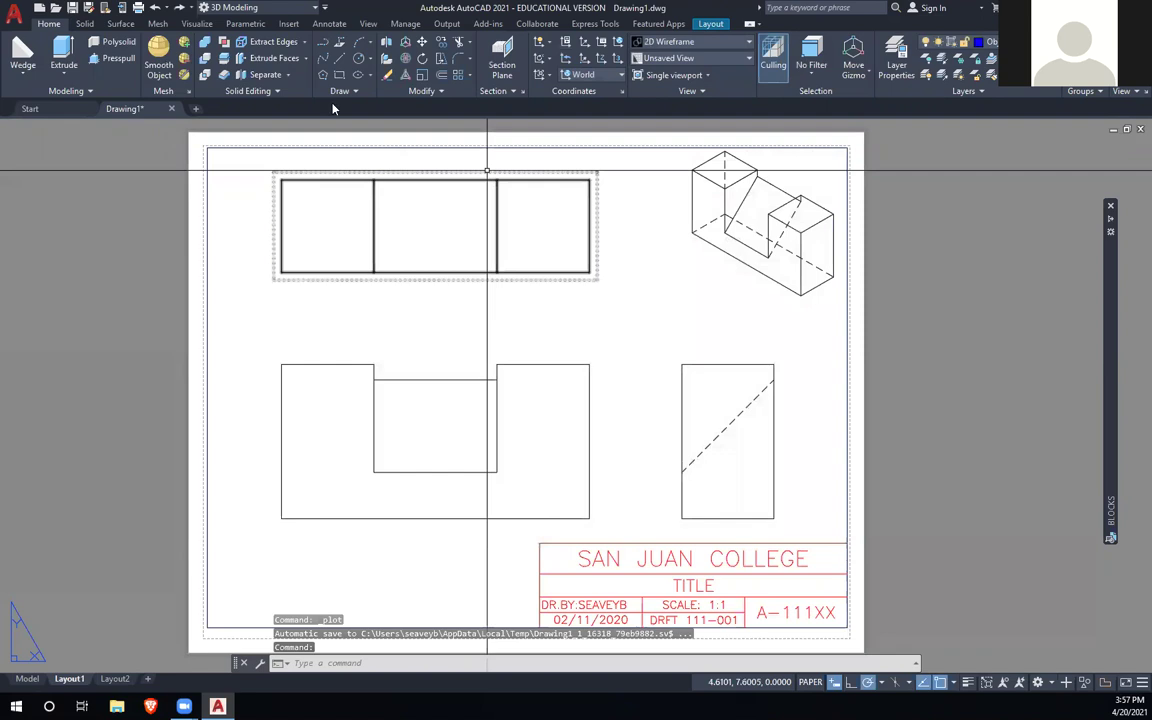
Step: Start a new drawing, switch to the Right view, and pan to reposition the origin
key(ctrl+n)
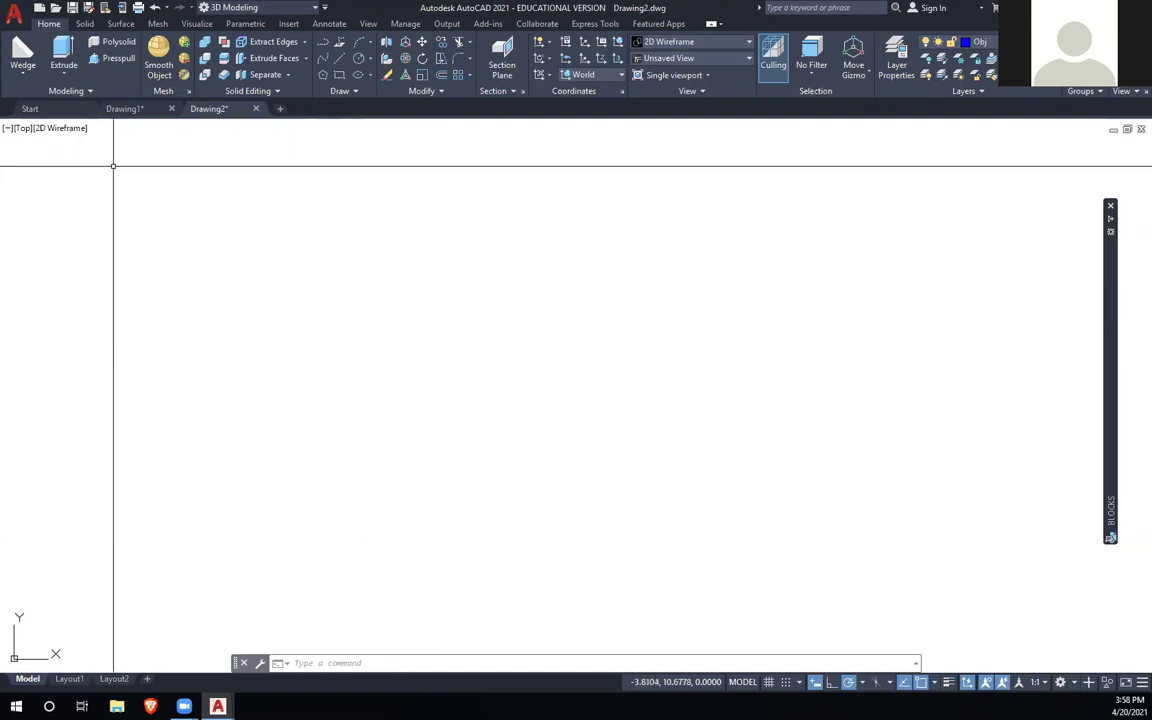
click(22, 129)
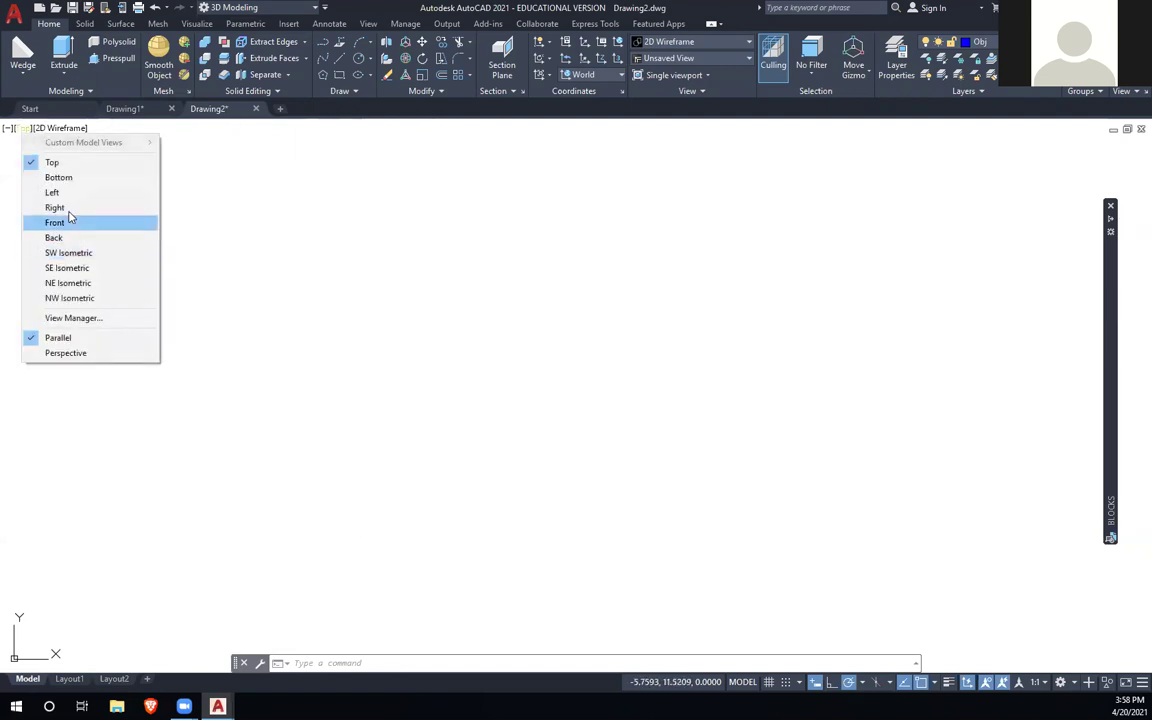
click(64, 197)
middle_drag(417, 344, 246, 479)
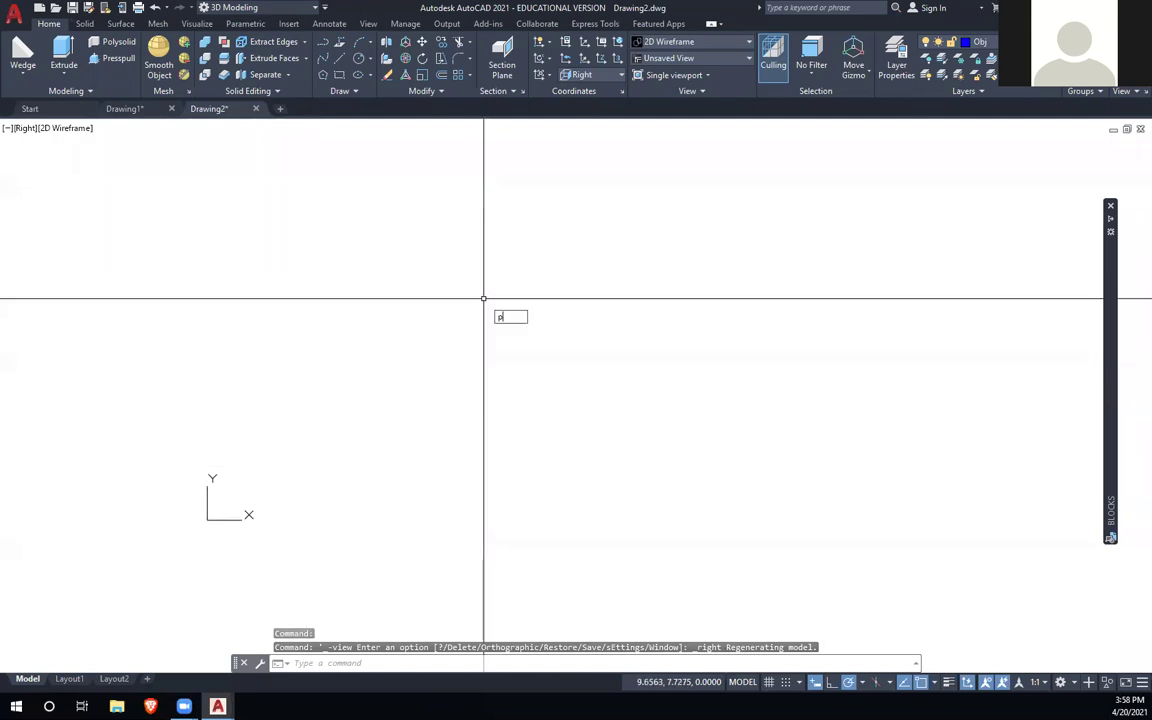
Step: Draw a closed triangular polyline with 1.5 and 2.5 sides, then orbit to see it
text(l)
key(Return)
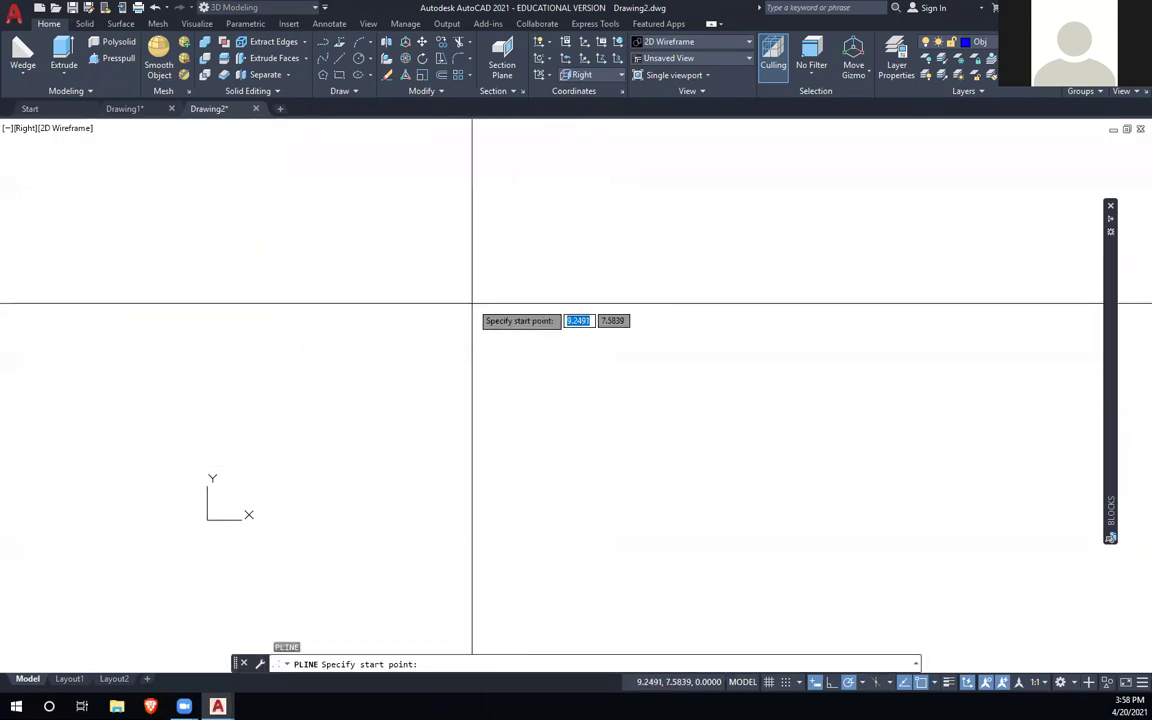
click(443, 437)
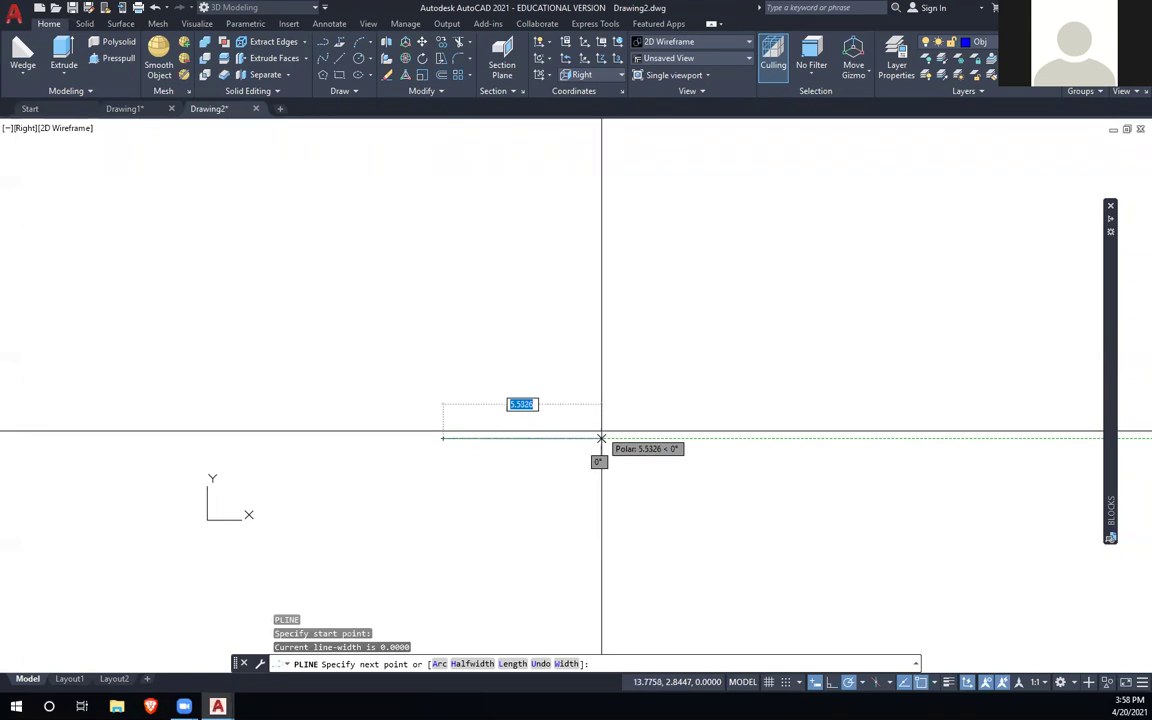
key(Return)
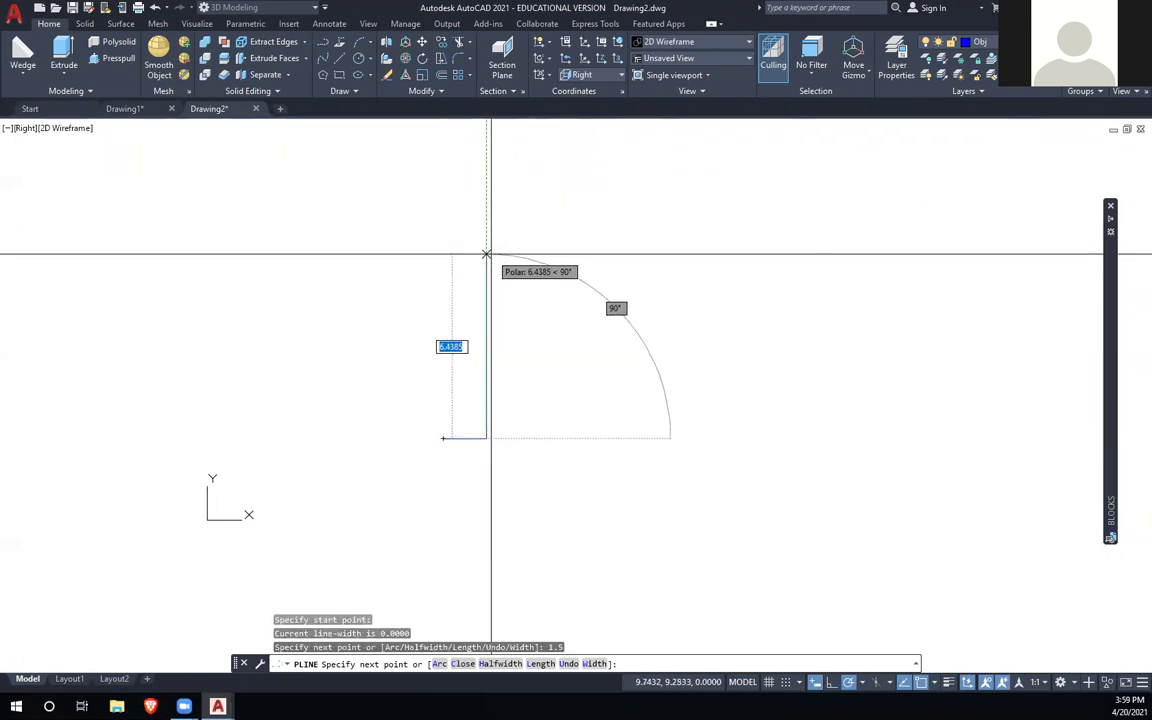
text(2.5)
key(Return)
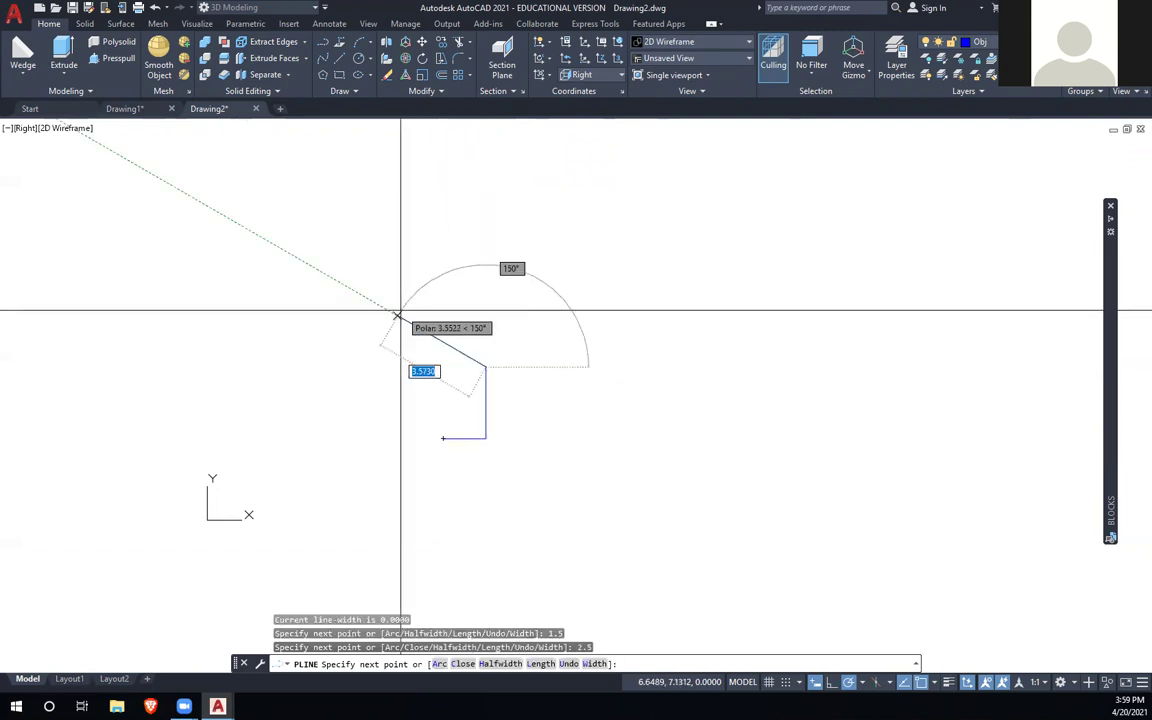
key(Return)
scroll(451, 434, up, 4)
scroll(451, 434, up, 2)
middle_drag(460, 458, 558, 540)
Step: Extrude the triangle outline to a height of 5 and pan the wedge into view
click(489, 419)
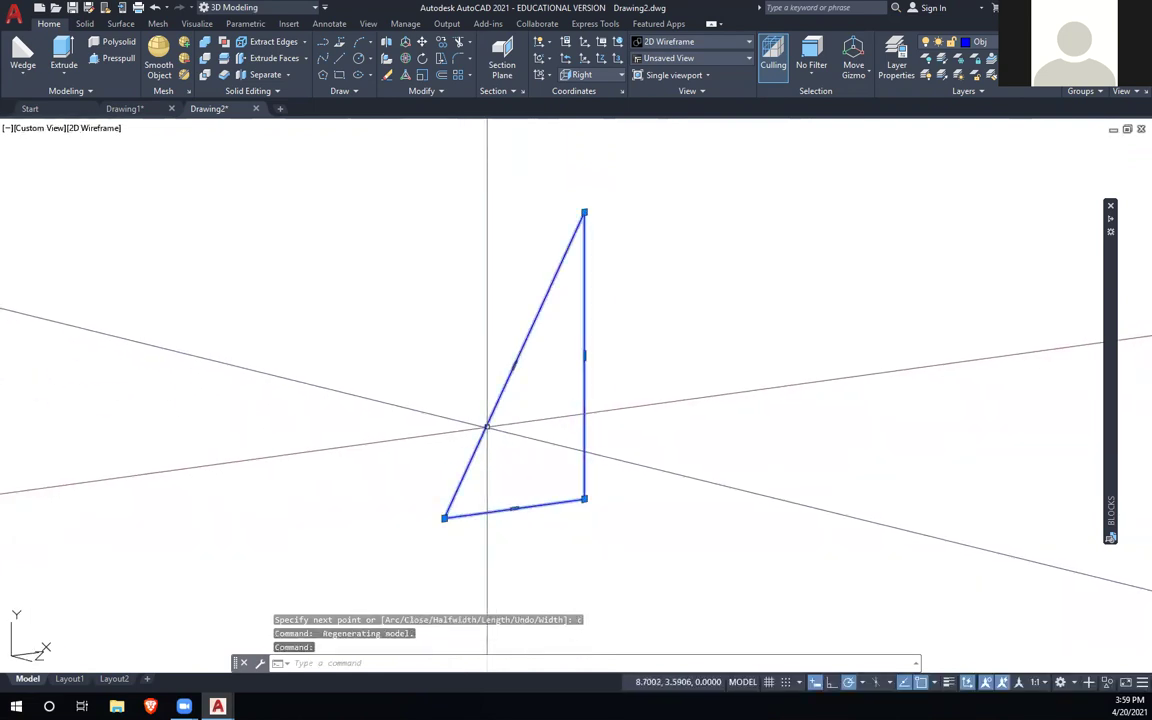
click(62, 56)
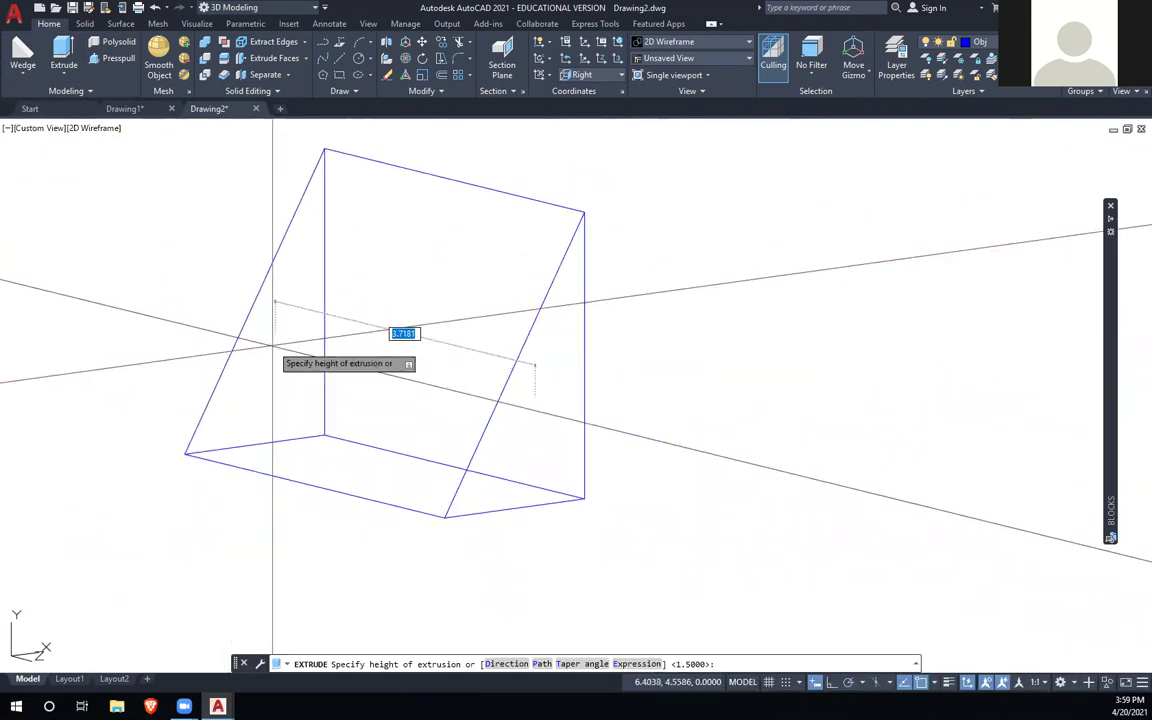
text(5)
key(Return)
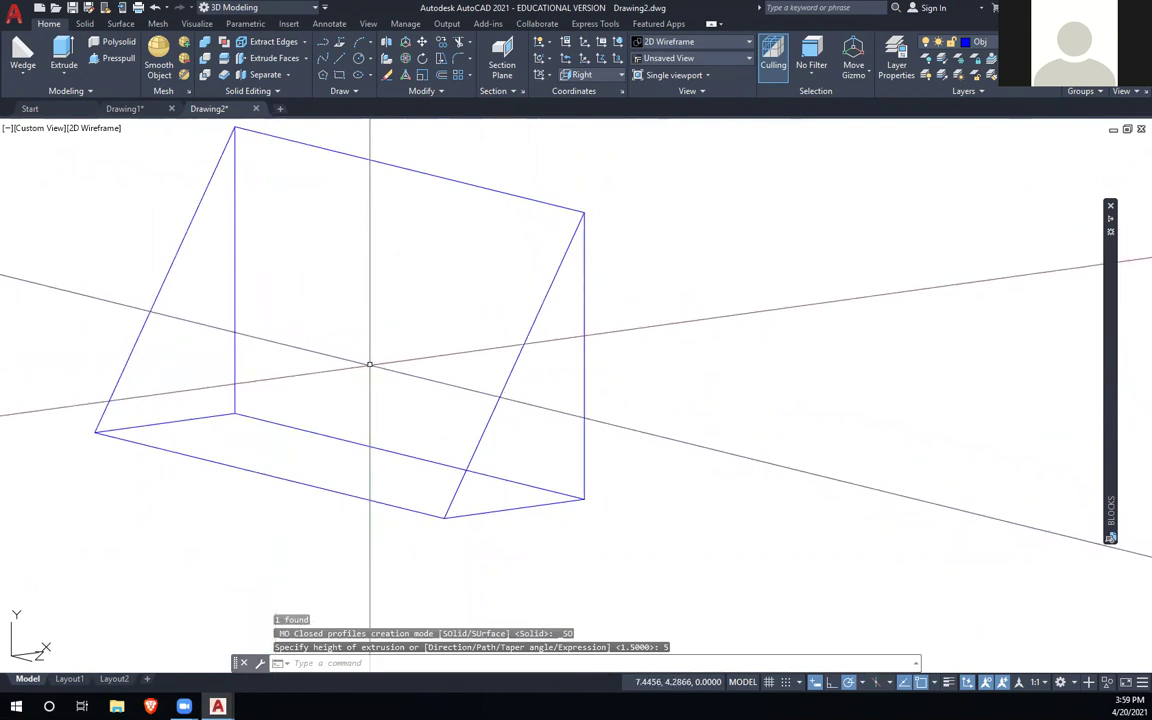
scroll(370, 385, down, 2)
middle_drag(370, 385, 380, 446)
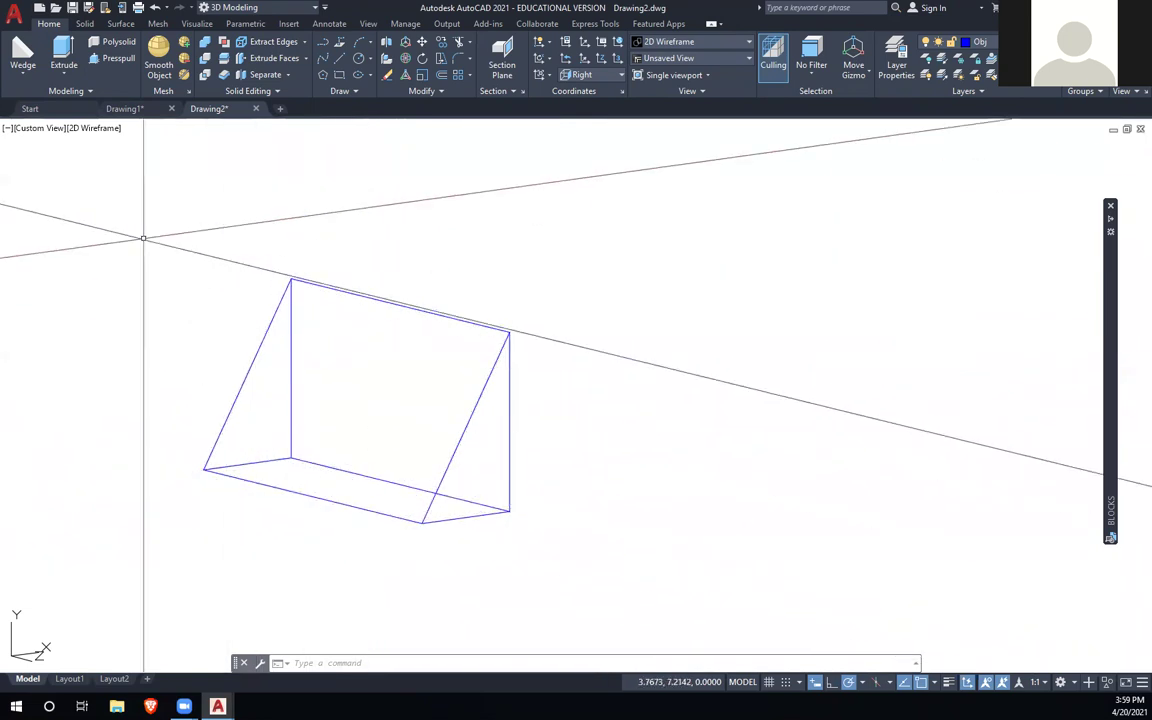
click(38, 128)
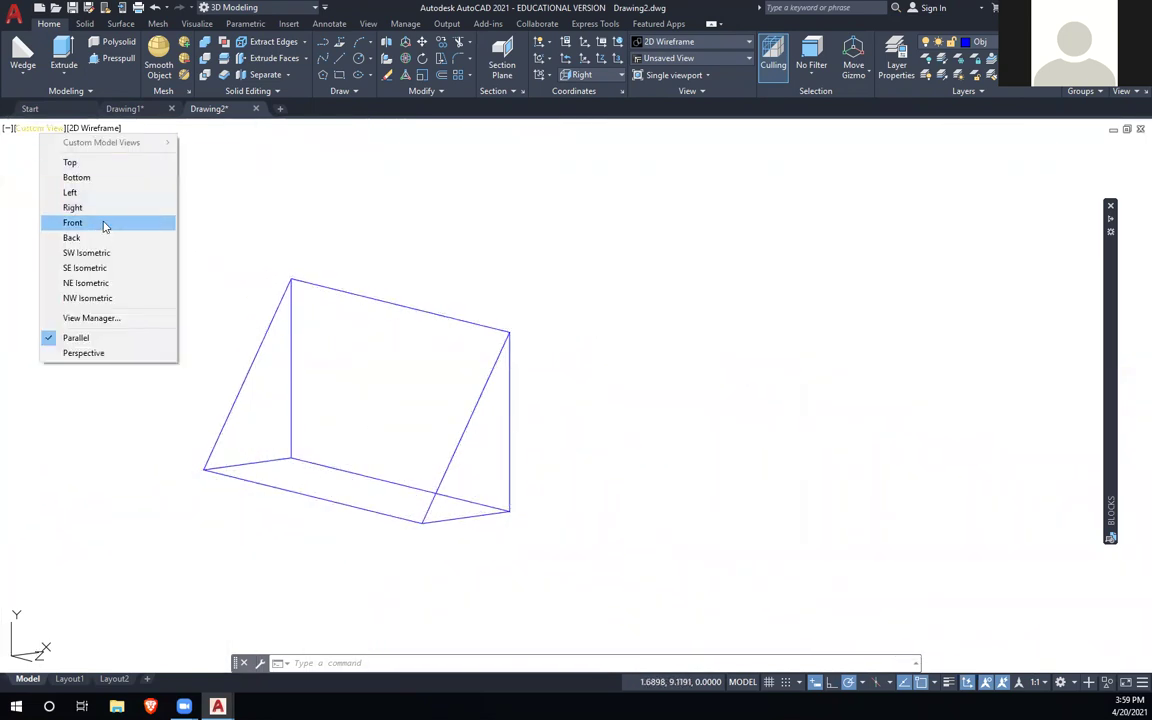
Step: In the Front view, draw a closed peaked triangle and extrude it into a long prism
click(104, 223)
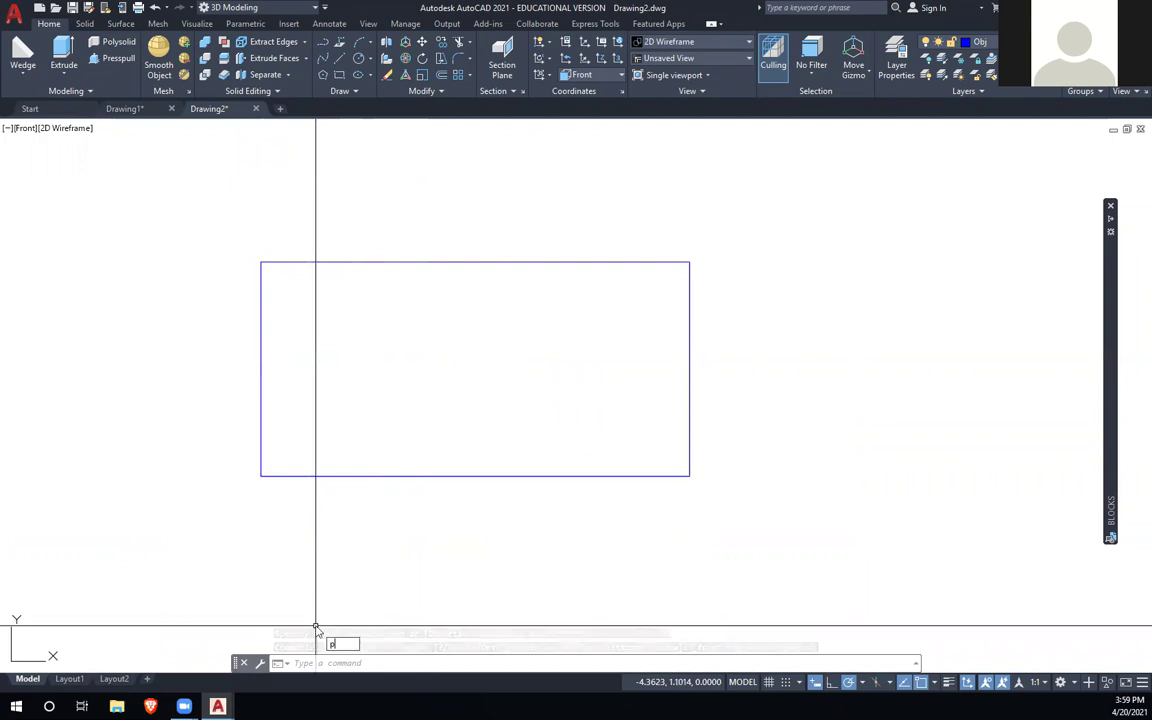
key(Return)
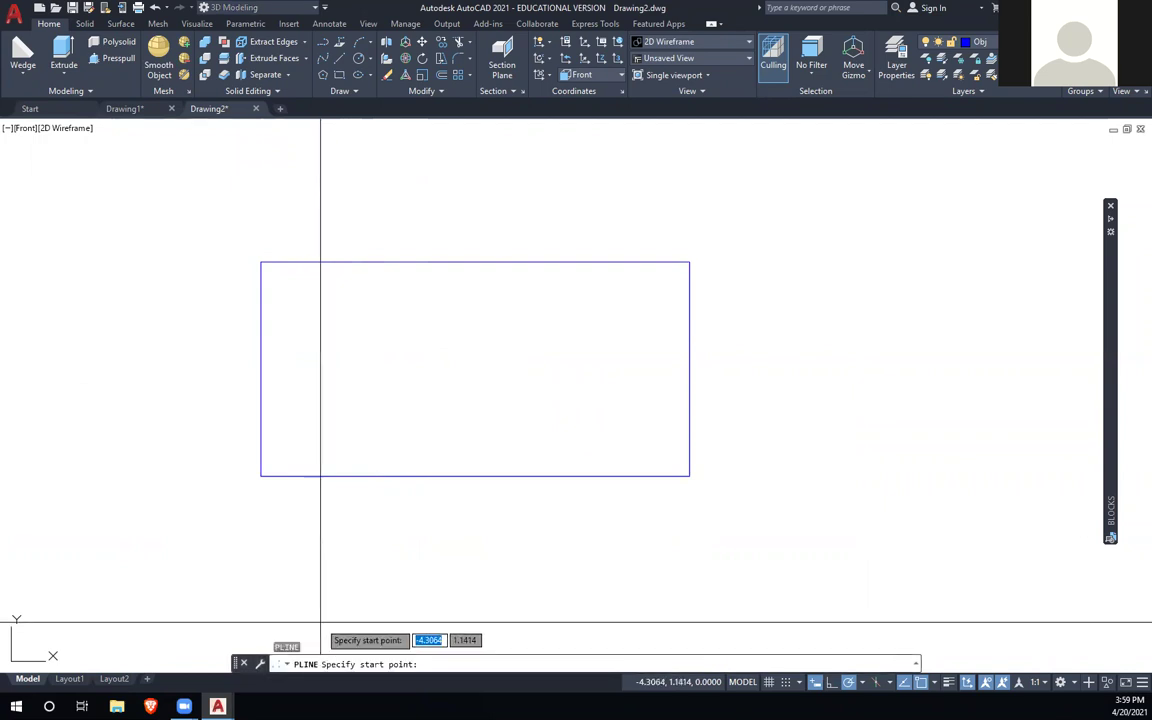
click(259, 476)
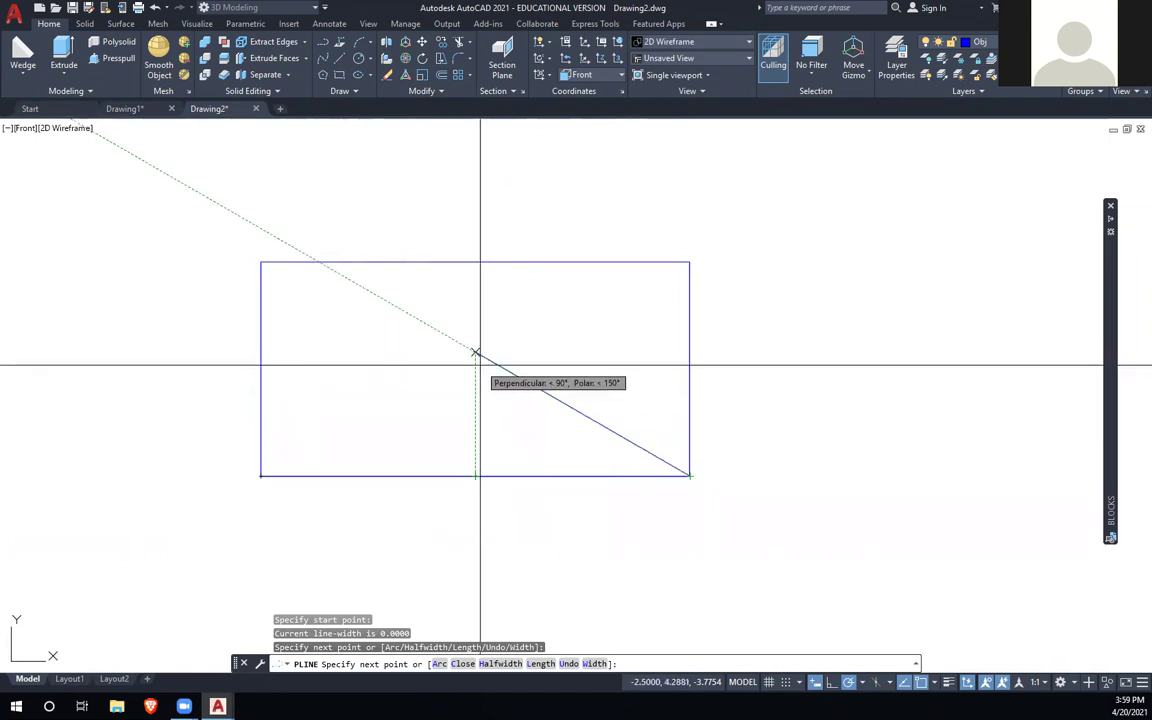
click(476, 353)
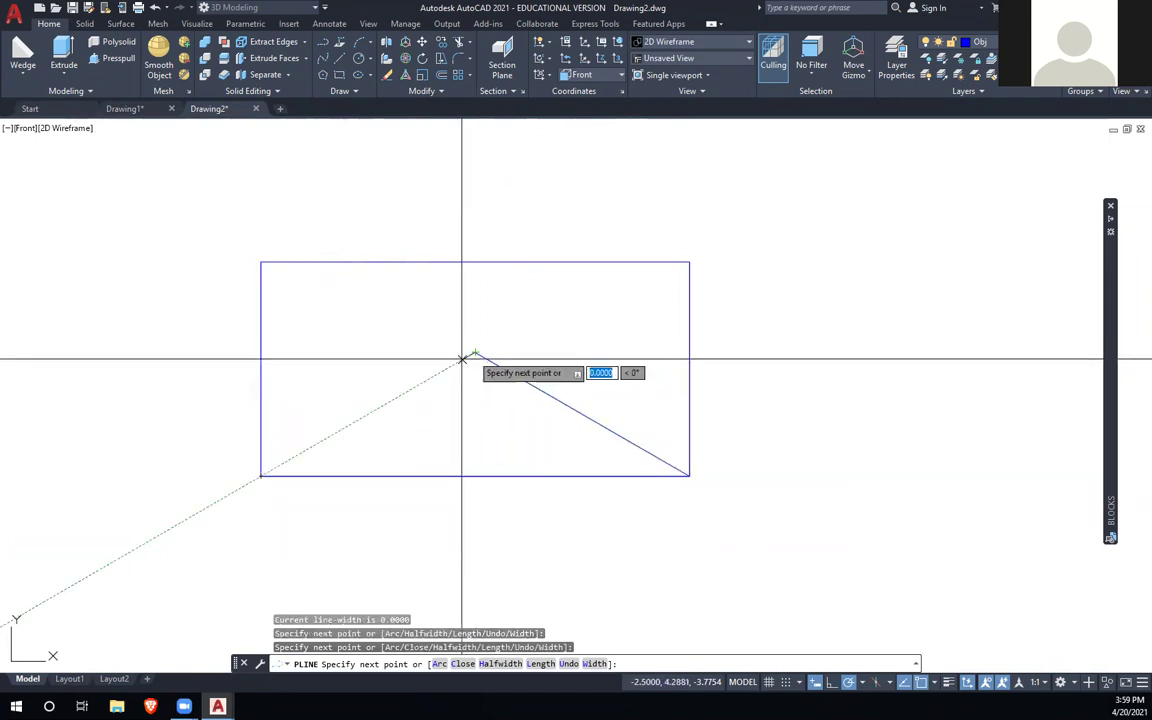
text(c)
key(Return)
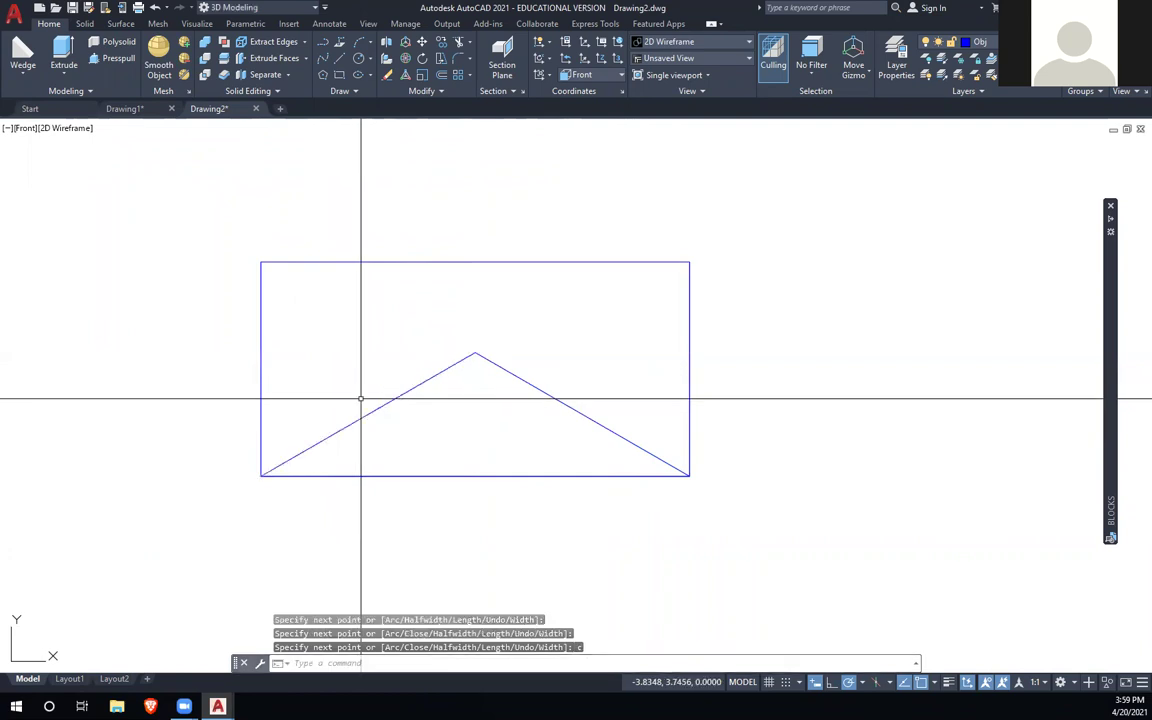
shift+middle_drag(436, 485, 583, 521)
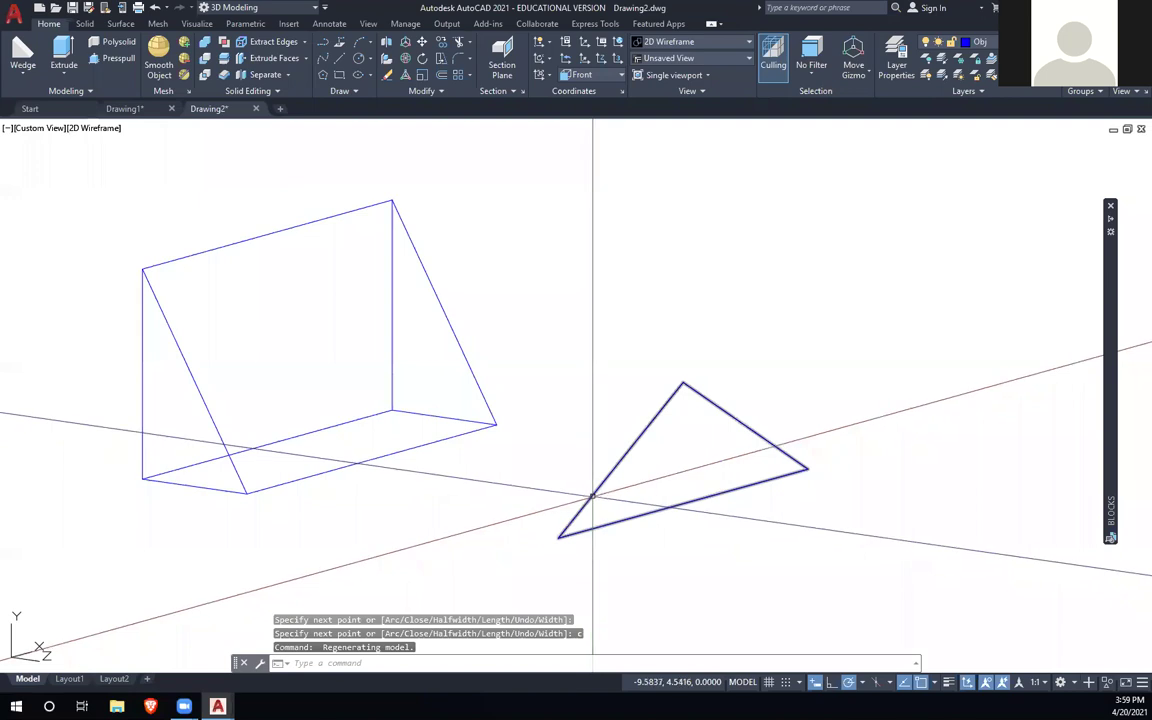
click(590, 528)
click(64, 58)
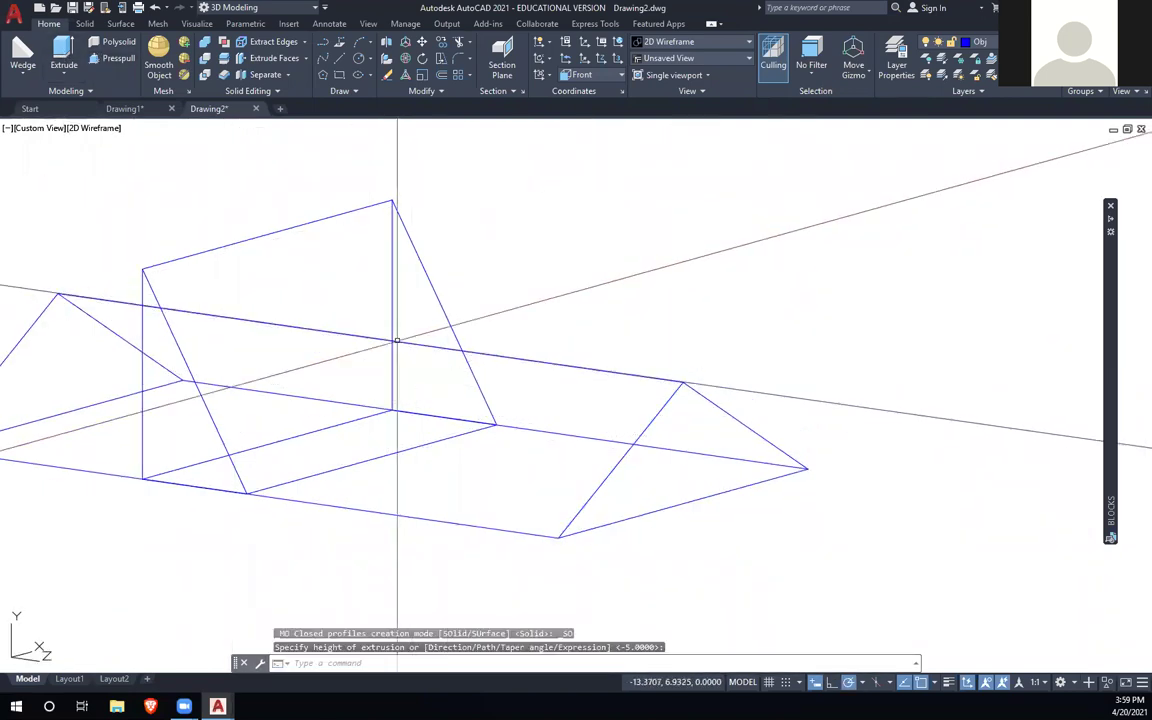
Step: Subtract the prism from the wedge, then undo the subtraction and recentre the view
click(206, 58)
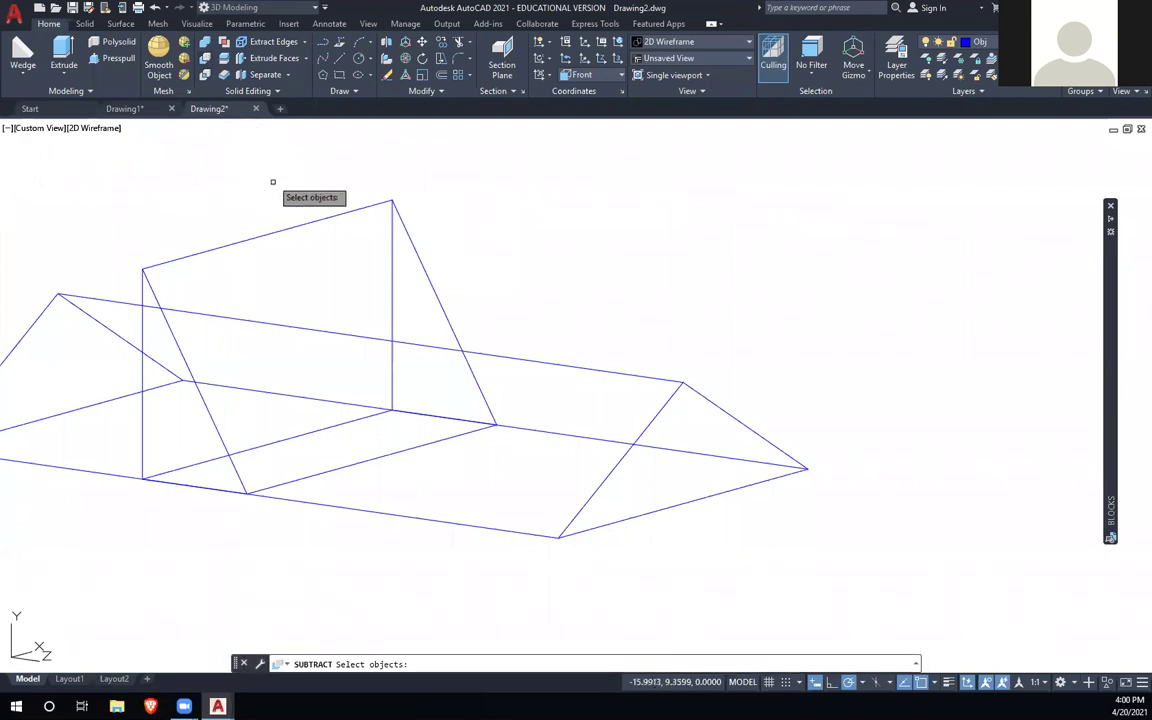
click(283, 230)
key(Return)
click(321, 332)
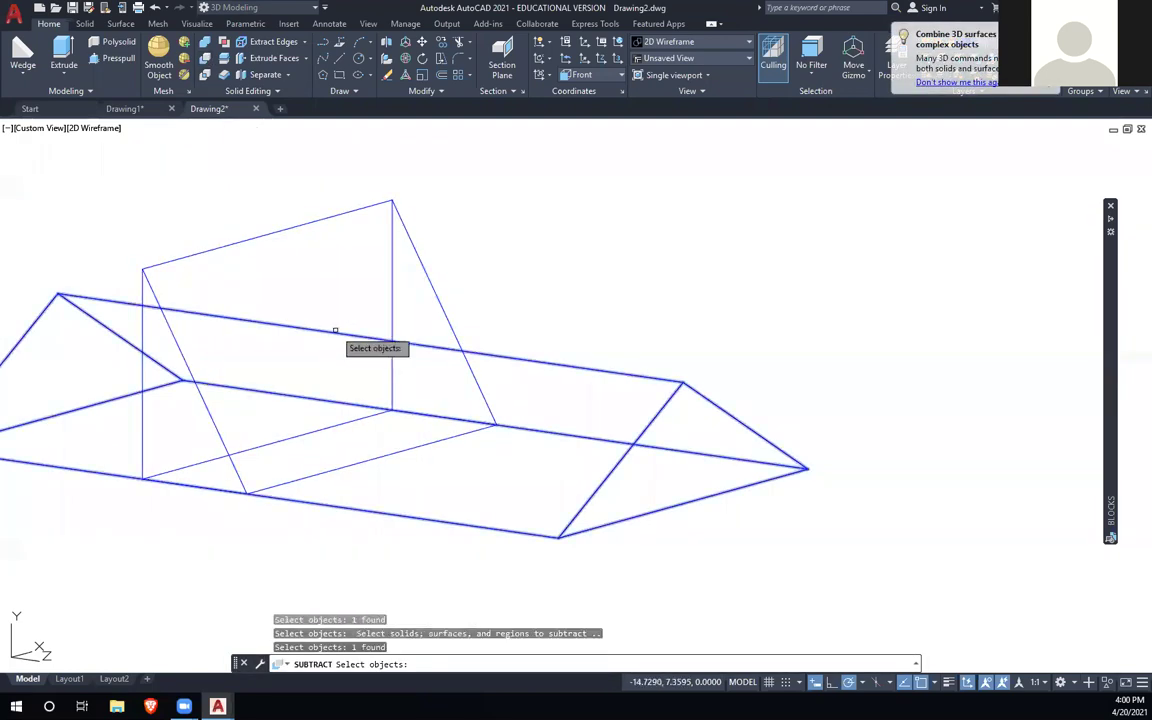
key(Return)
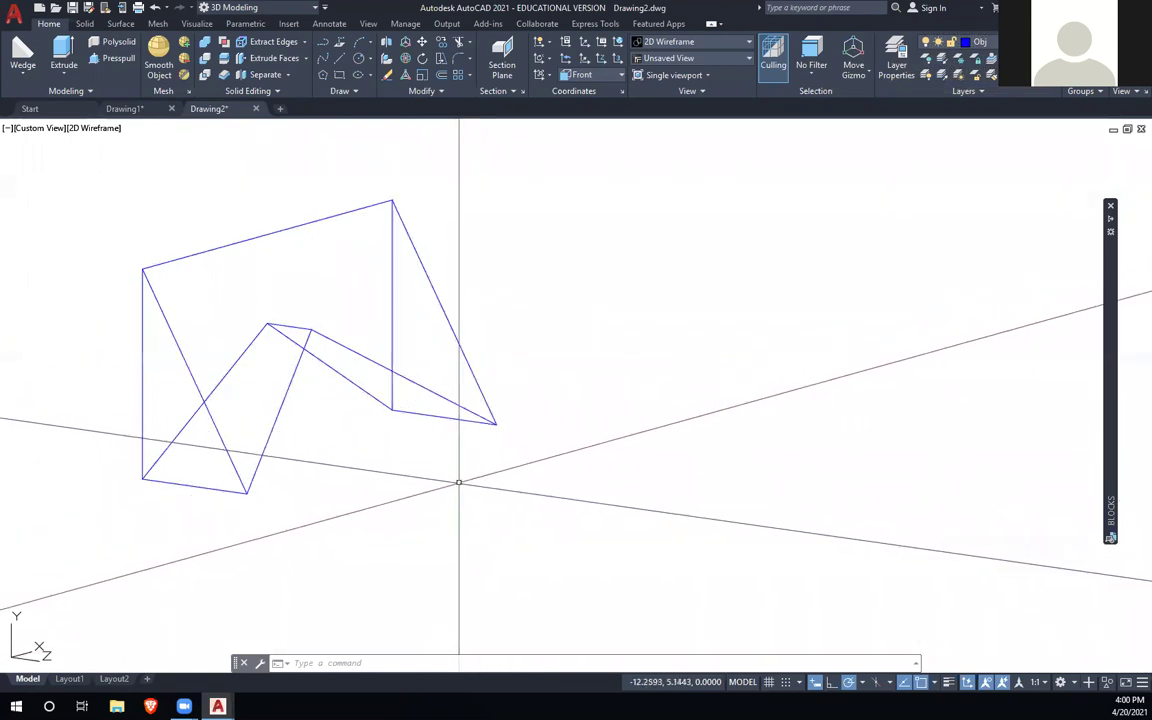
key(ctrl+z)
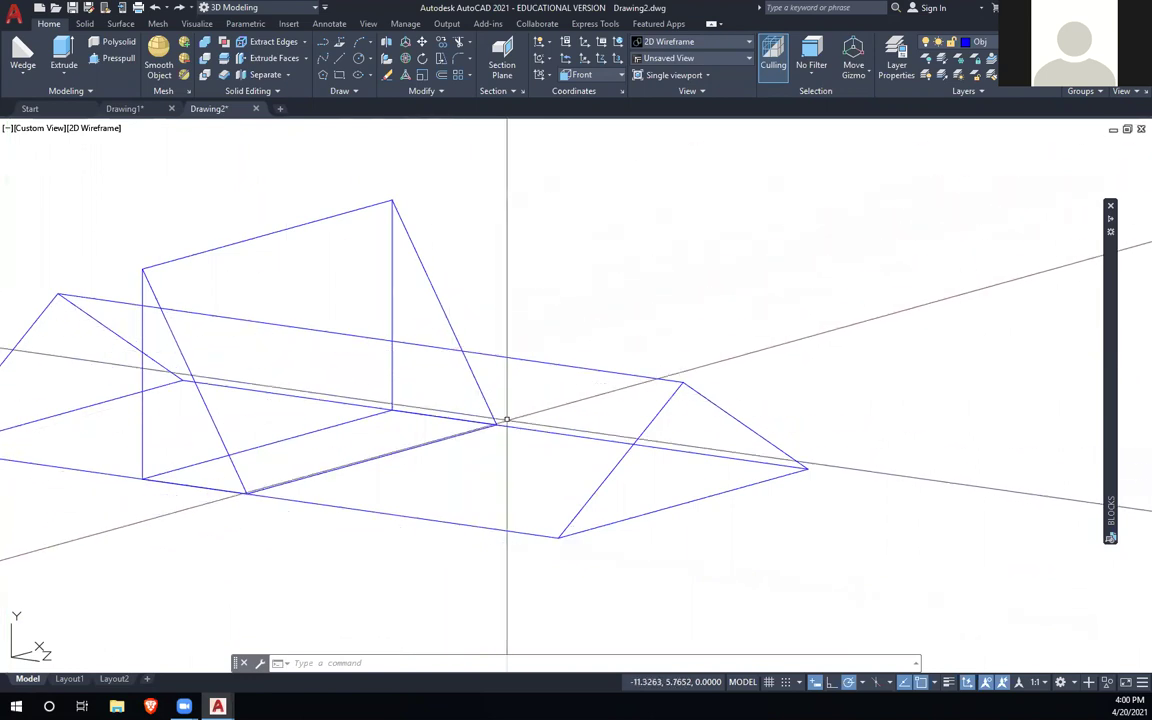
mouse_move(591, 443)
middle_down()
mouse_move(686, 478)
mouse_move(763, 478)
middle_up()
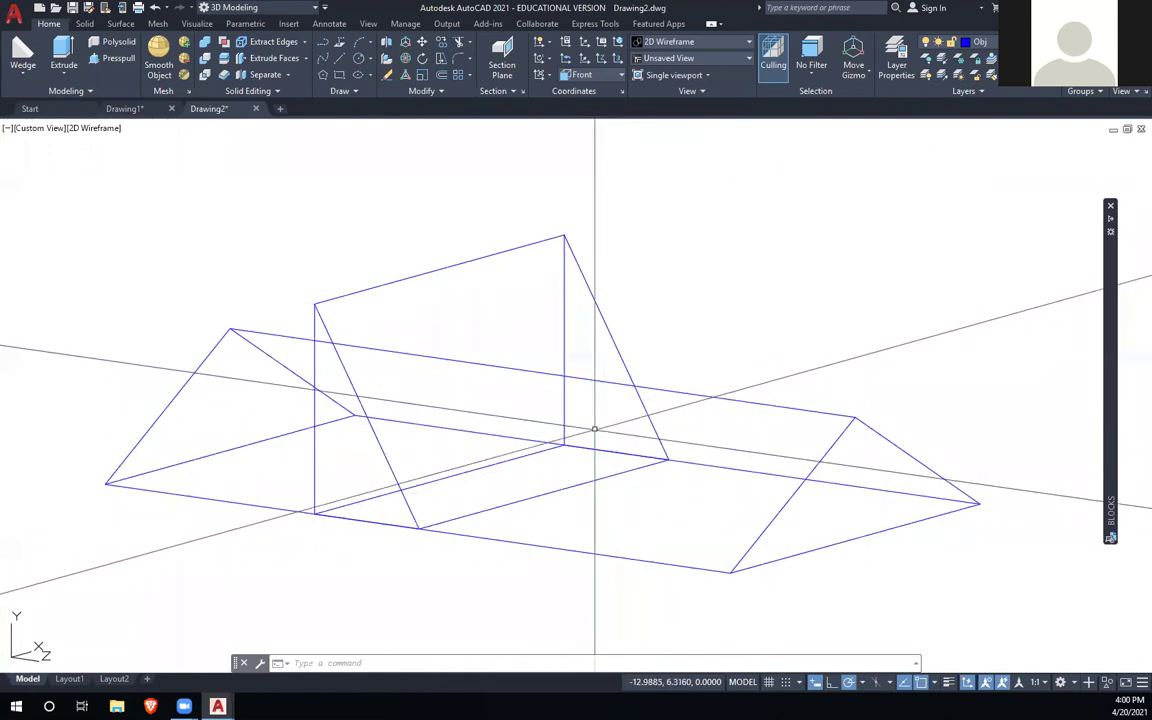
Step: Undo back to the flat triangle, switch to the Front view, and start a new polyline
key(ctrl+z)
key(ctrl+z)
key(ctrl+z)
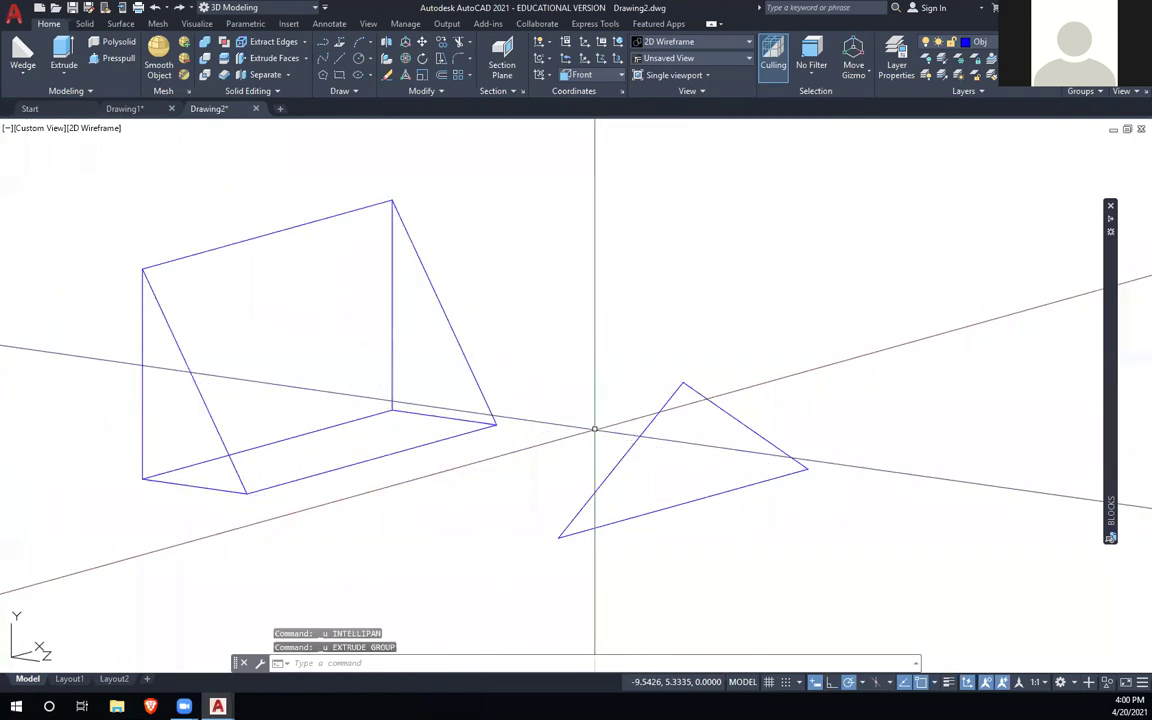
key(ctrl+z)
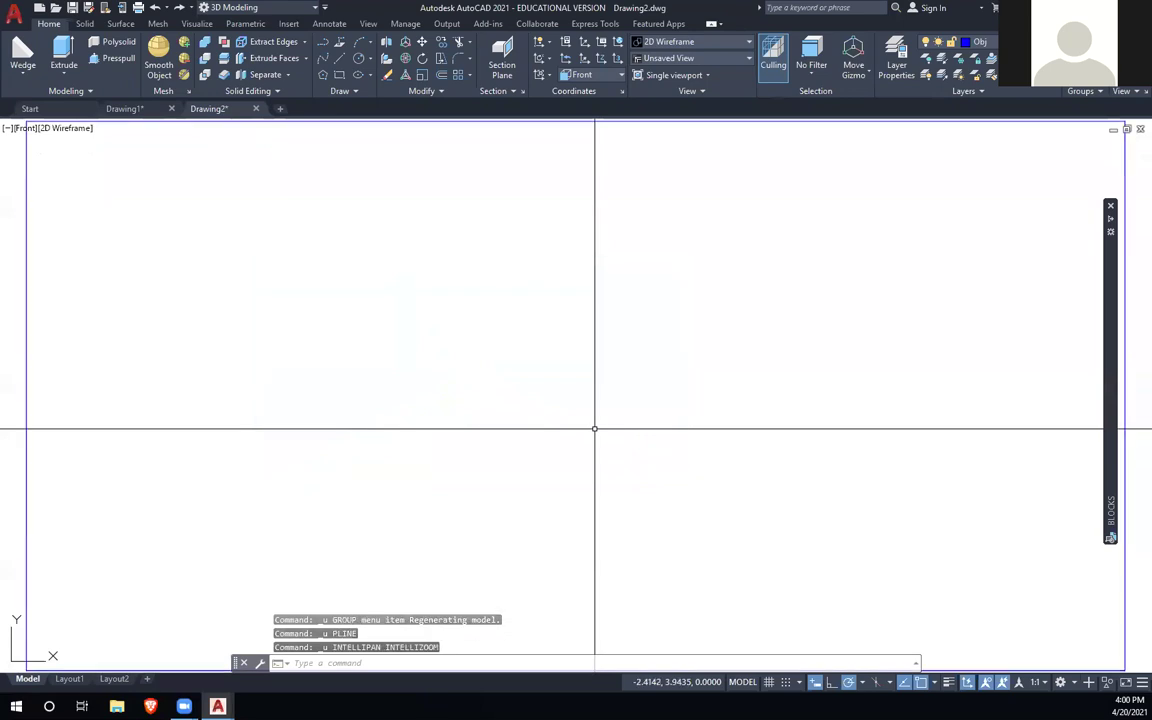
key(ctrl+z)
key(ctrl+z)
key(ctrl+z)
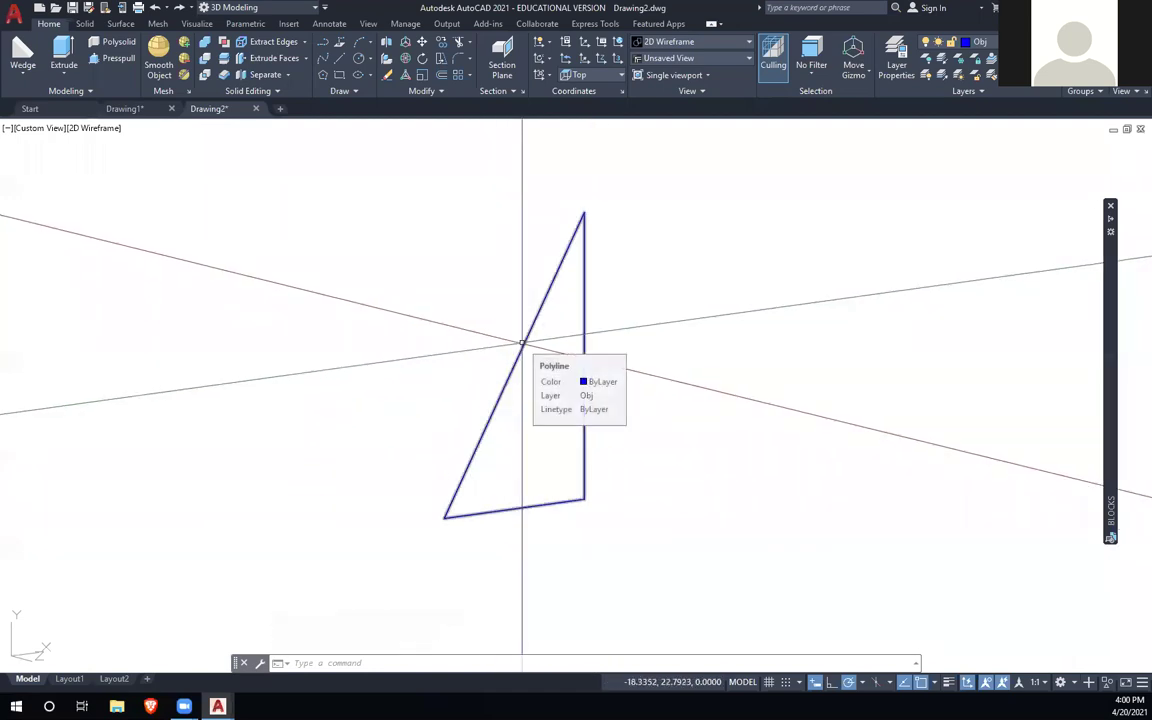
click(49, 133)
click(104, 222)
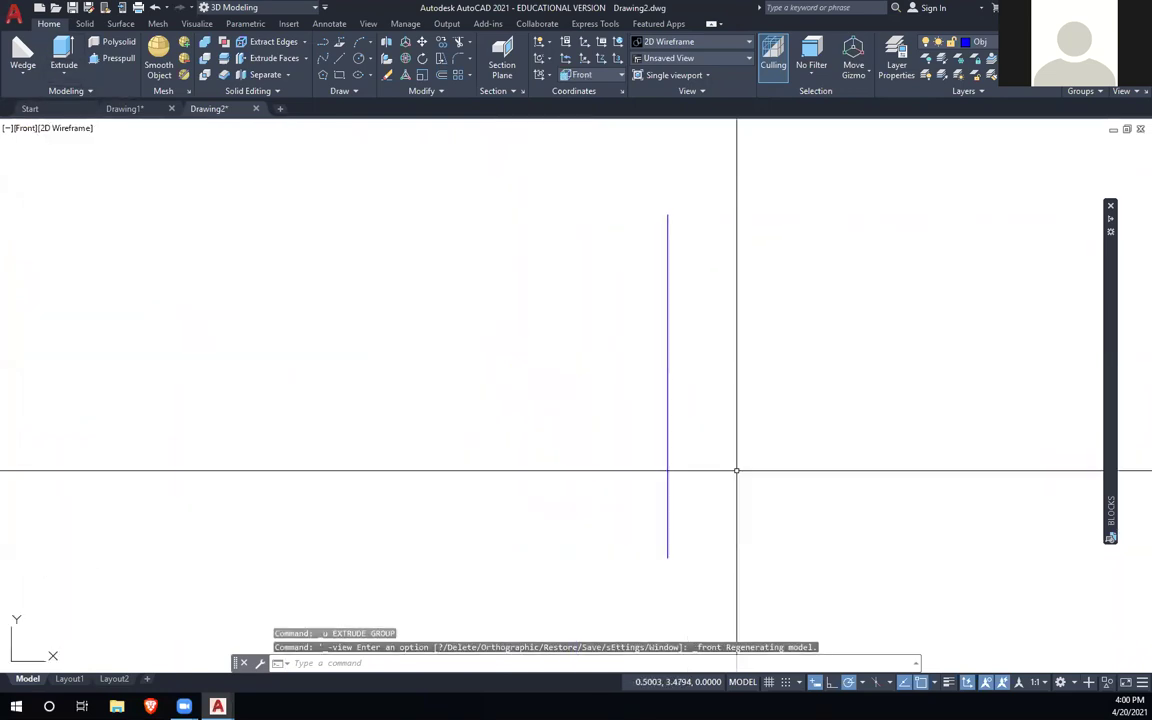
text(p)
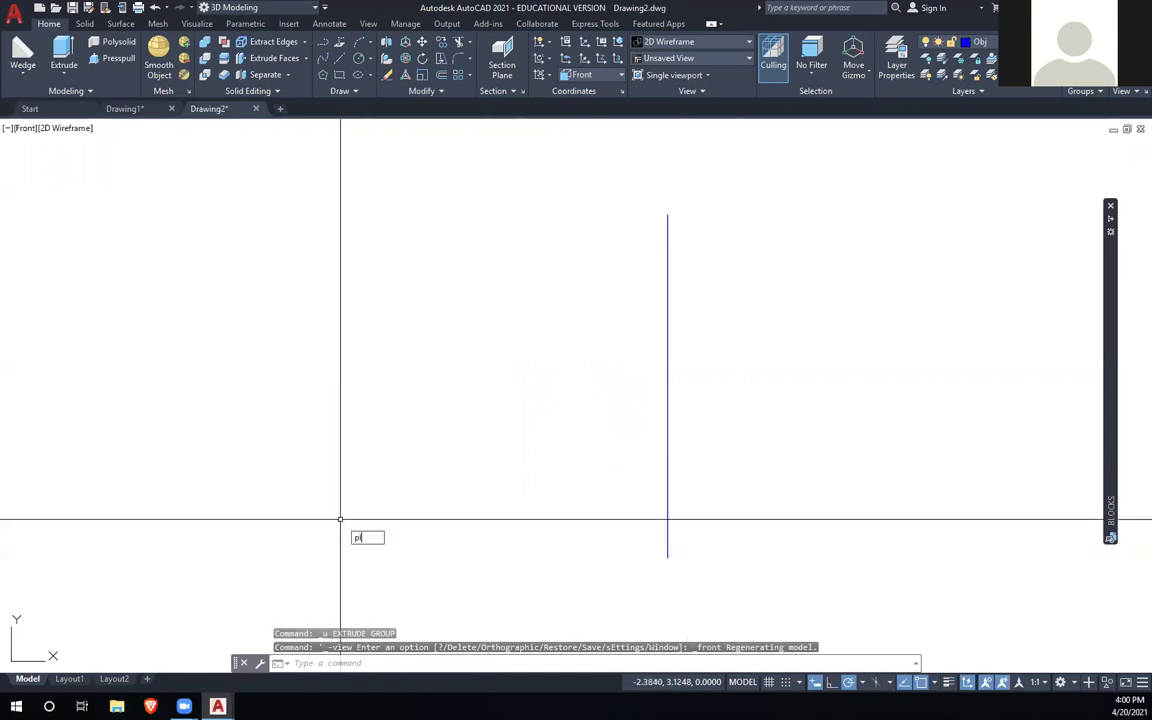
text(l)
key(Return)
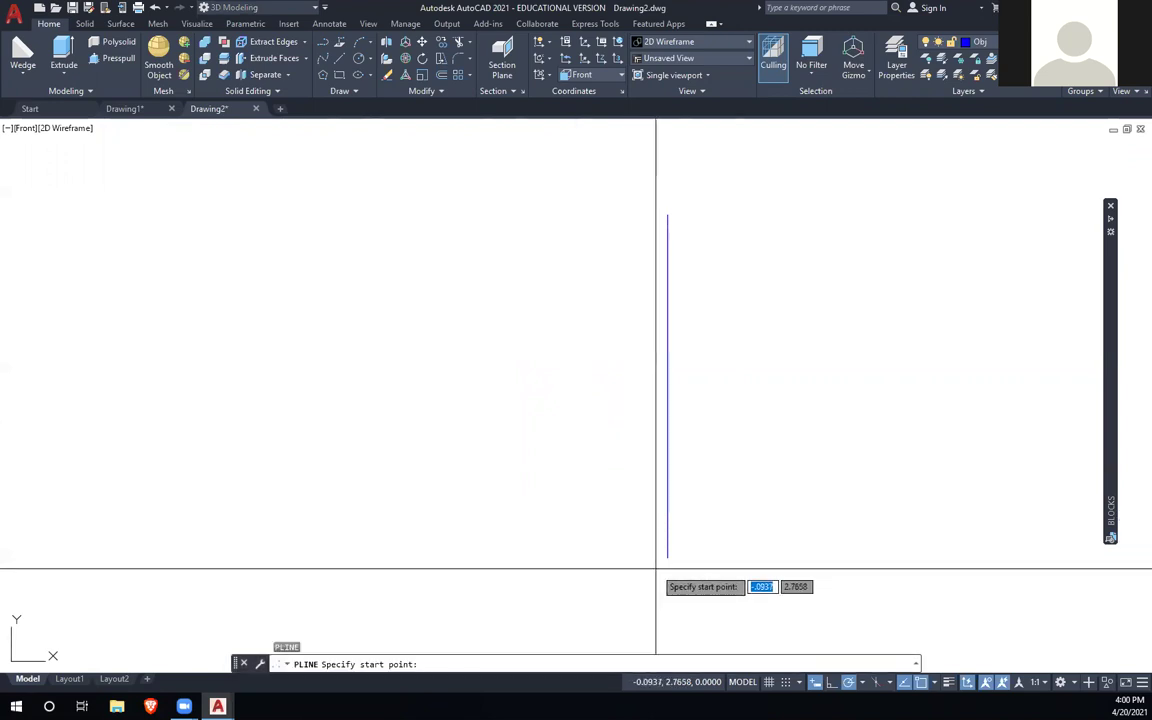
Step: Draw a closed triangle from the line's bottom end with a 5-unit first edge
click(668, 557)
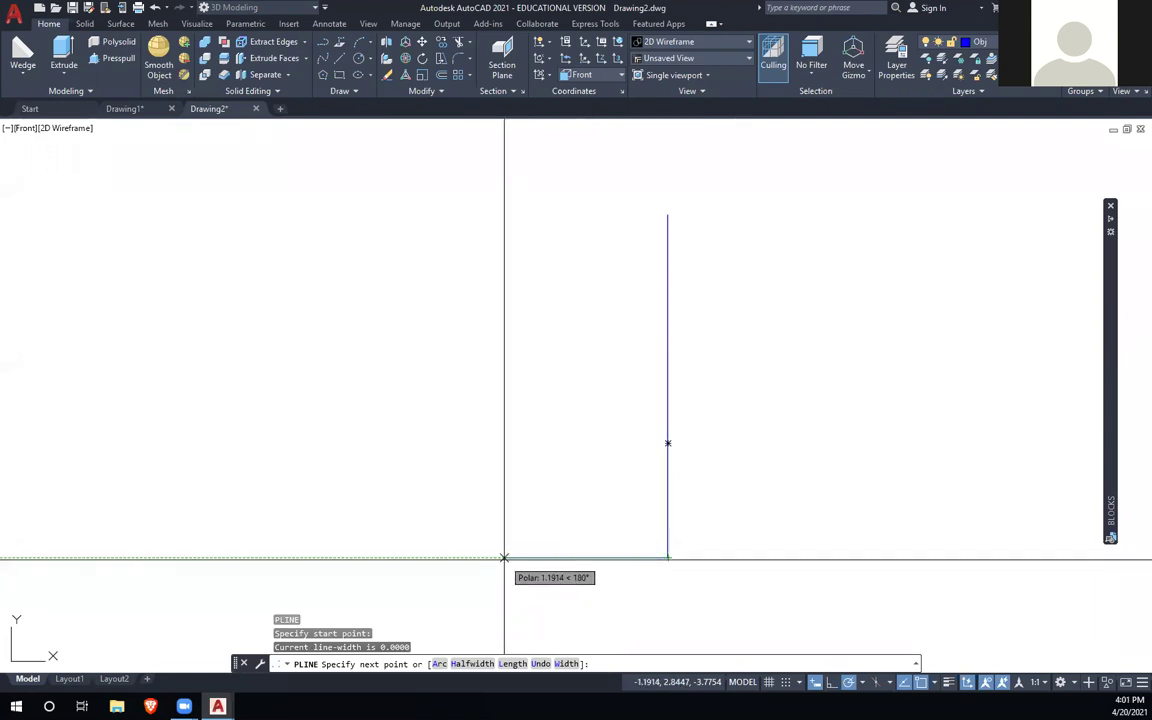
key(Return)
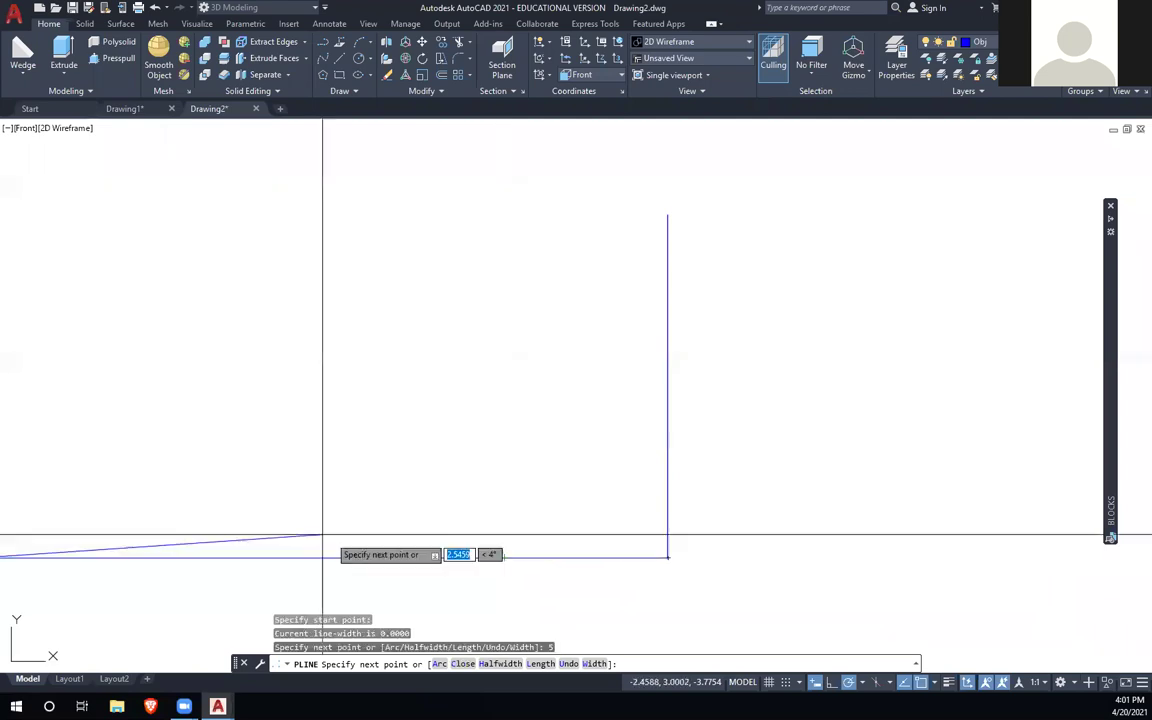
scroll(562, 483, down, 2)
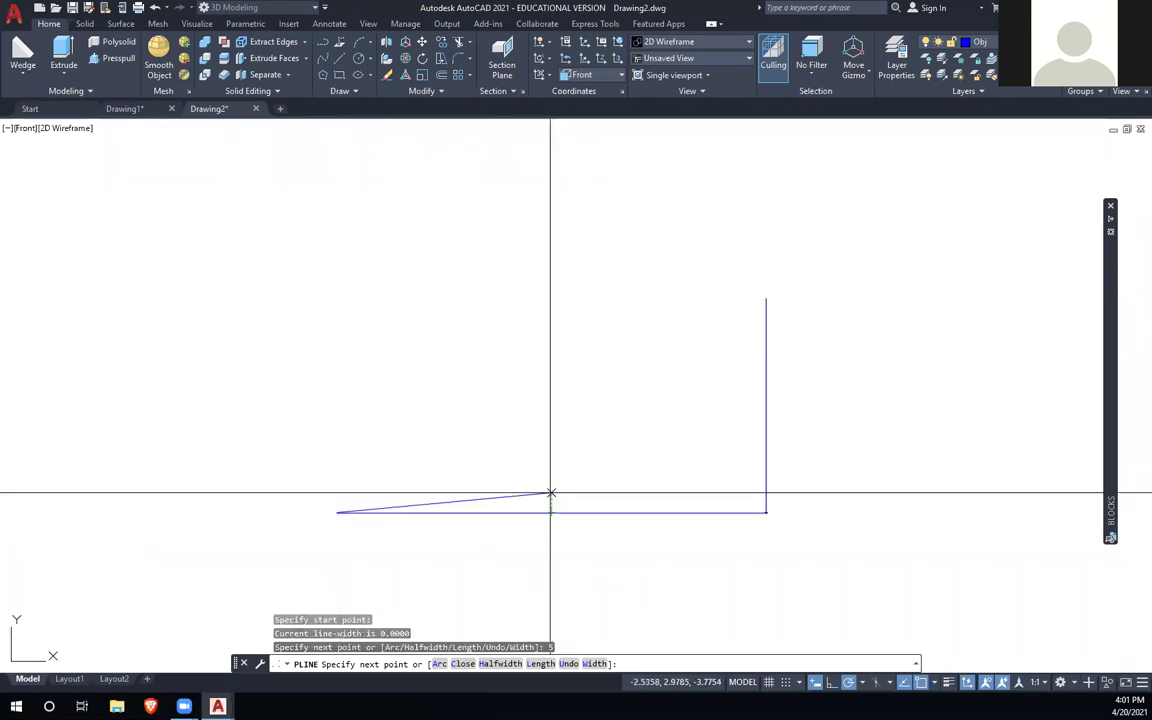
click(551, 388)
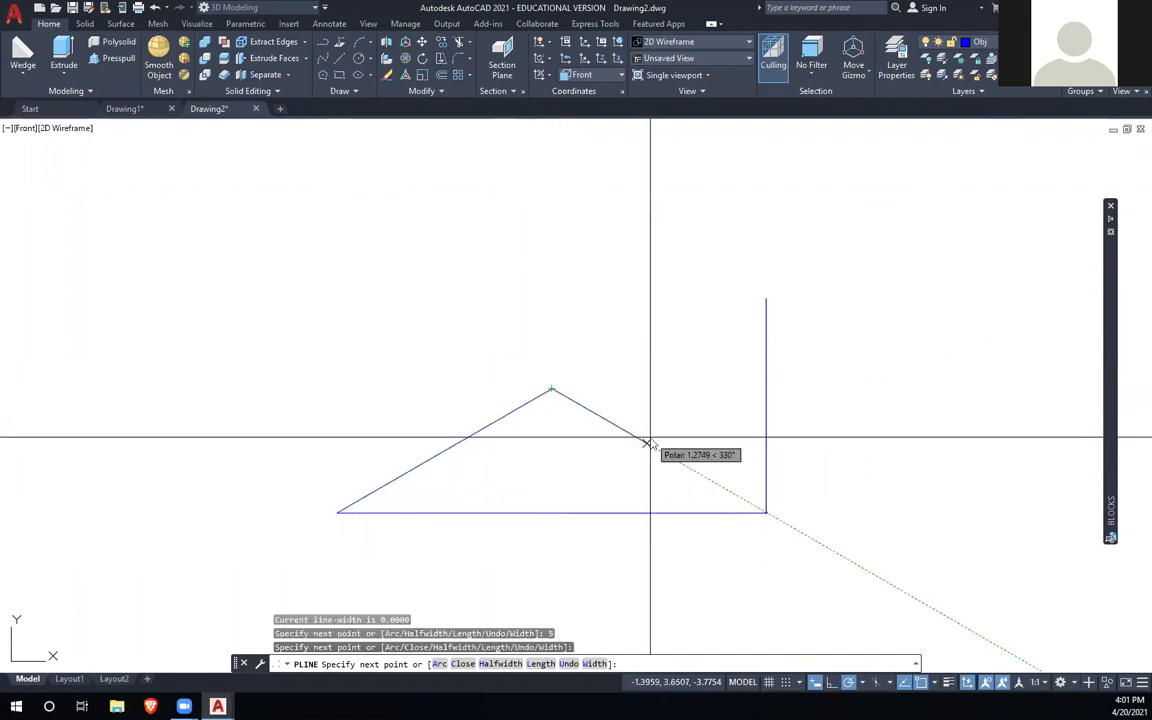
text(c)
key(Return)
Step: Move the new triangle from its lower-right corner onto the other triangle's corner
mouse_move(720, 568)
shift+middle_down()
mouse_move(648, 586)
mouse_move(566, 580)
shift+middle_up()
click(566, 585)
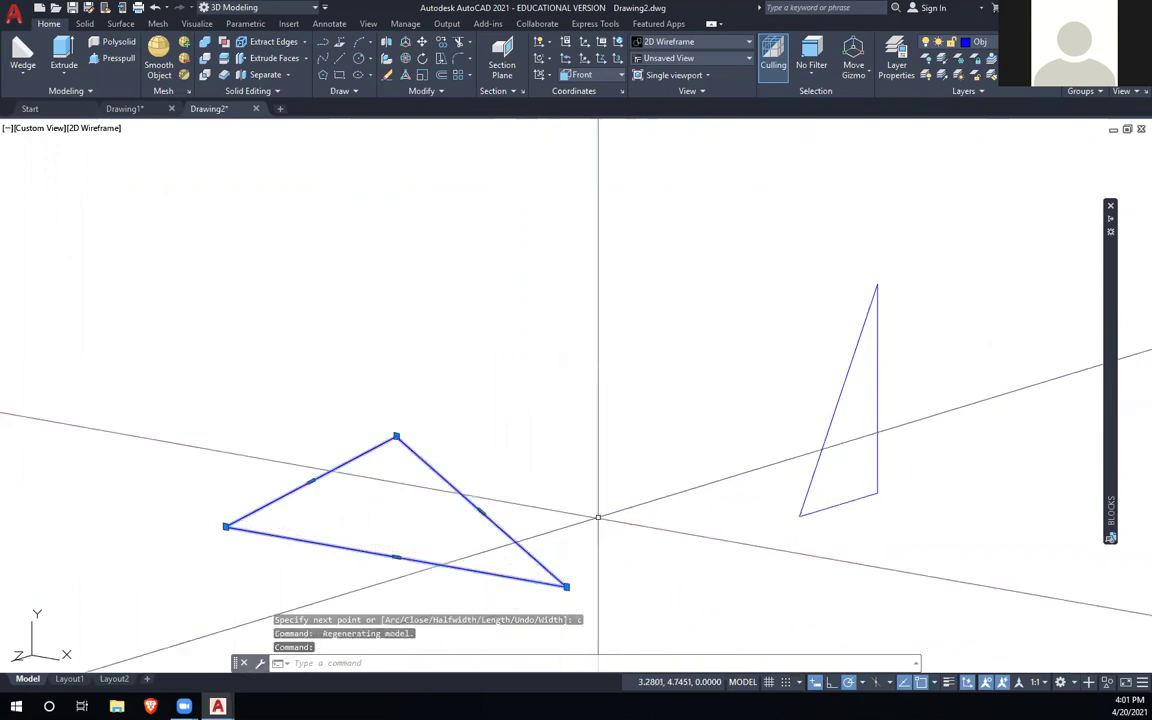
text(m)
key(Return)
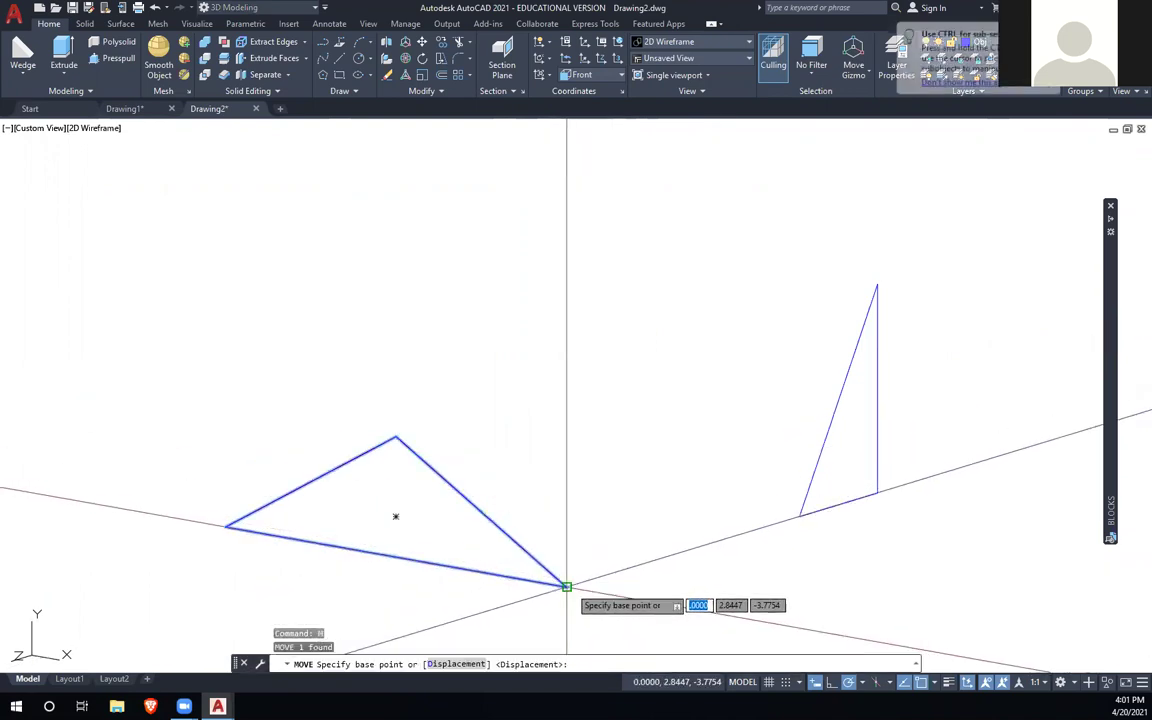
click(566, 586)
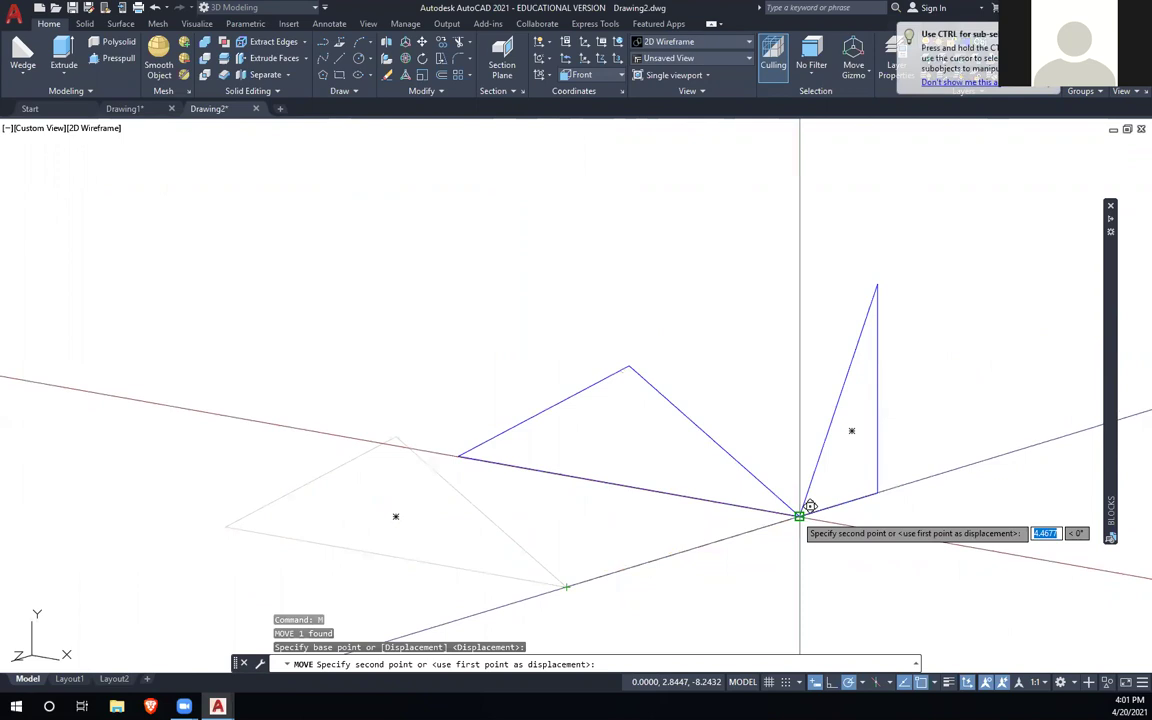
click(799, 515)
mouse_move(722, 550)
middle_down()
mouse_move(572, 595)
mouse_move(550, 558)
middle_up()
scroll(572, 595, up, 2)
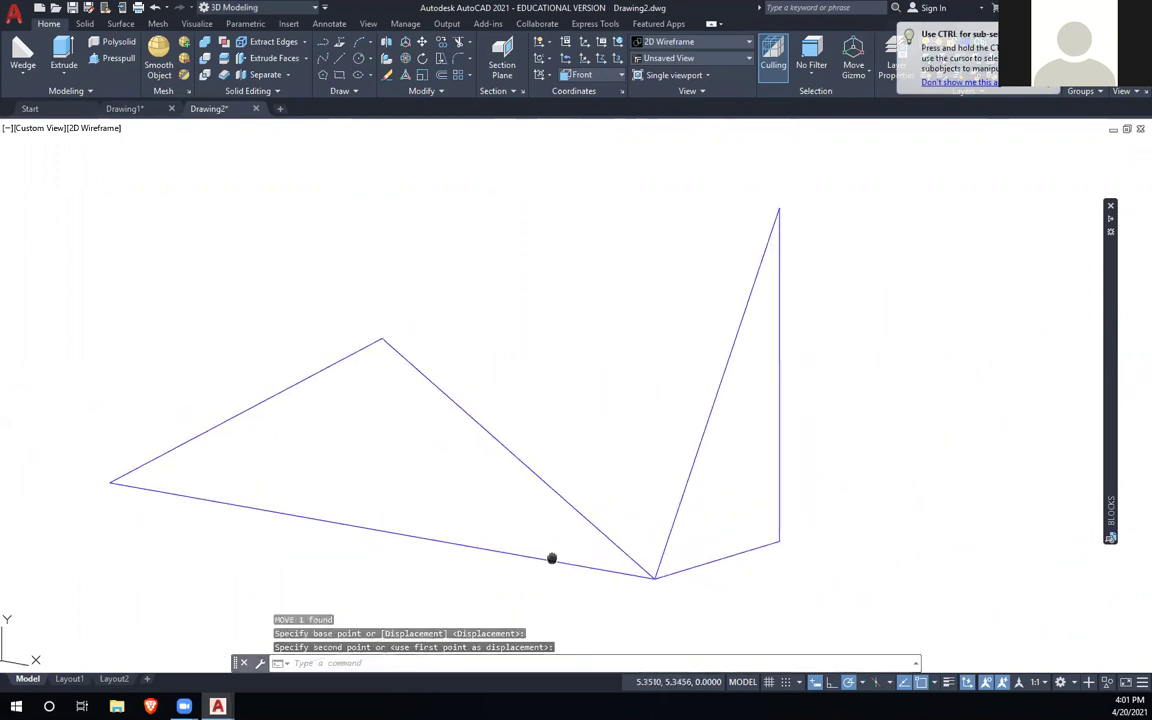
click(691, 478)
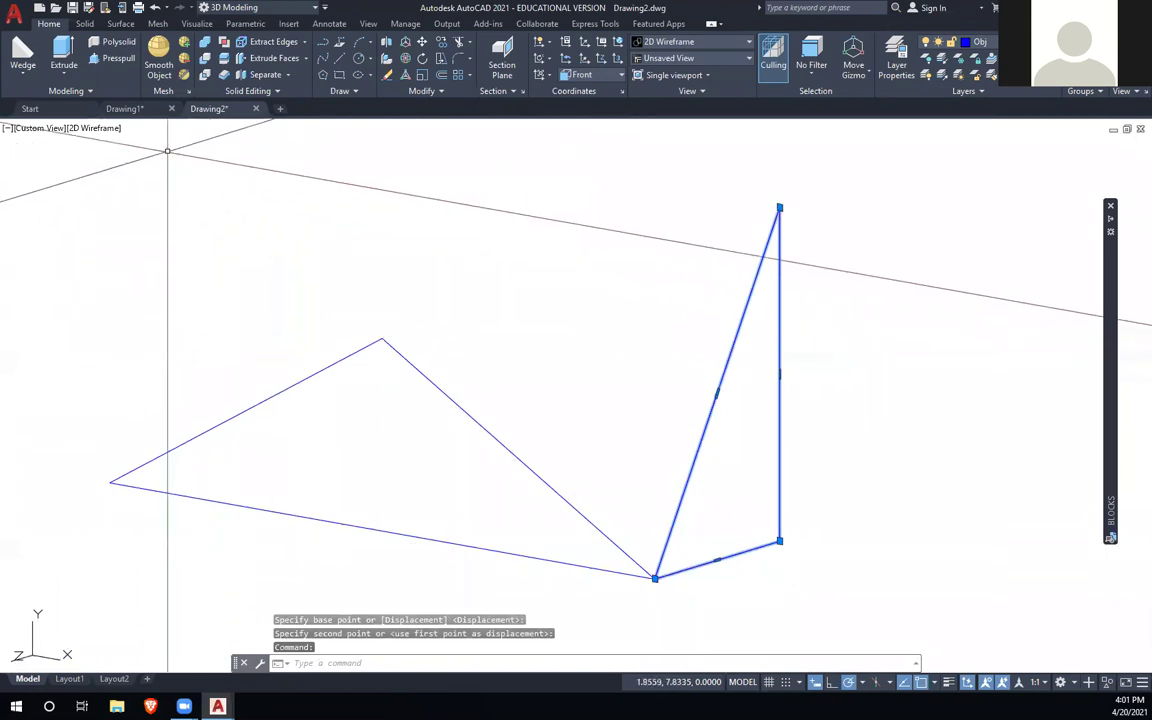
Step: Extrude the upright triangle and the flat triangle to the snapped vertex heights
click(66, 55)
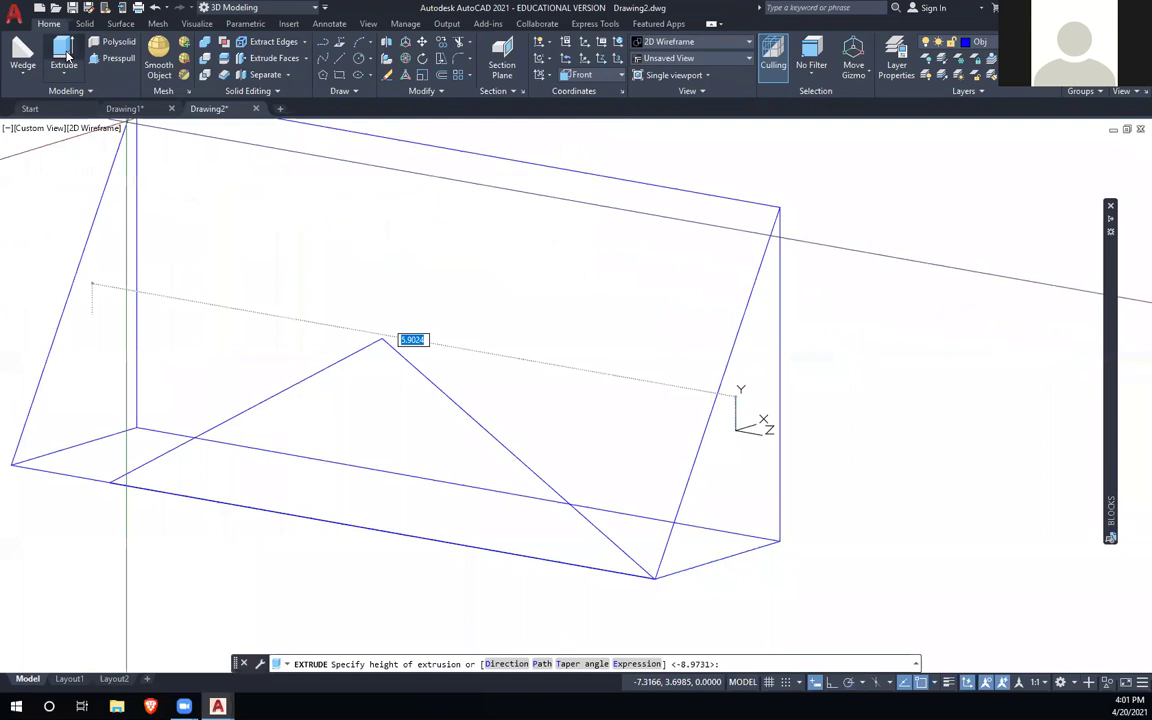
click(110, 478)
click(347, 358)
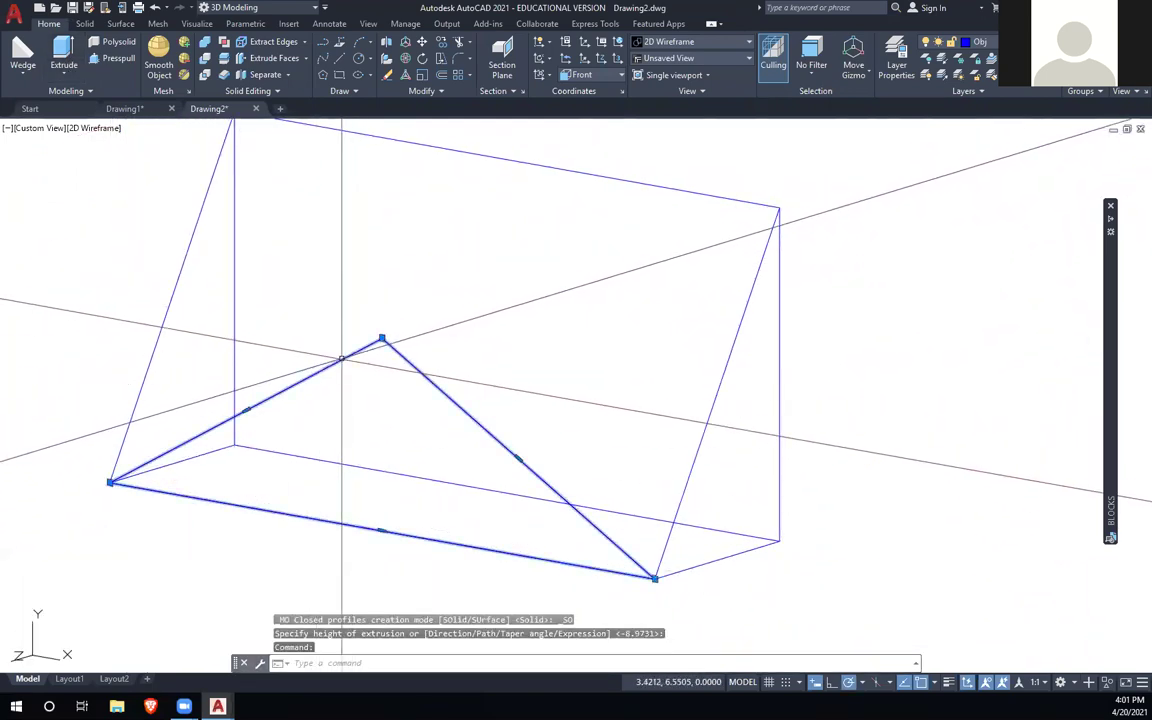
key(Return)
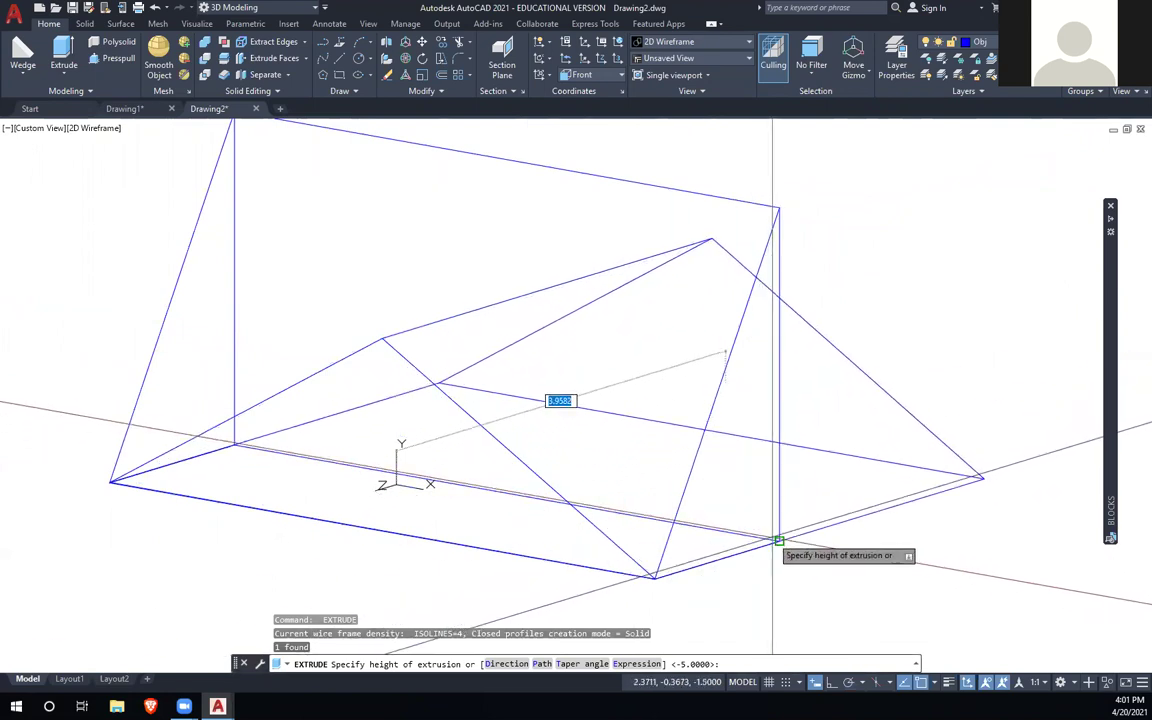
click(779, 541)
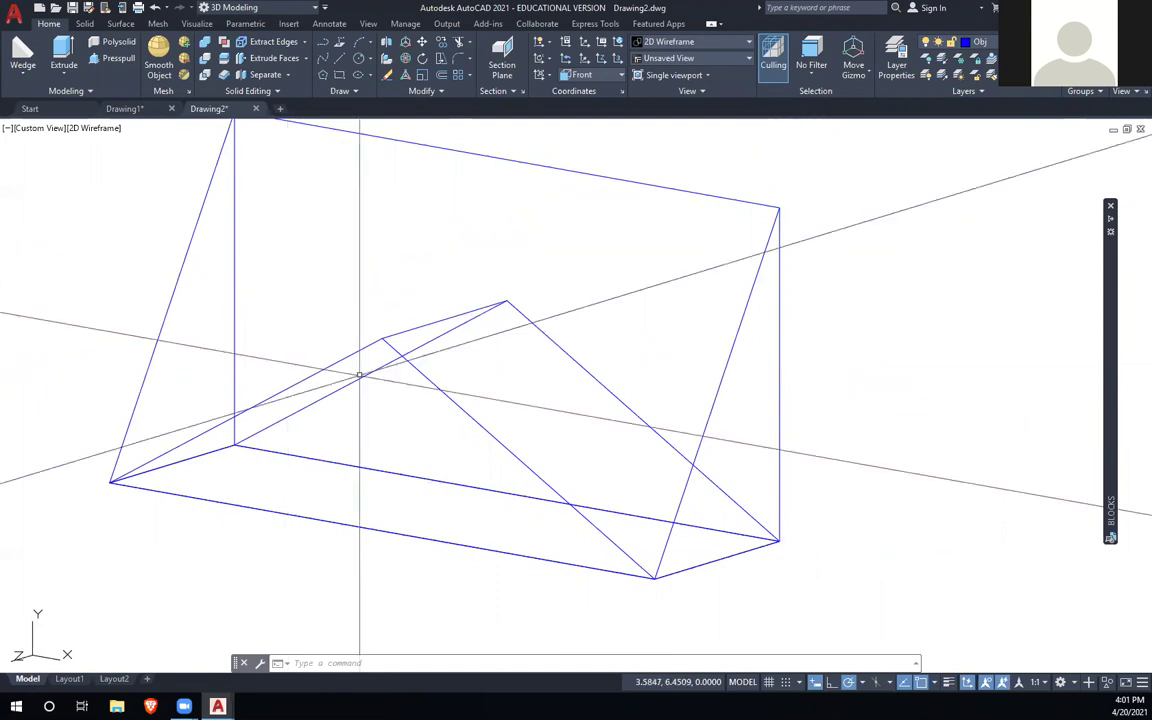
Step: Subtract the inner wedge from the outer box solid, then switch to Layout1
click(232, 121)
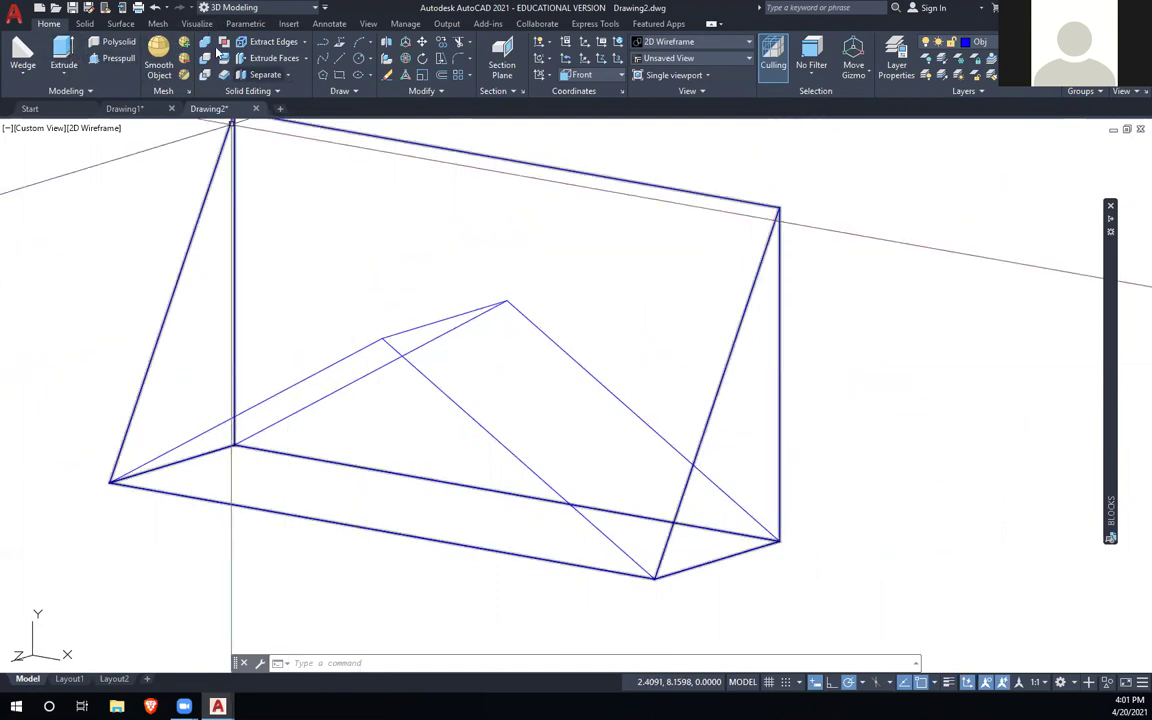
click(184, 58)
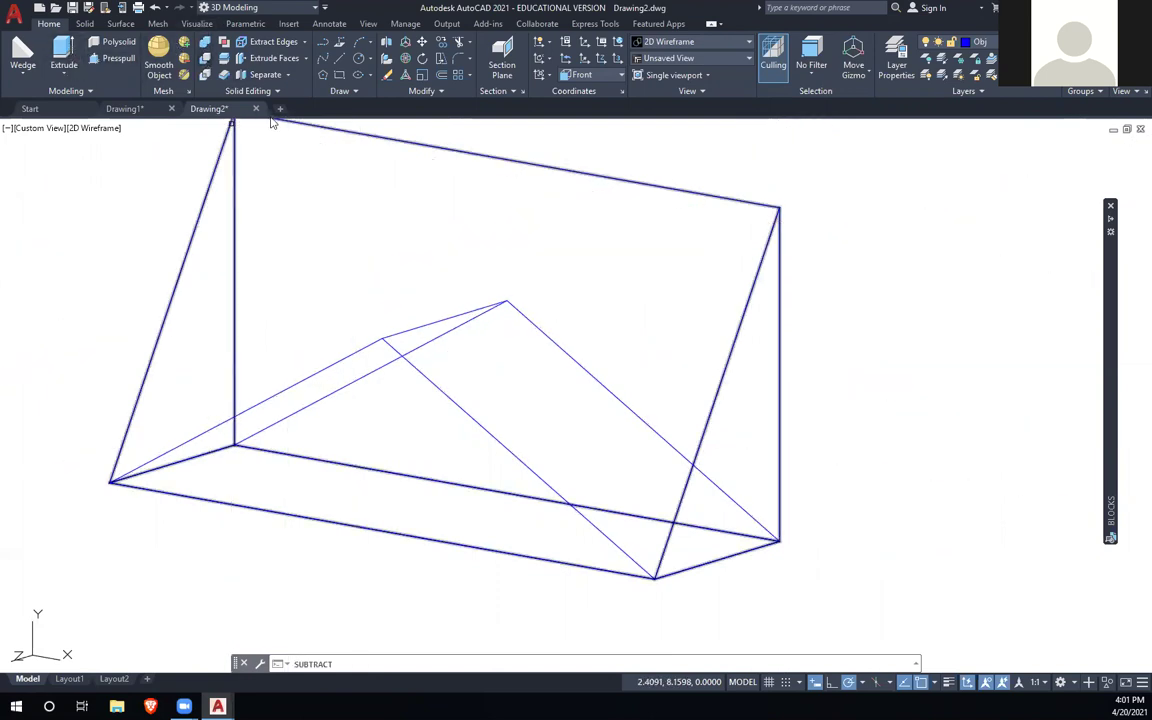
click(354, 133)
key(Return)
click(443, 321)
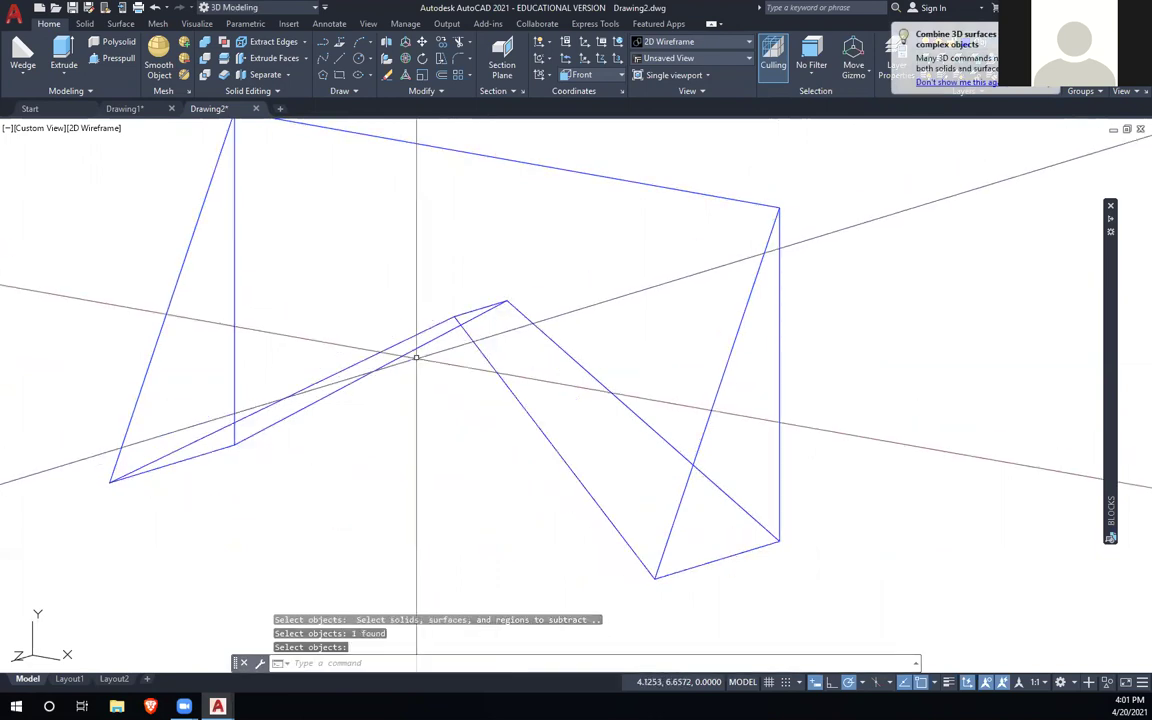
key(Return)
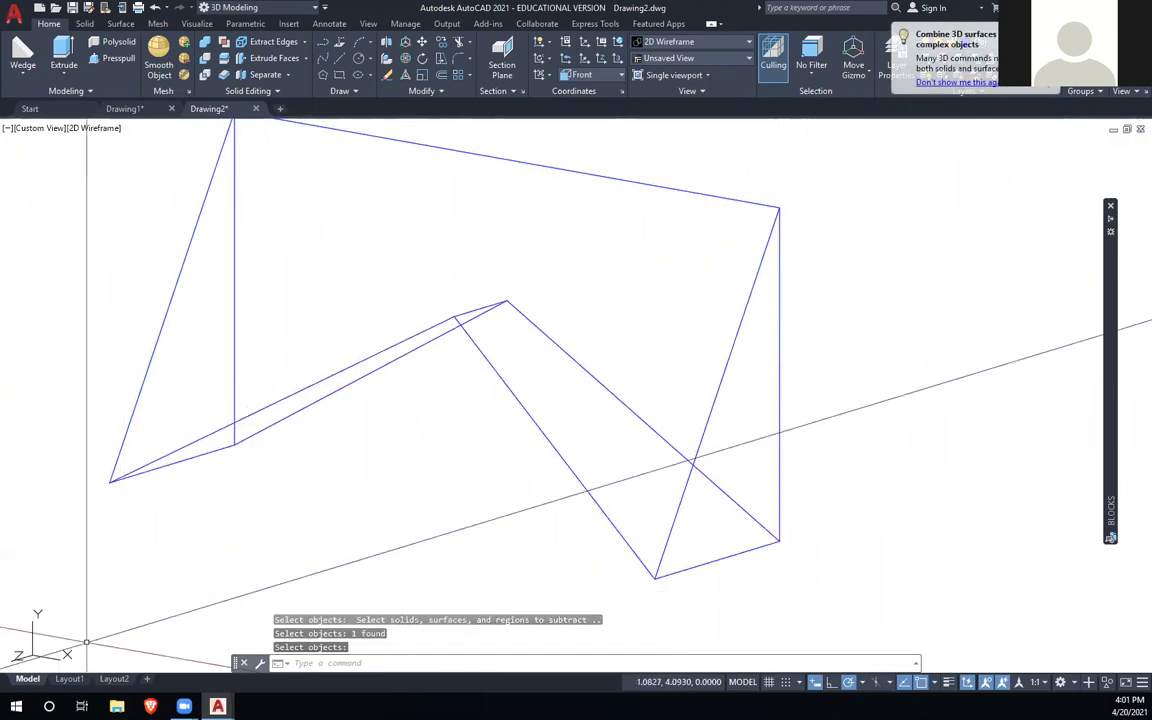
click(69, 678)
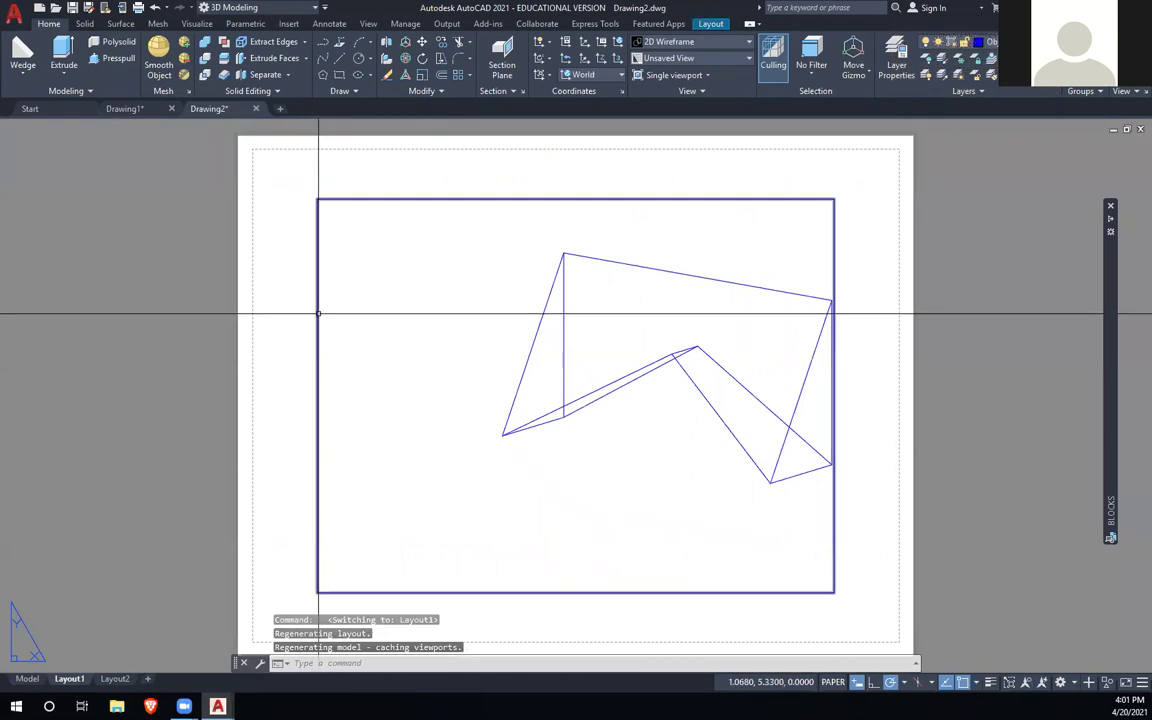
Step: Erase the layout viewport and start a base view from model space at scale 1
click(318, 313)
key(Delete)
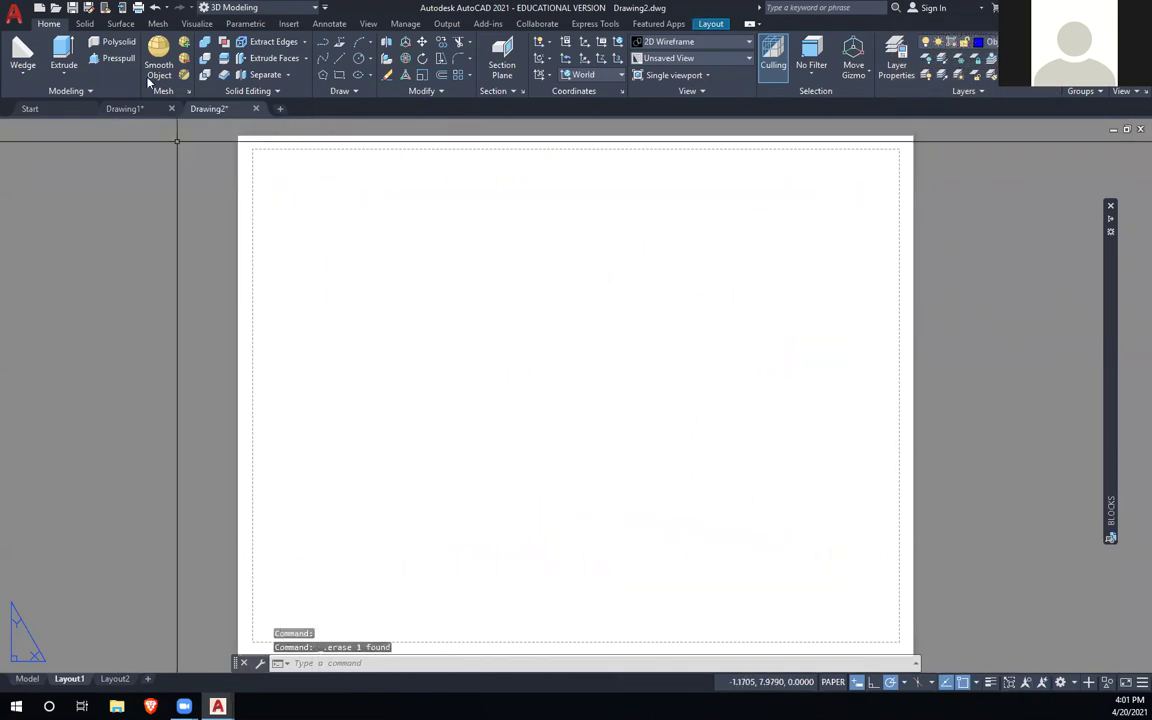
click(1088, 93)
click(1100, 103)
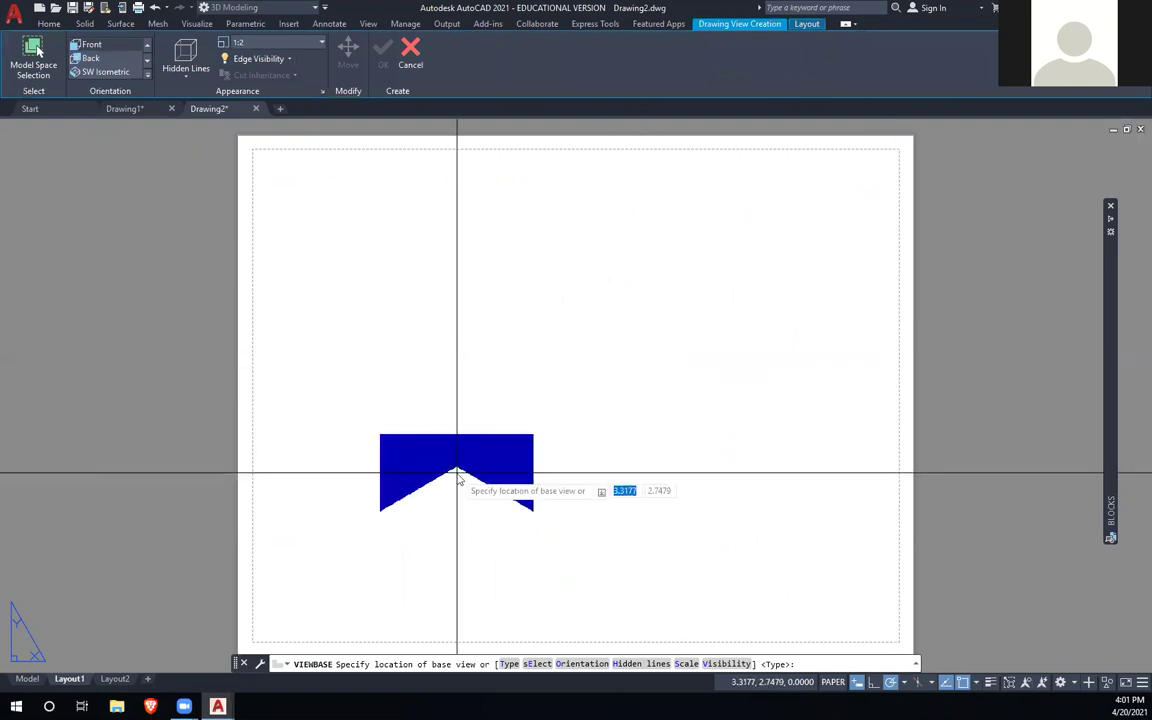
text(s)
key(Return)
text(1)
key(Return)
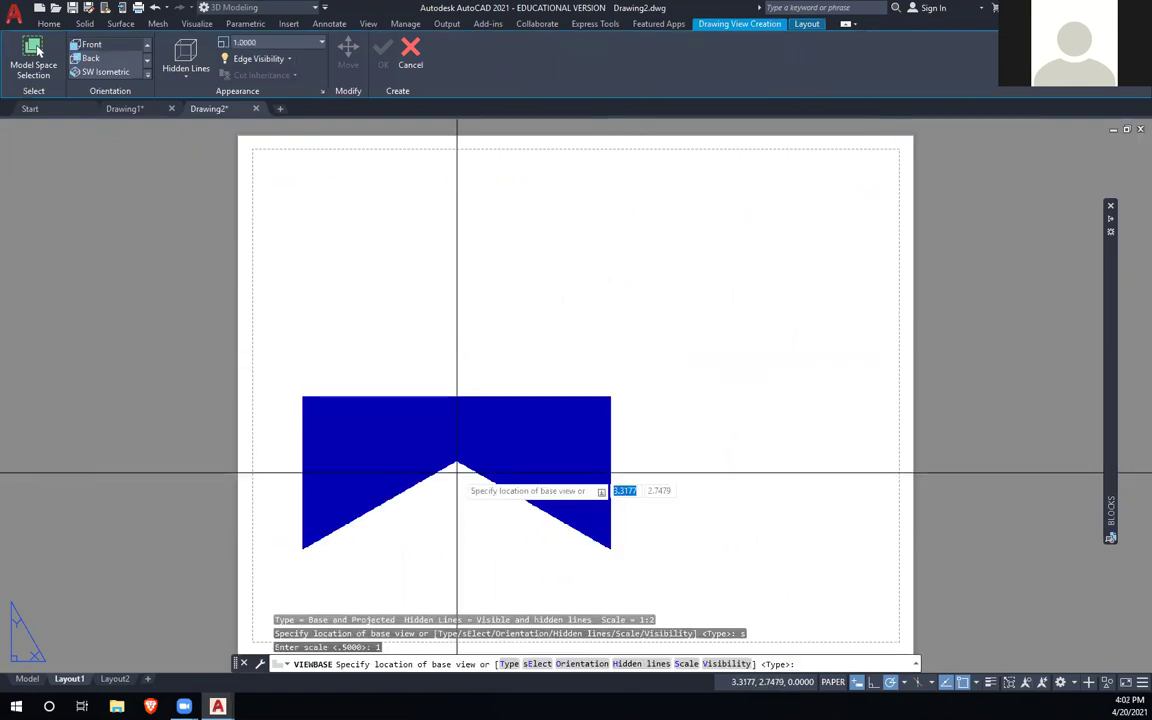
Step: Place the front base view, a projected right side view and an upper-right isometric
click(476, 472)
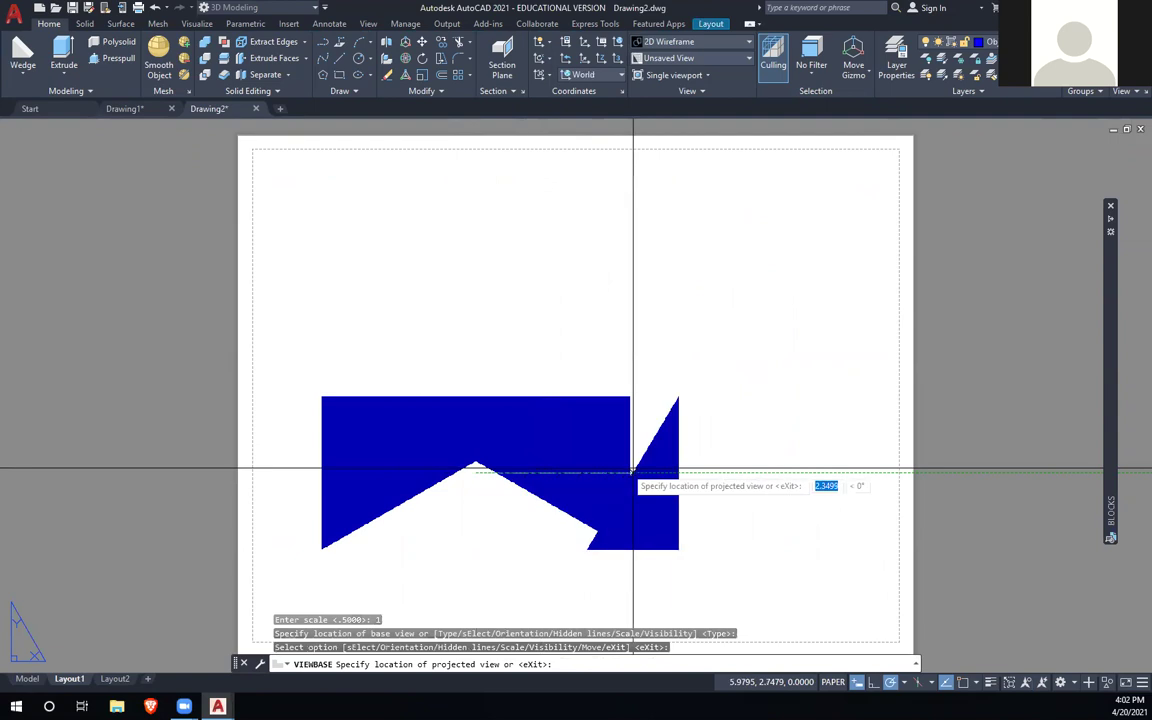
click(771, 465)
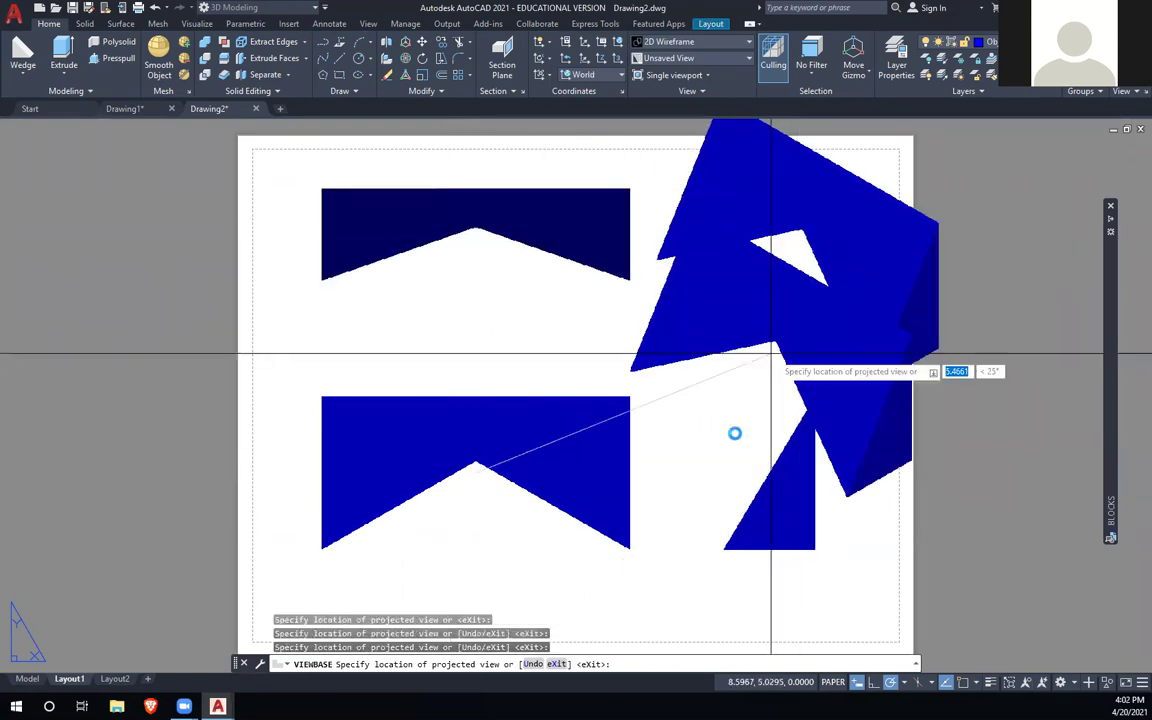
click(797, 245)
key(Return)
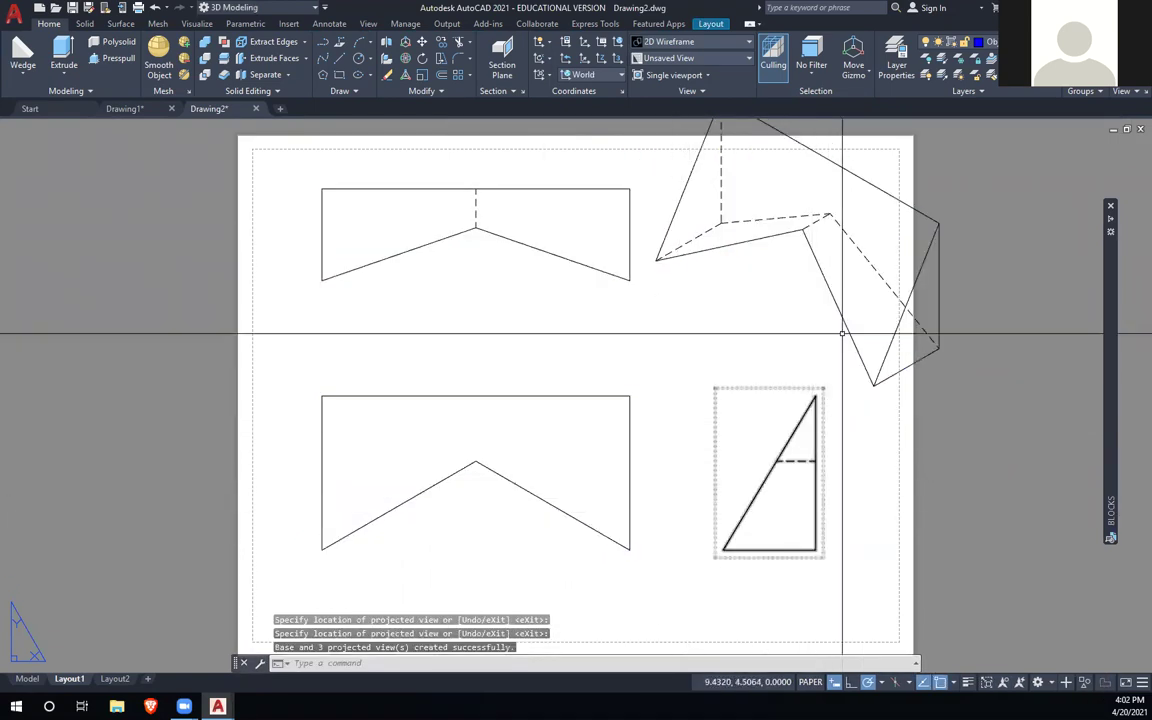
Step: Set the isometric drawing view's scale to 1:2
click(808, 240)
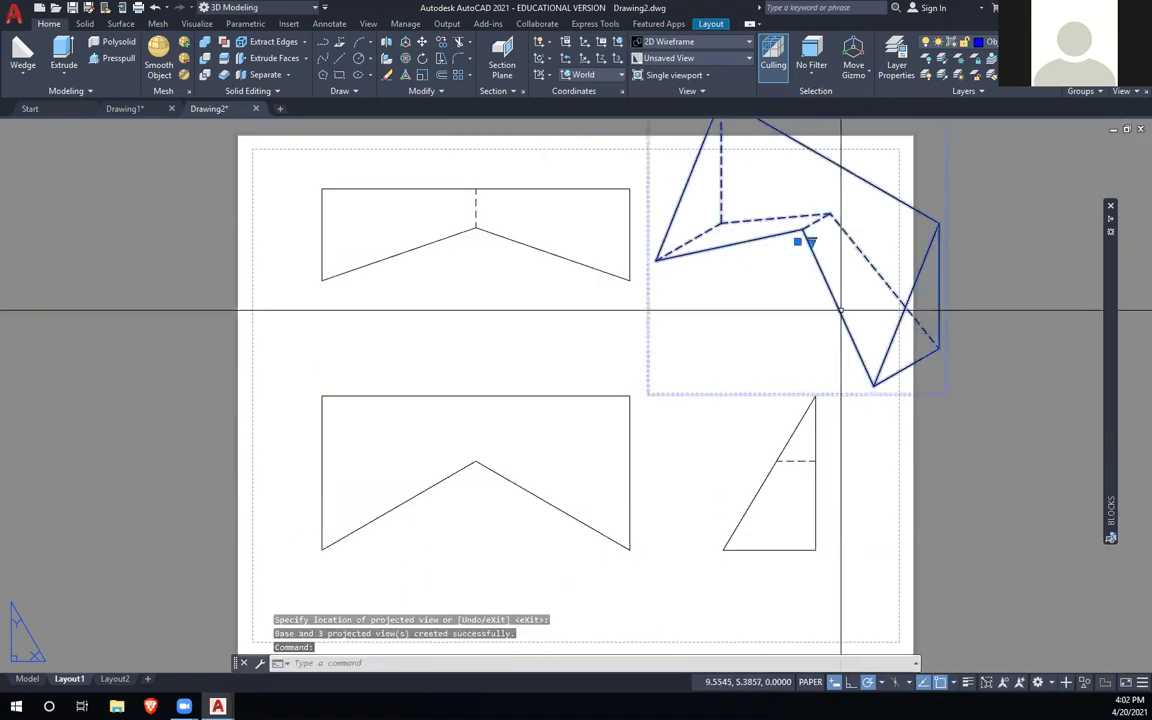
click(811, 243)
click(842, 217)
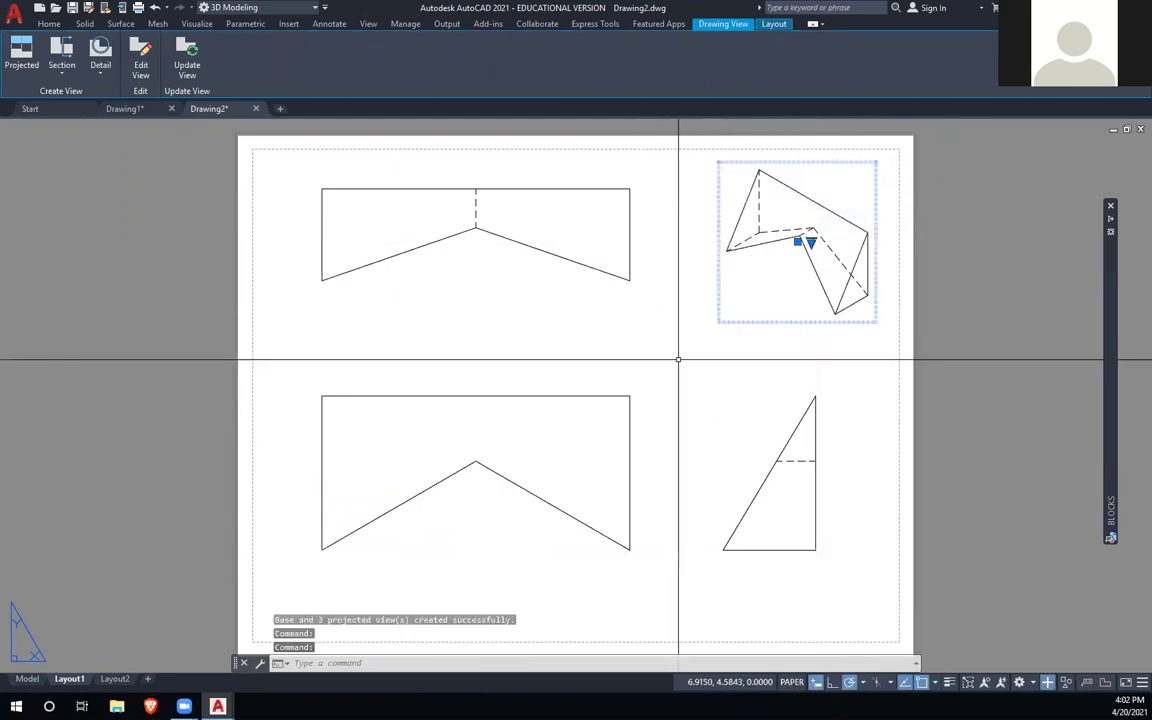
key(Escape)
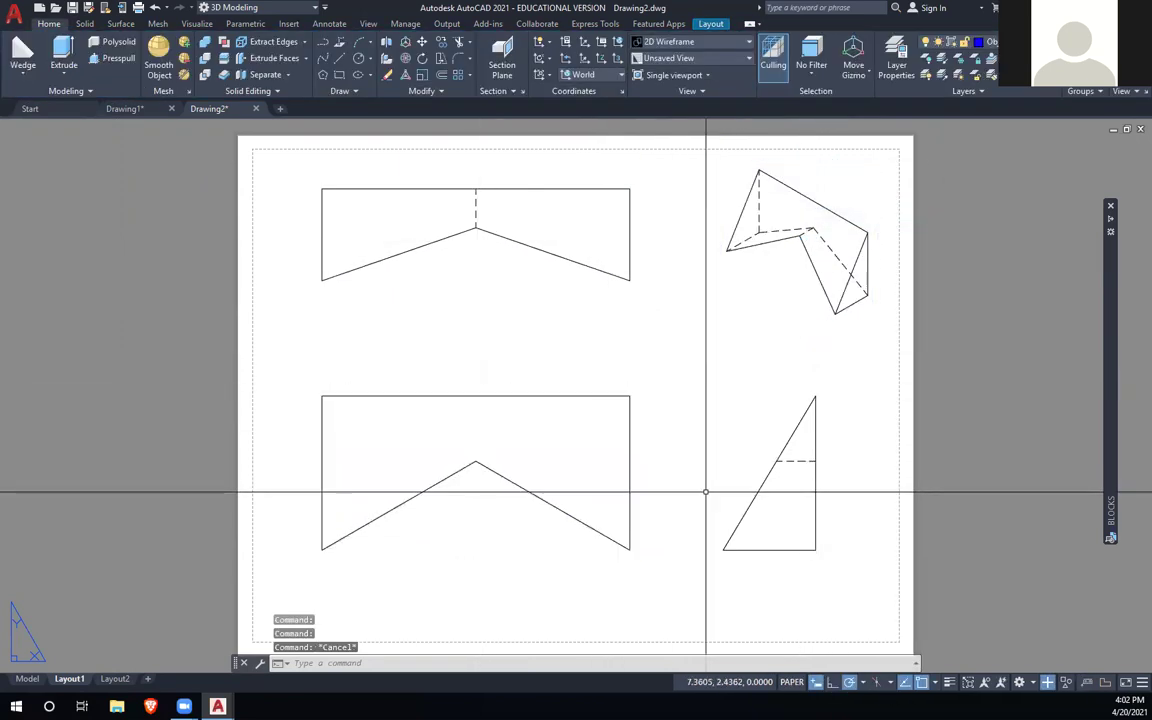
Step: Snap the side view against the front view's corner, then shift it 1.5 units right
click(760, 487)
text(m)
key(Return)
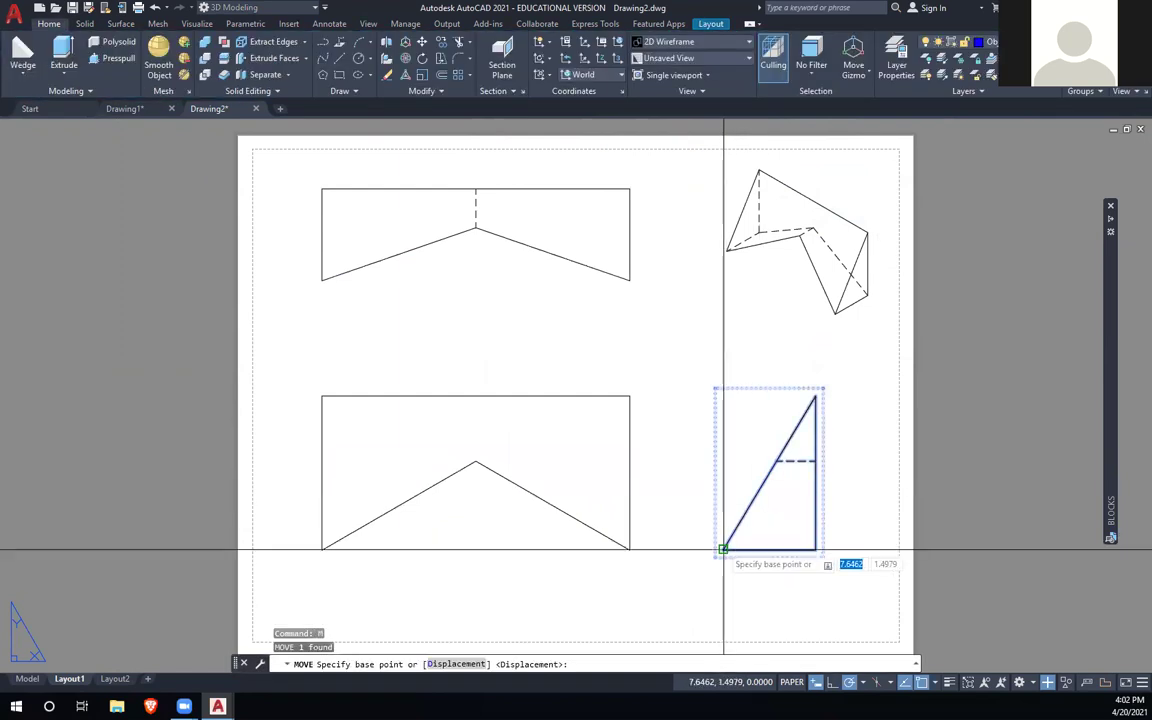
click(723, 549)
click(630, 549)
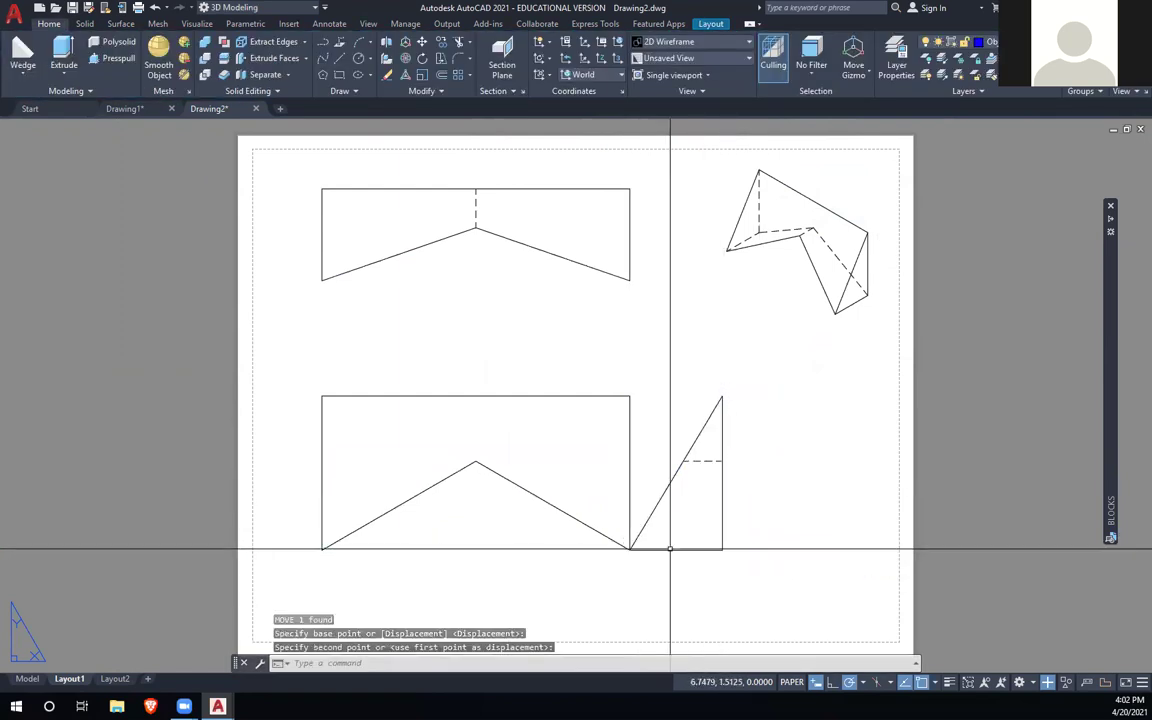
key(Return)
click(662, 585)
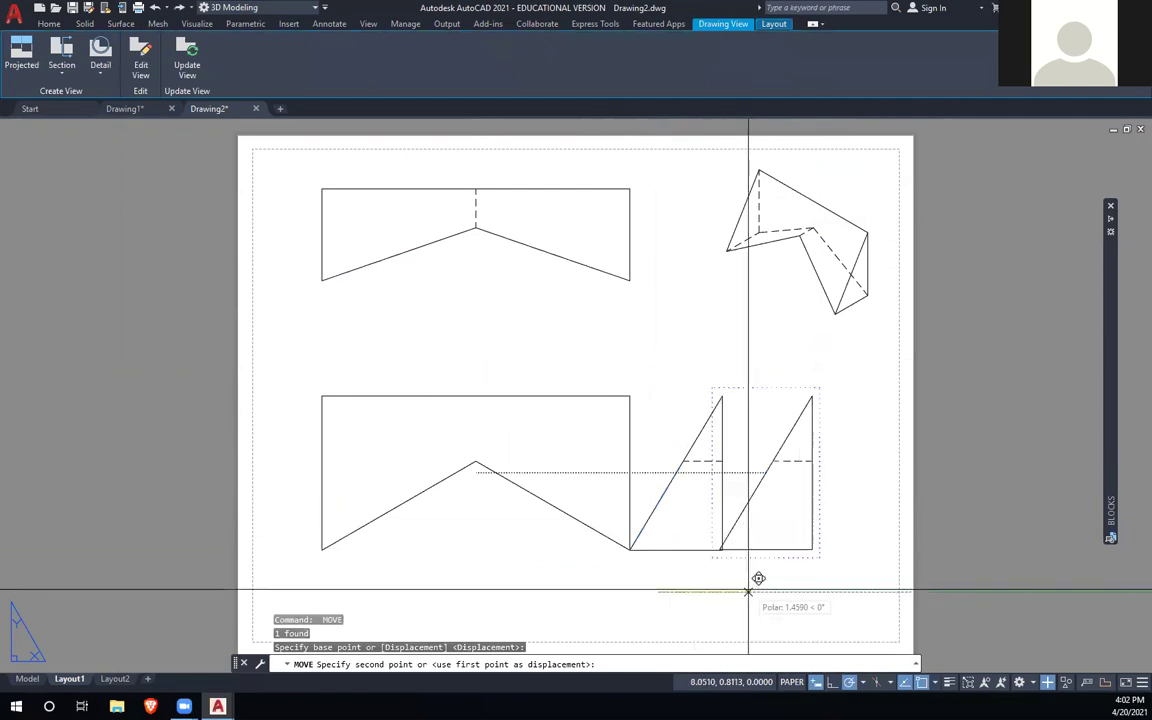
text(1.5)
key(Return)
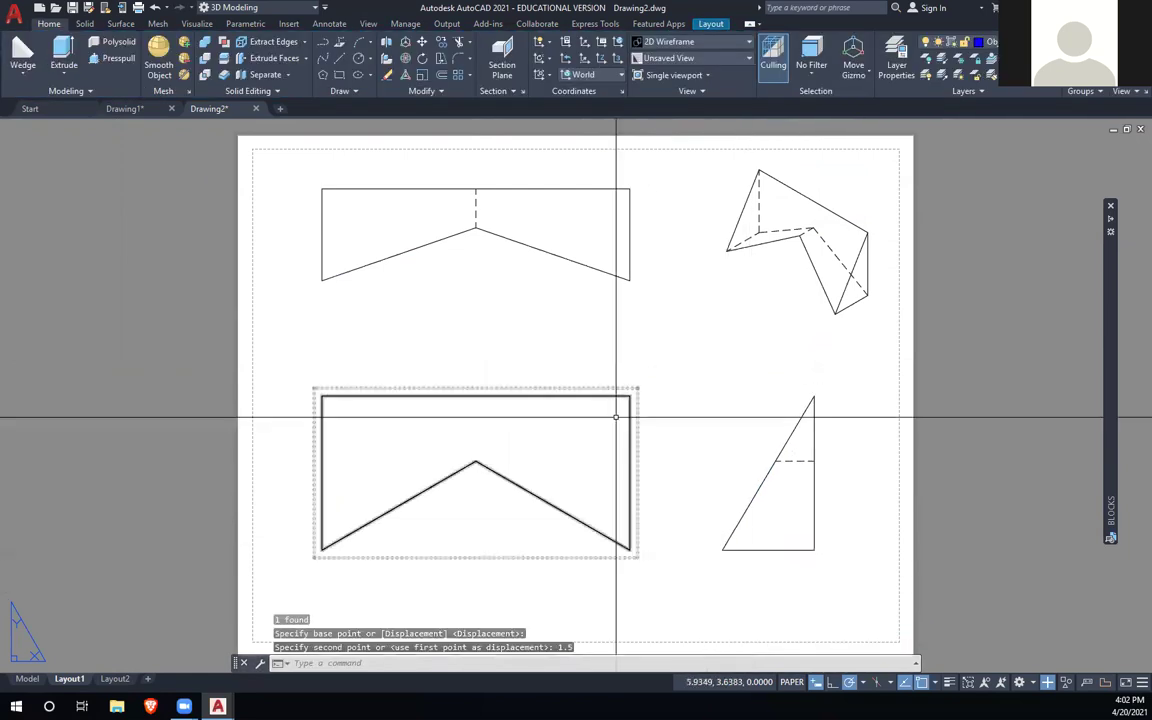
Step: Snap the top view onto the front view's top edge, then raise it 1.5 units
click(589, 268)
text(B)
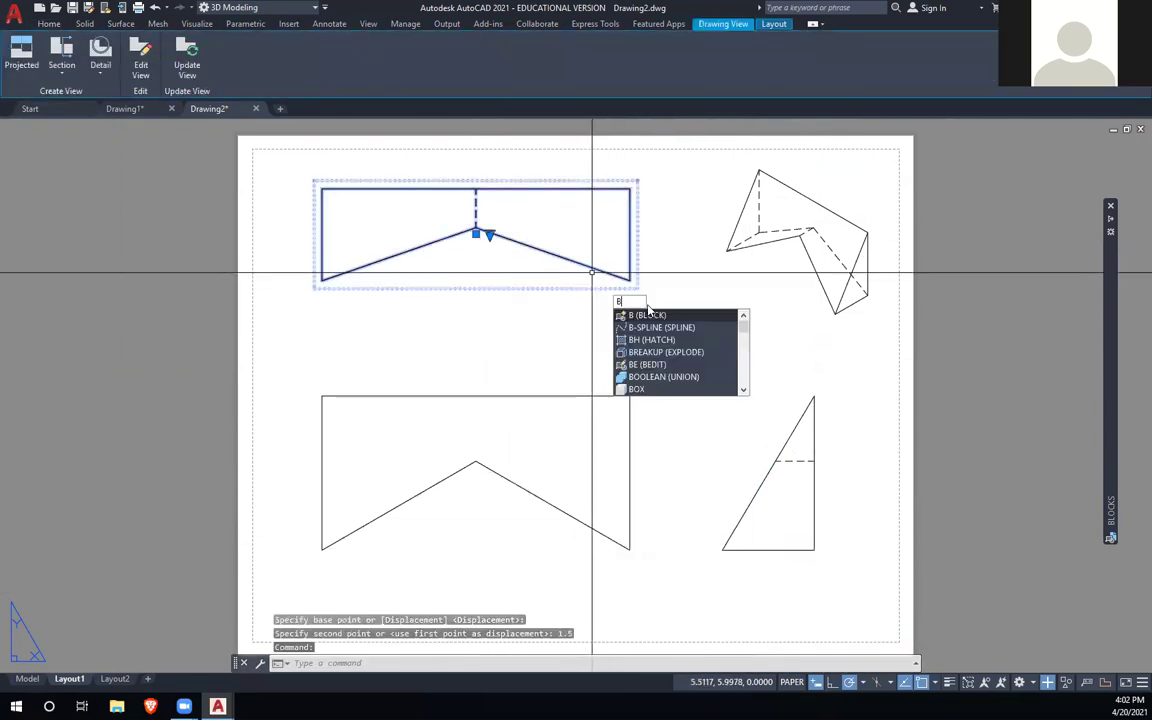
key(BackSpace)
text(m)
key(Return)
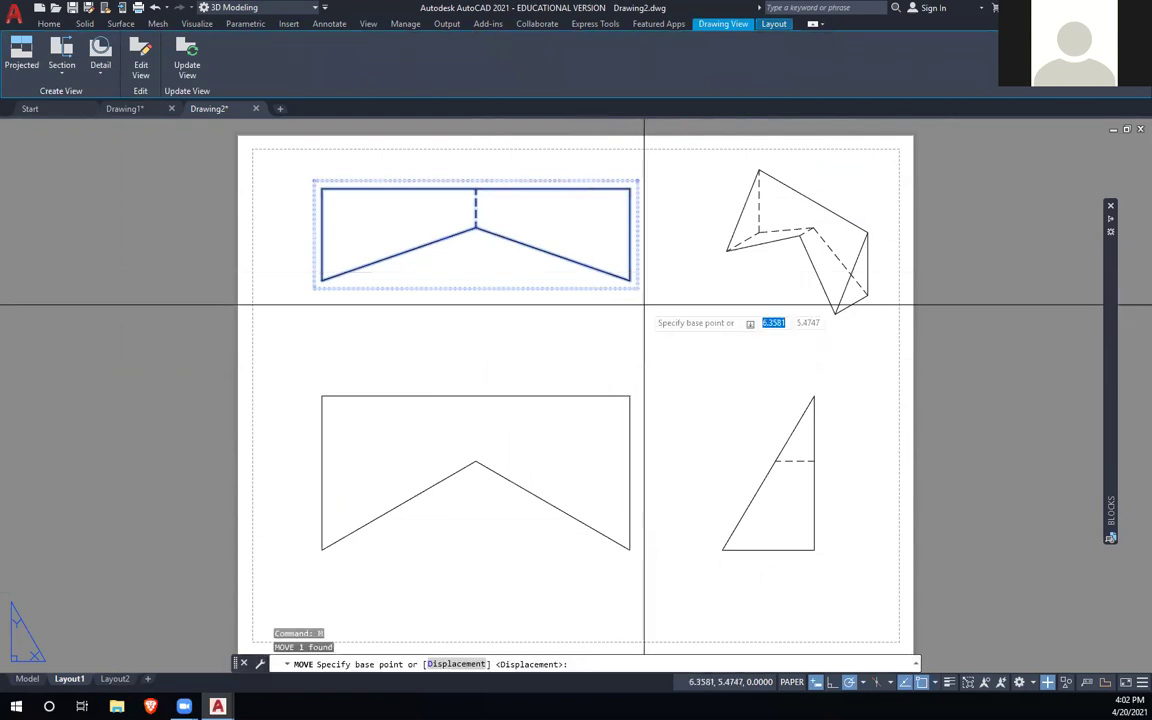
click(630, 280)
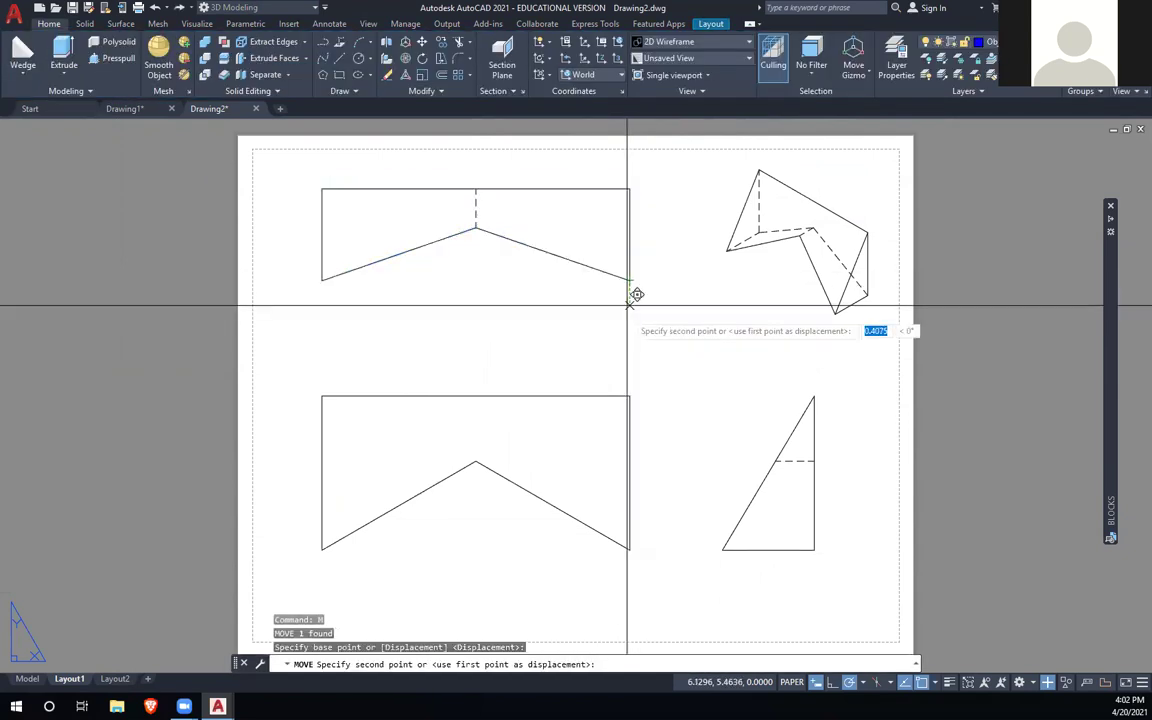
click(630, 394)
click(629, 378)
text(m)
key(Return)
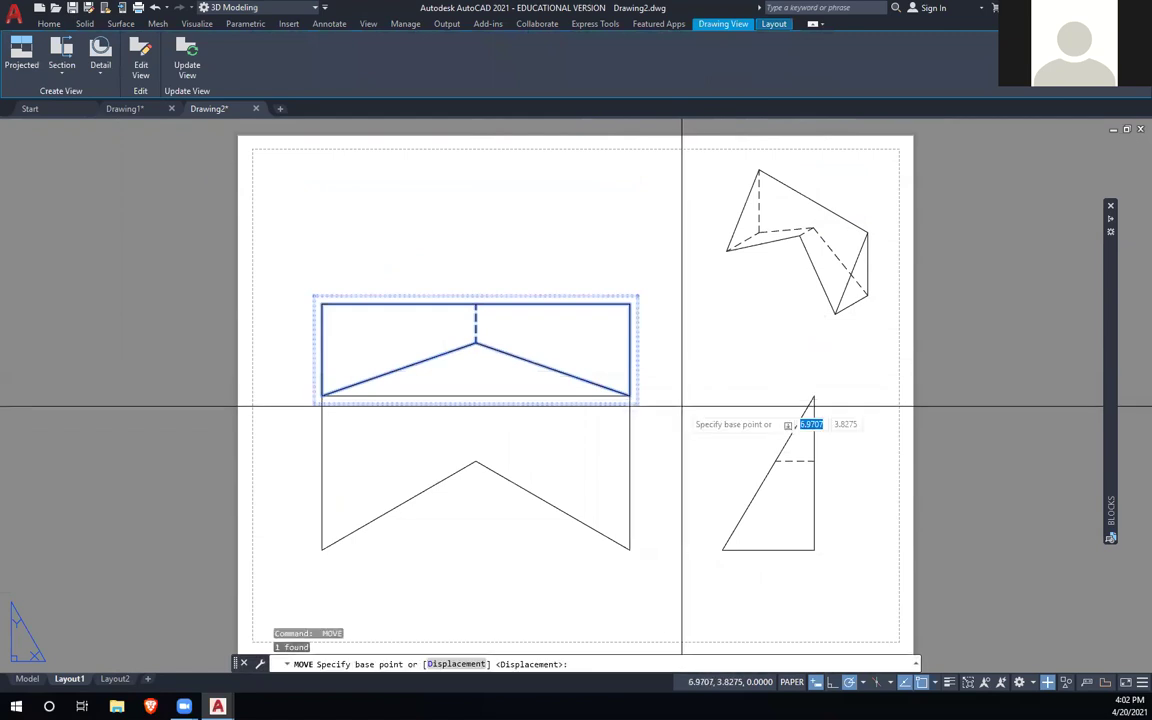
click(685, 394)
text(1.5)
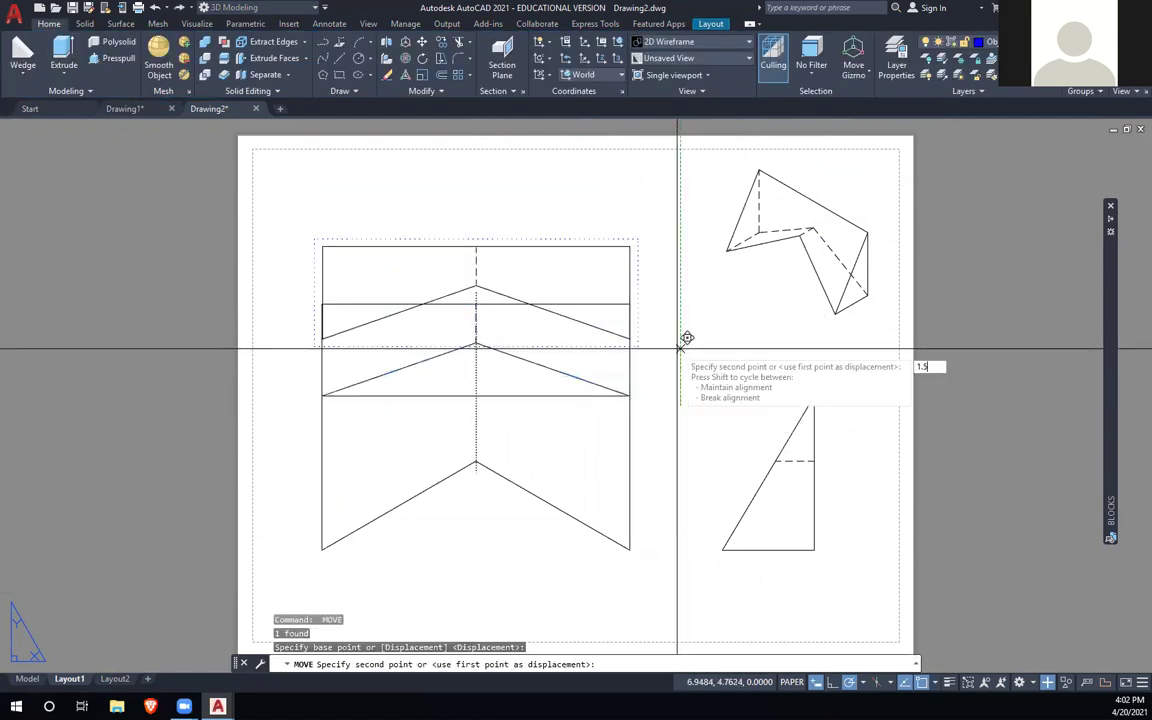
key(Return)
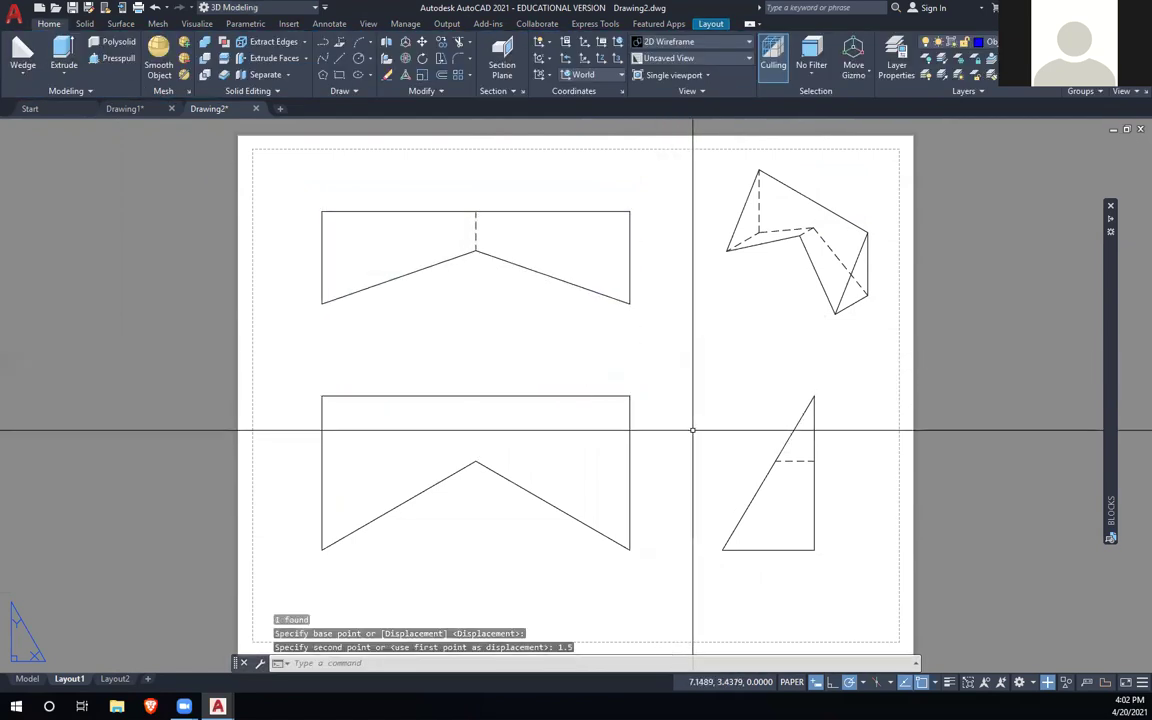
Step: Insert the BORDER title block at the sheet's lower-left corner
mouse_move(1108, 325)
click(921, 260)
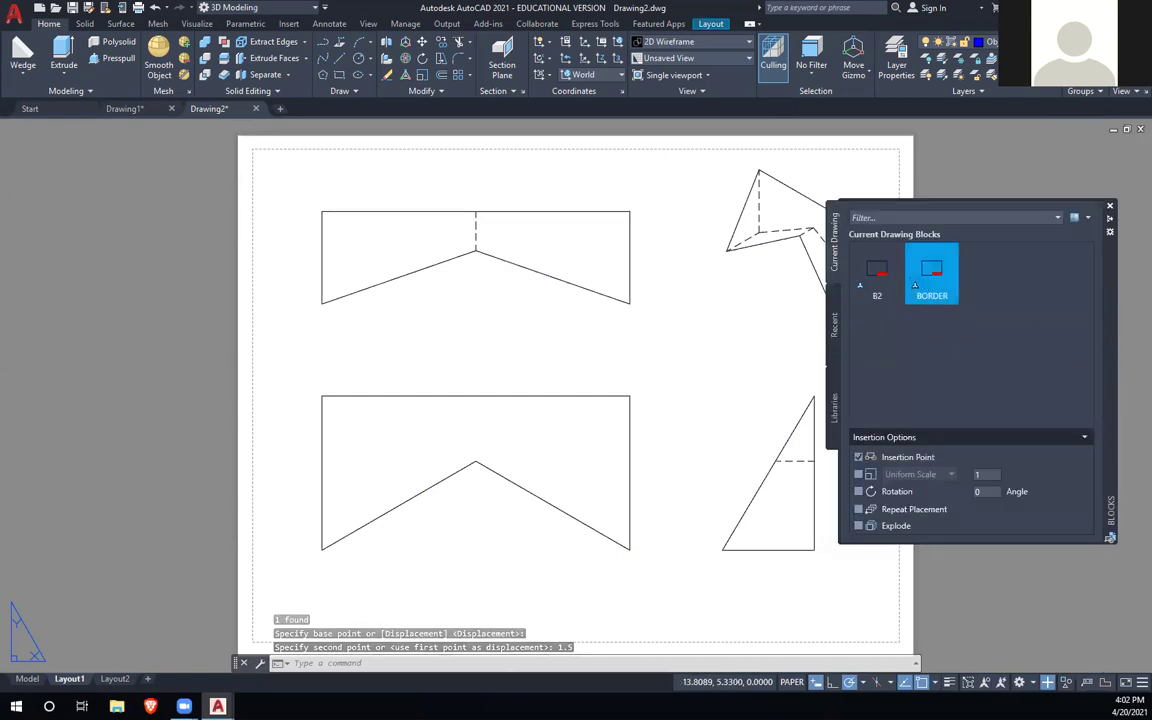
middle_drag(312, 632, 337, 604)
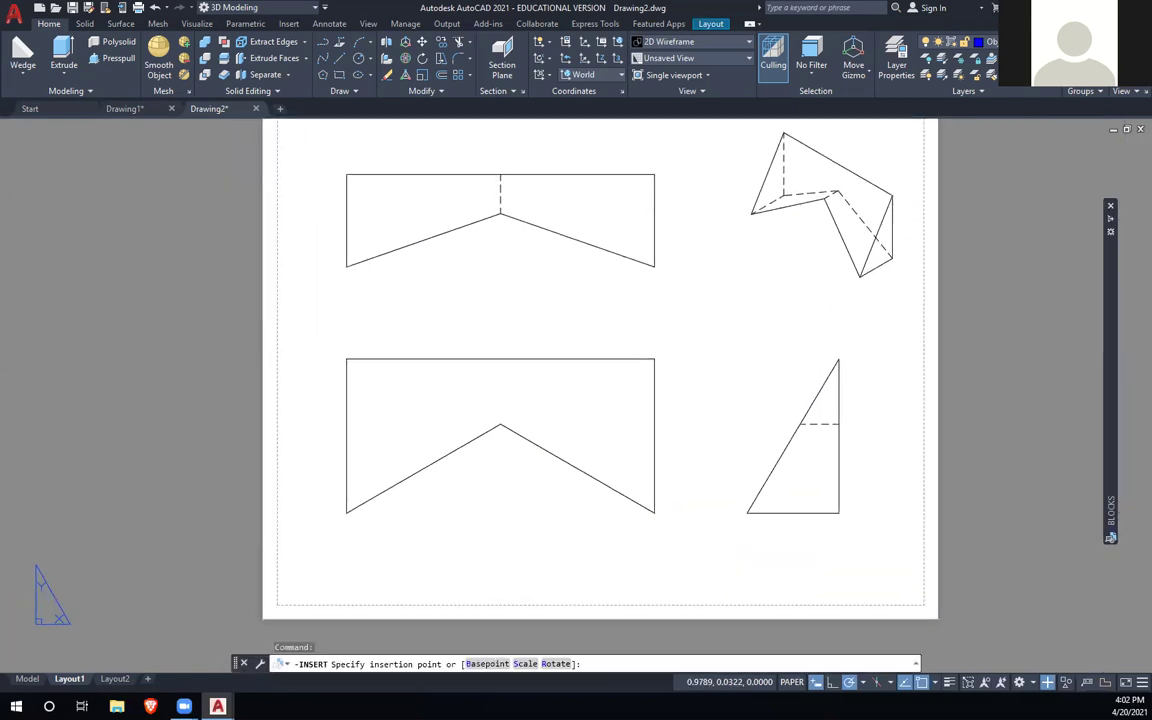
click(281, 601)
scroll(580, 580, down, 3)
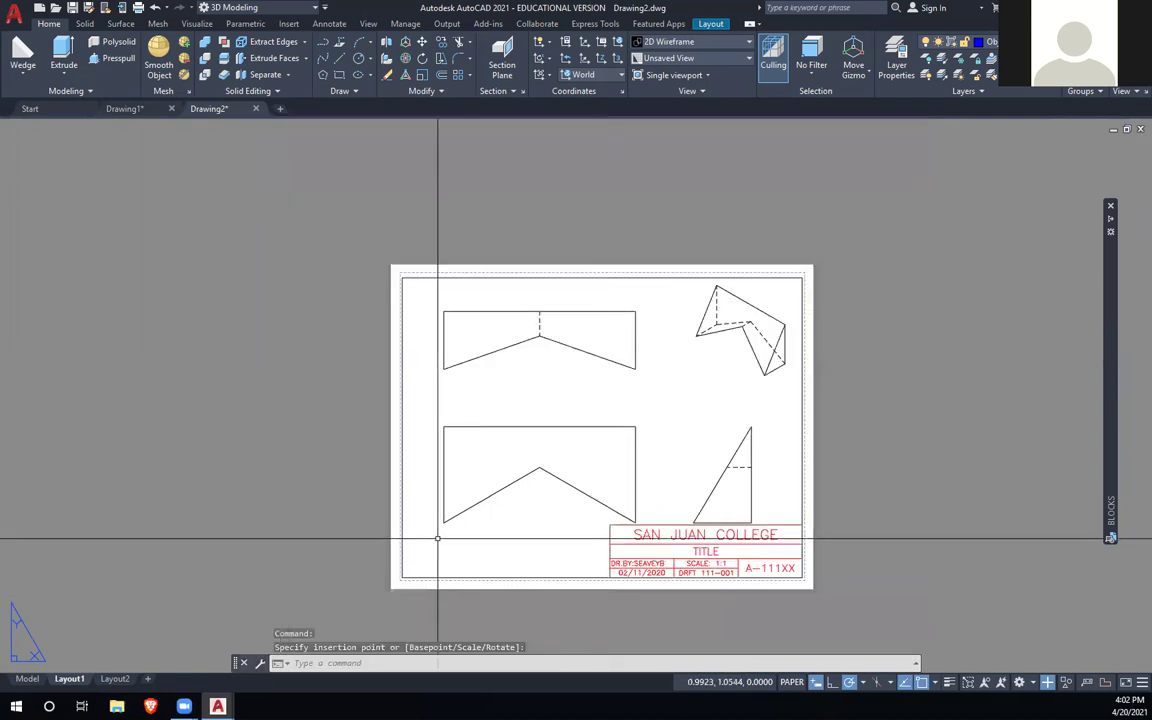
middle_drag(510, 528, 424, 522)
Step: Drag the side, front and top views together to sit inside the border
click(634, 468)
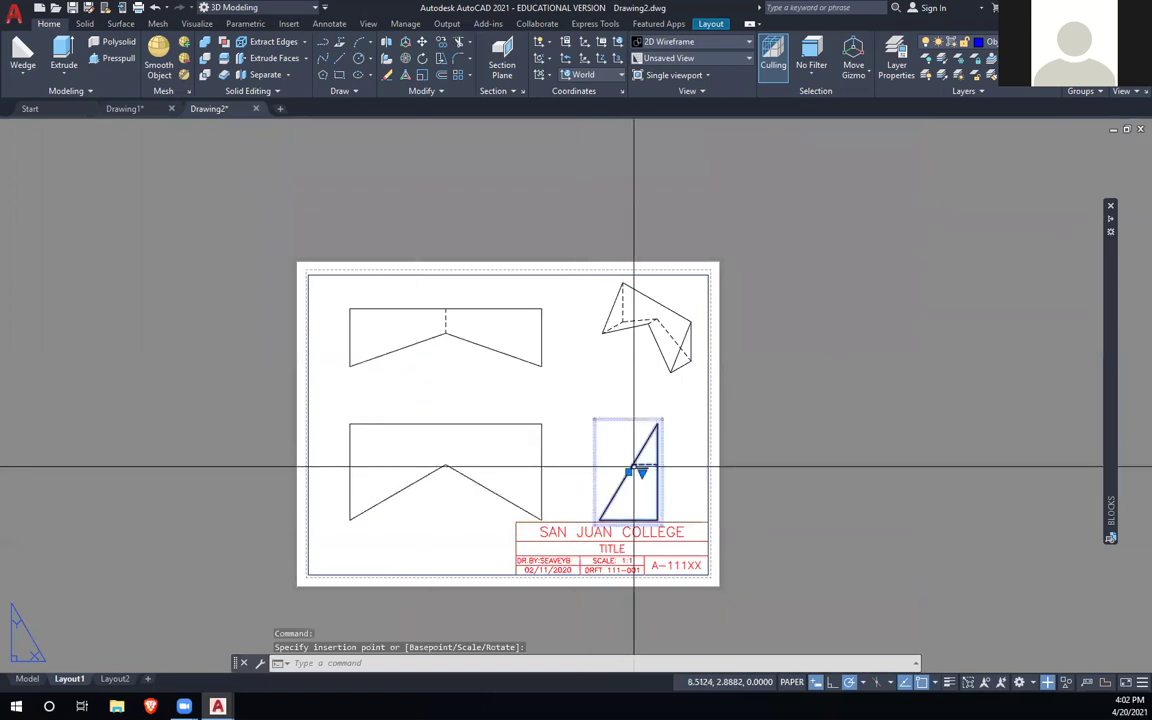
click(545, 445)
click(535, 365)
drag(535, 365, 540, 349)
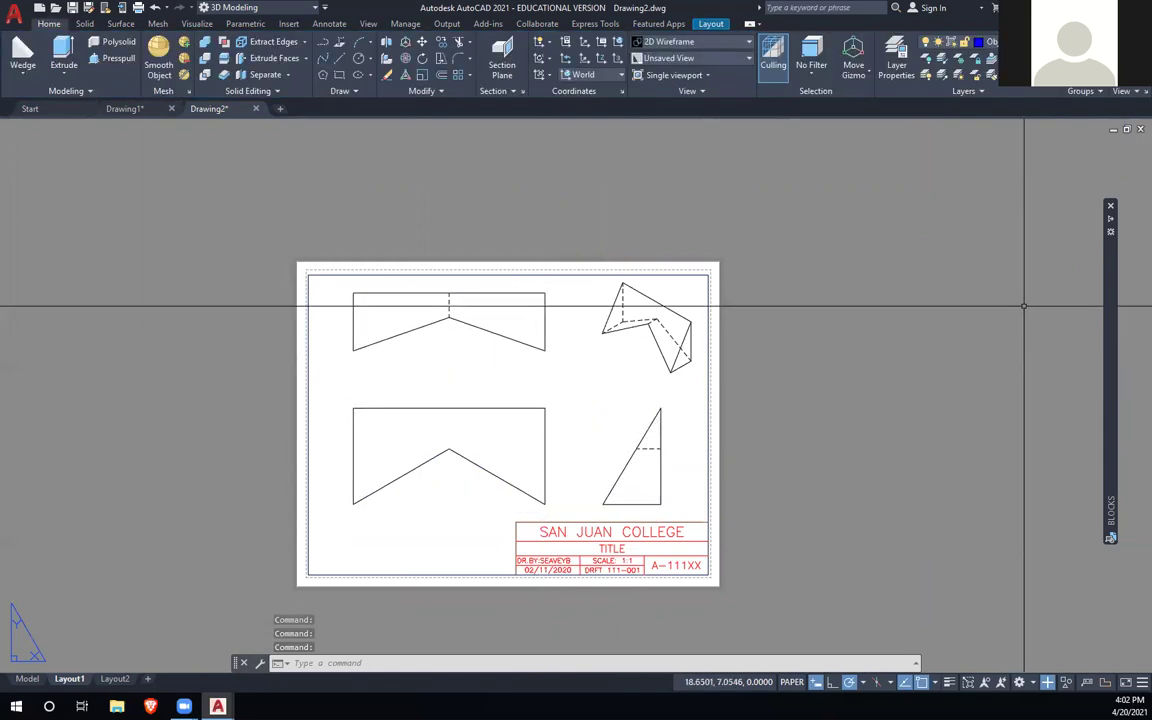
click(617, 319)
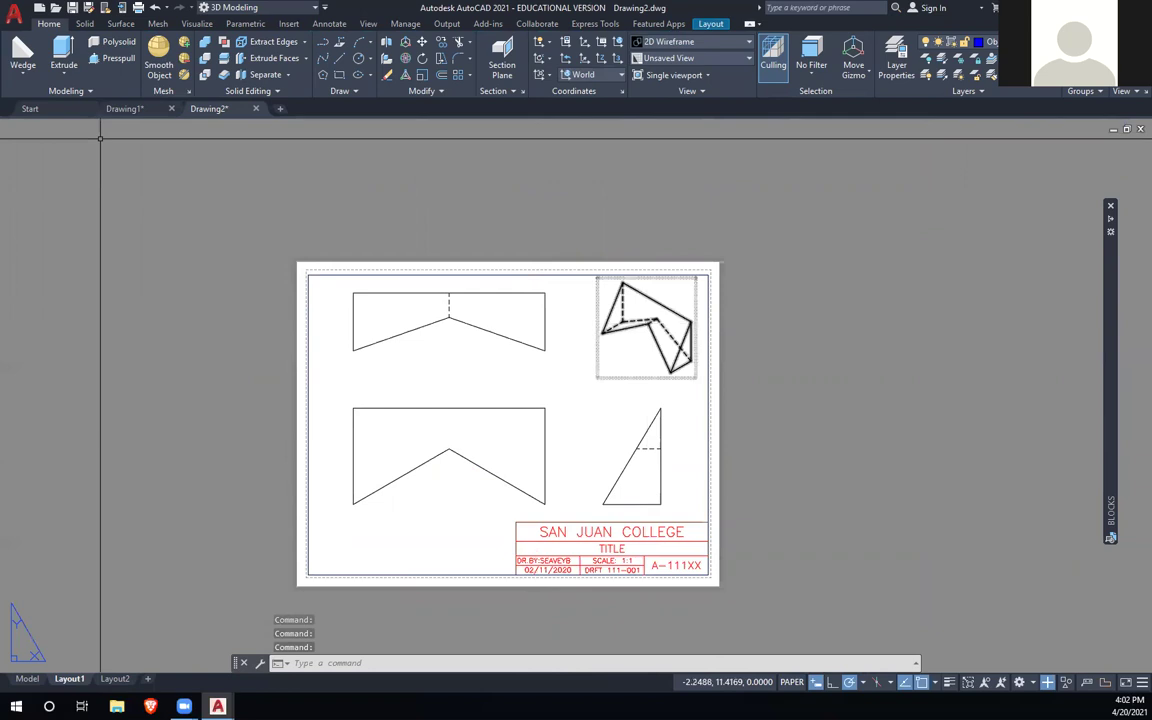
key(Escape)
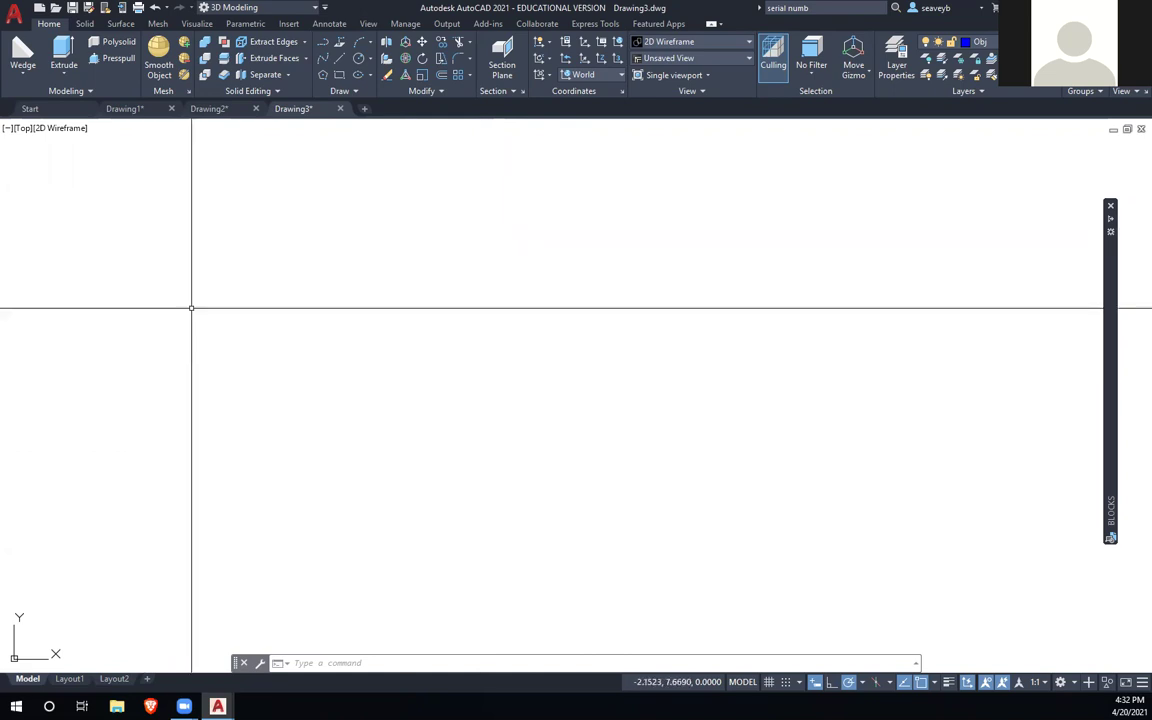
Step: Switch Drawing3 to the Front view and start a polyline with PL
click(23, 128)
click(95, 224)
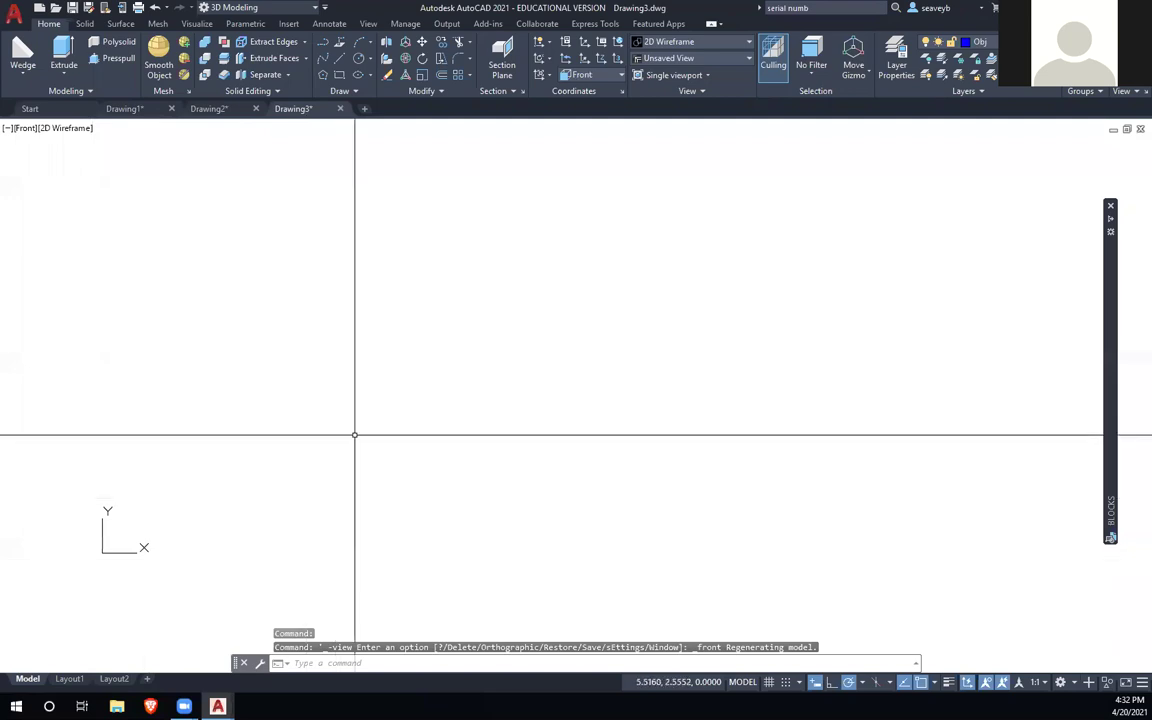
text(pl)
key(Return)
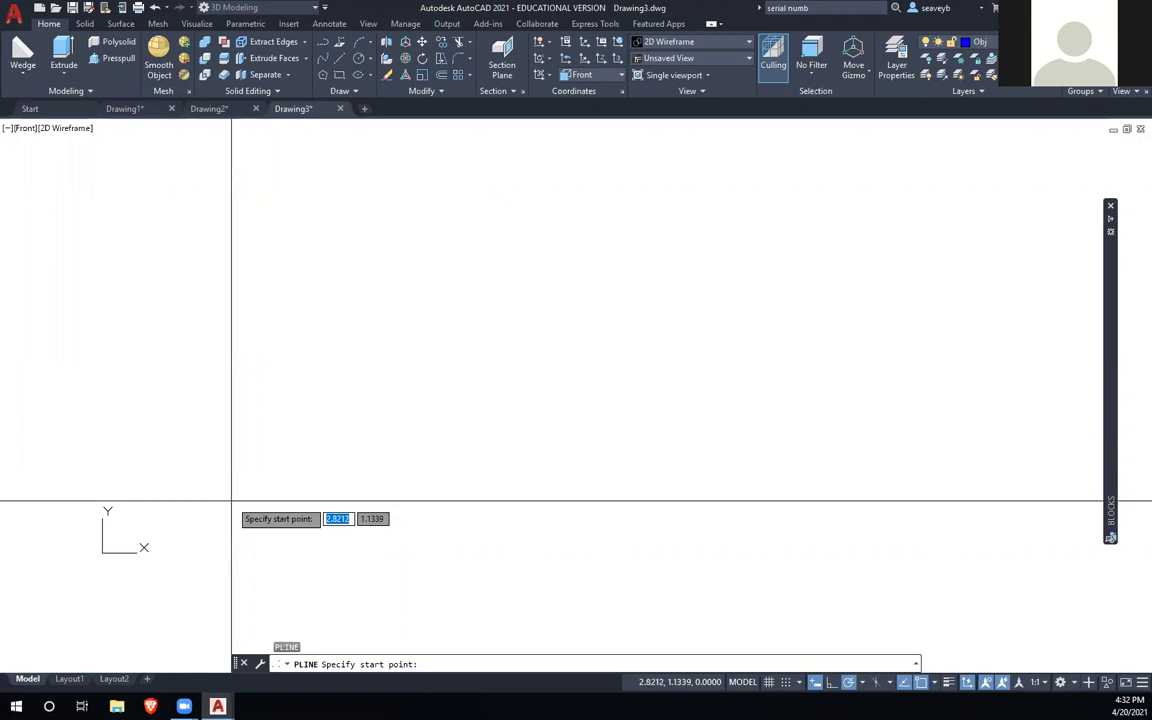
Step: Draw a closed triangle with a 4-unit base and its apex at @-2,2.5
click(232, 445)
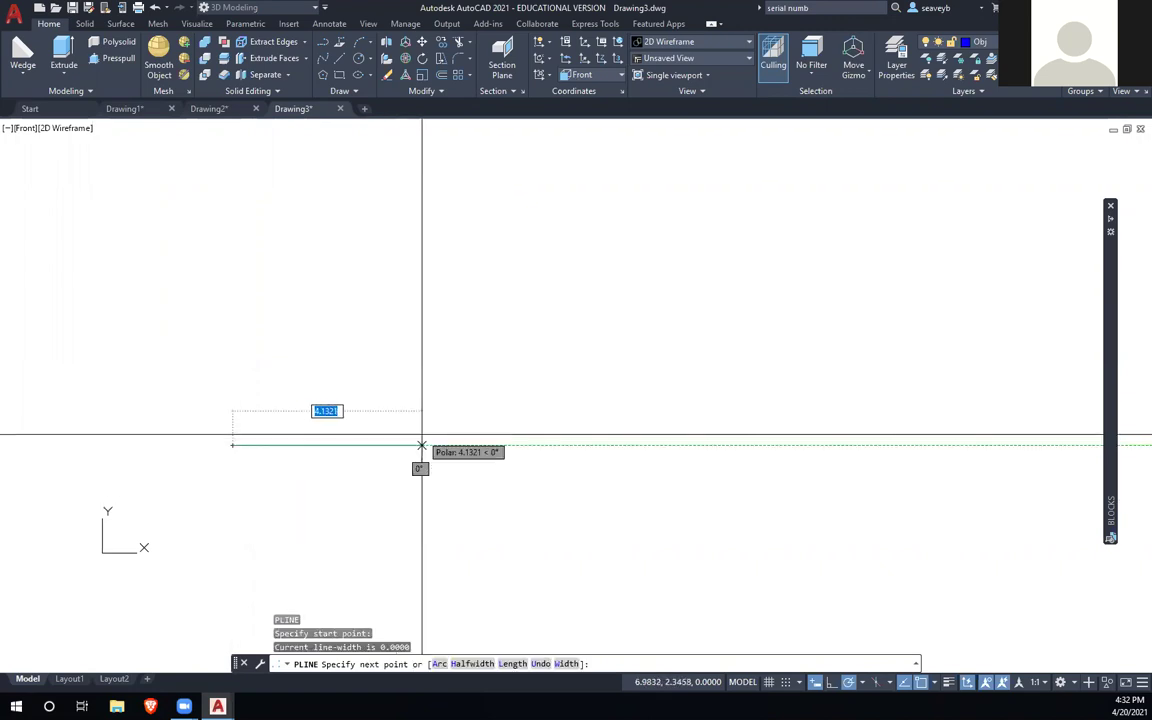
text(4)
key(Return)
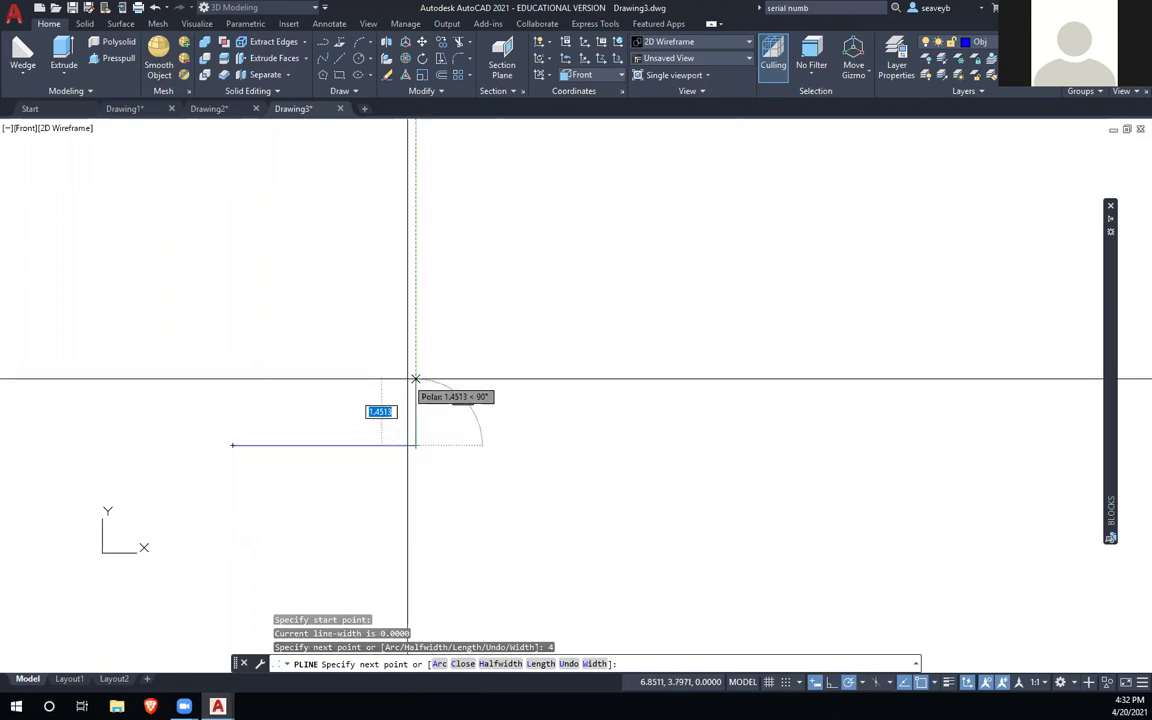
text(-2)
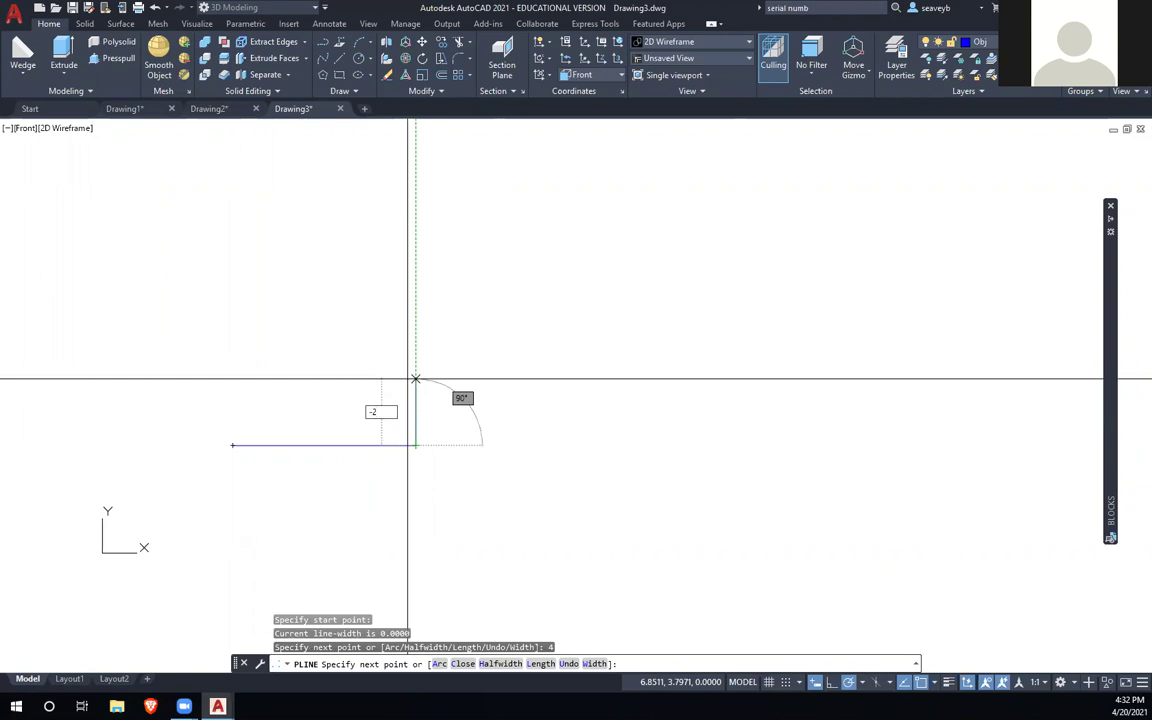
text(,)
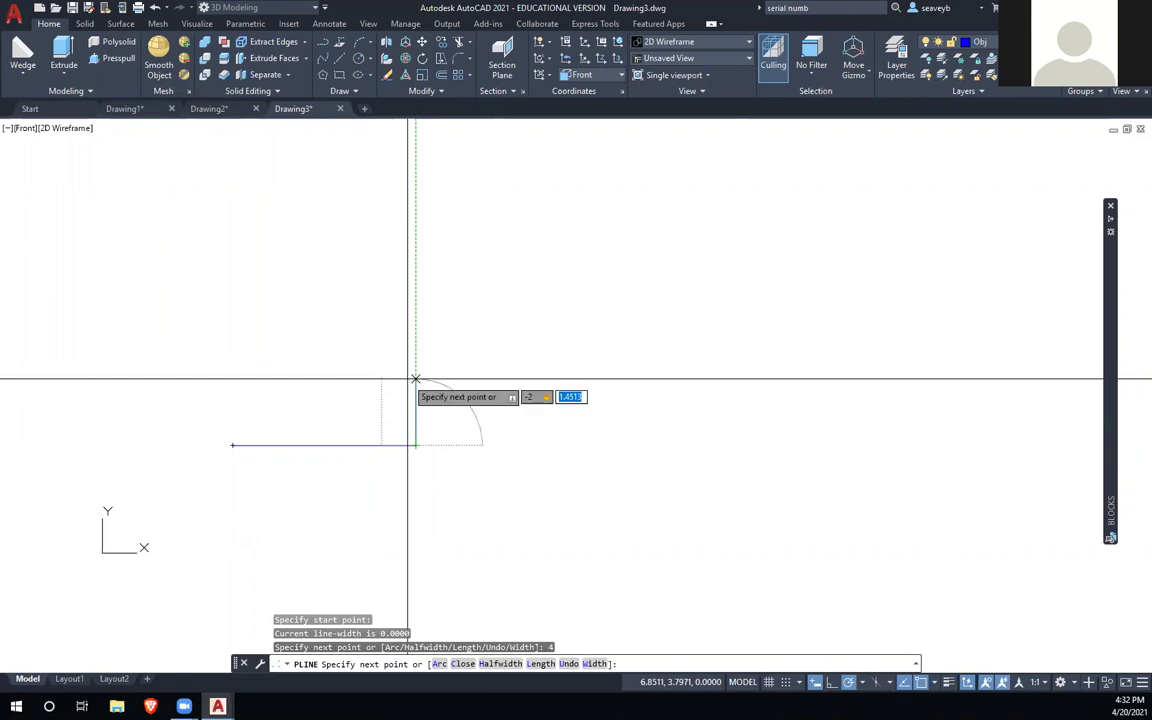
text(2.5)
key(Return)
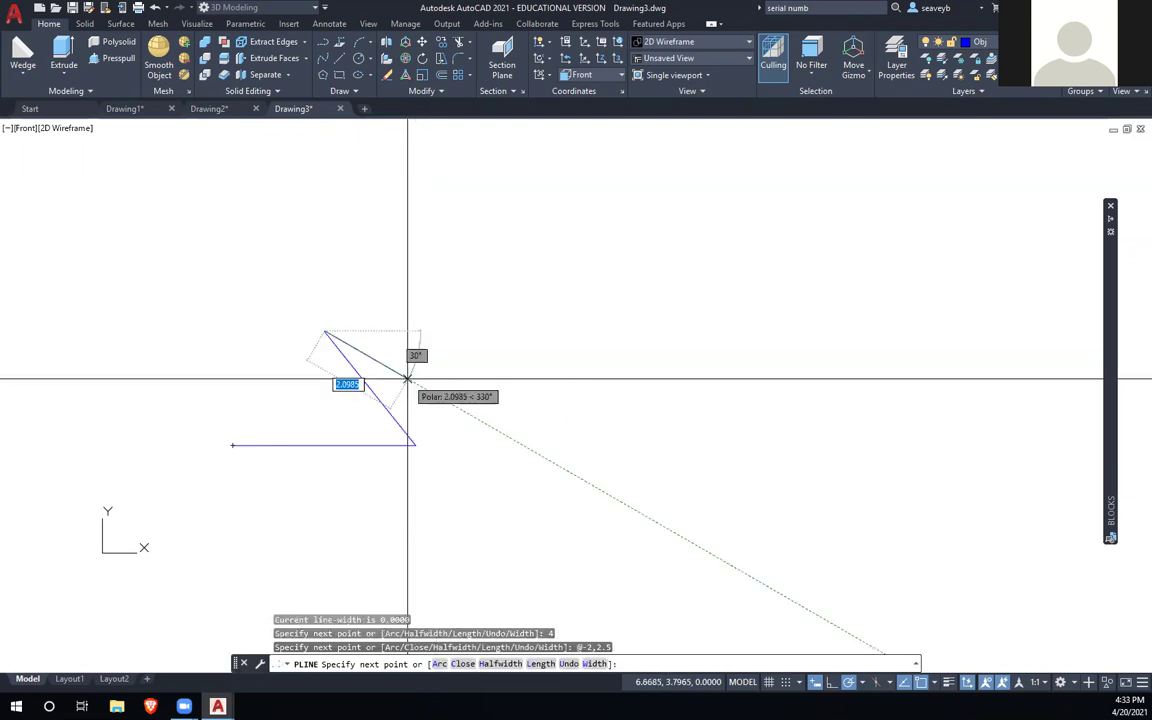
text(c)
key(Return)
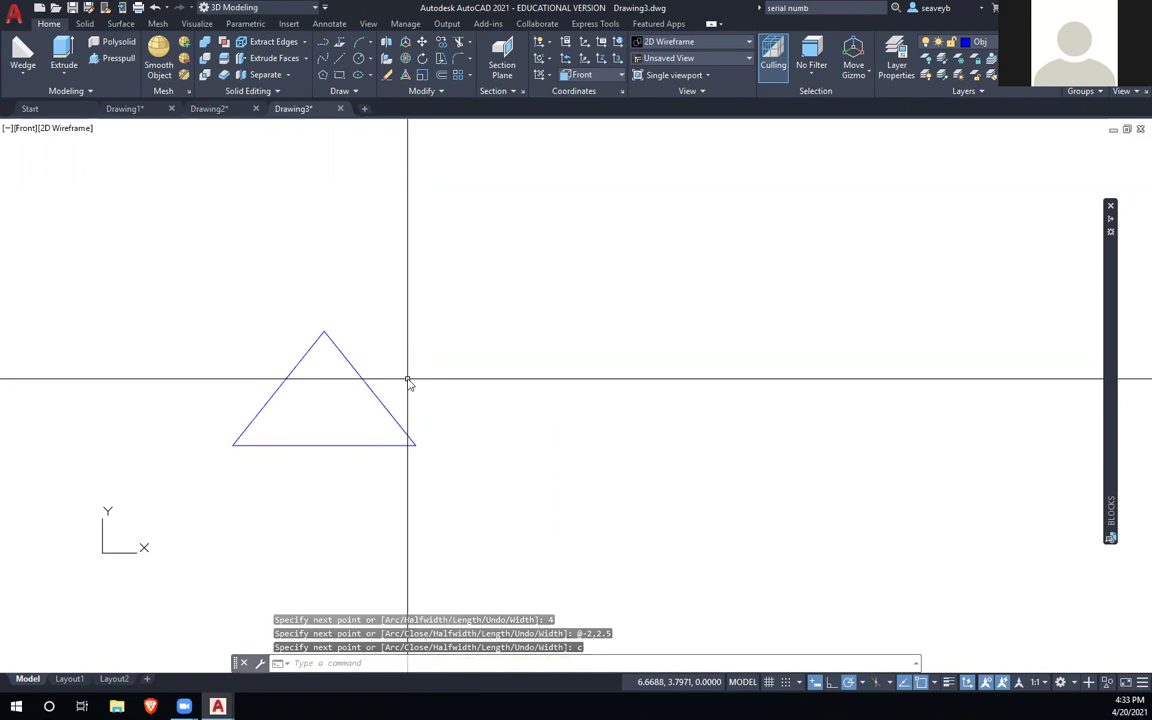
click(30, 133)
Step: In the Right view, start a polyline at the line's bottom end with a 1.5 edge
click(70, 208)
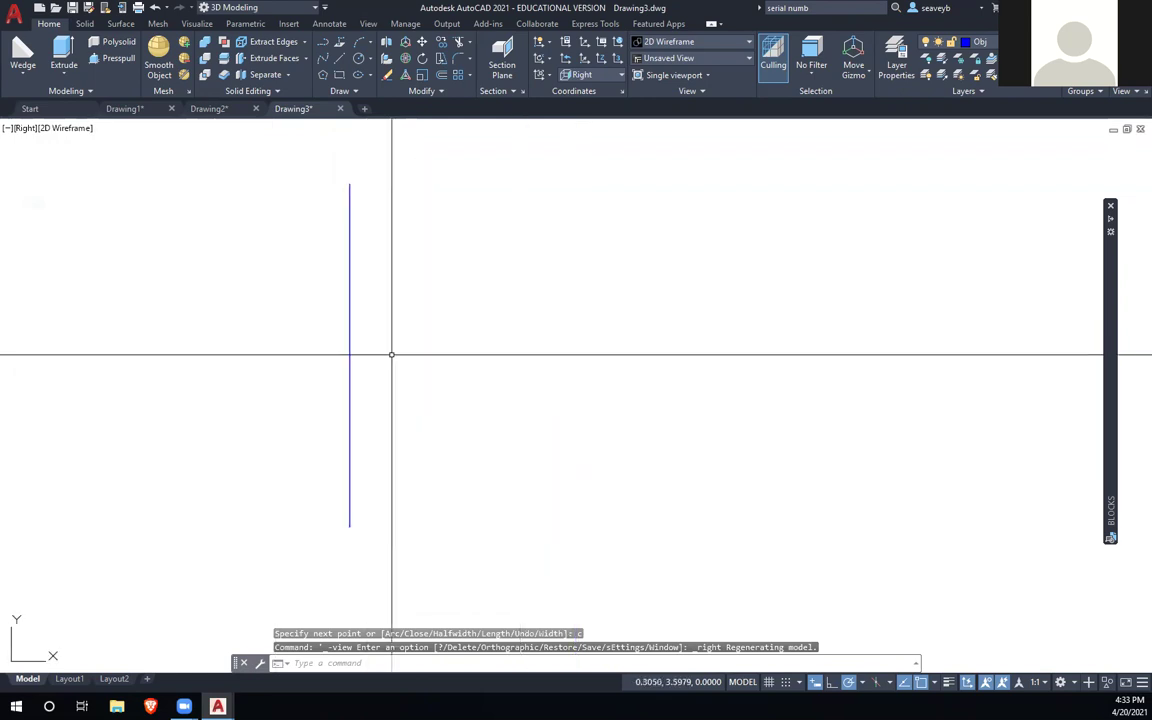
text(pl)
key(Return)
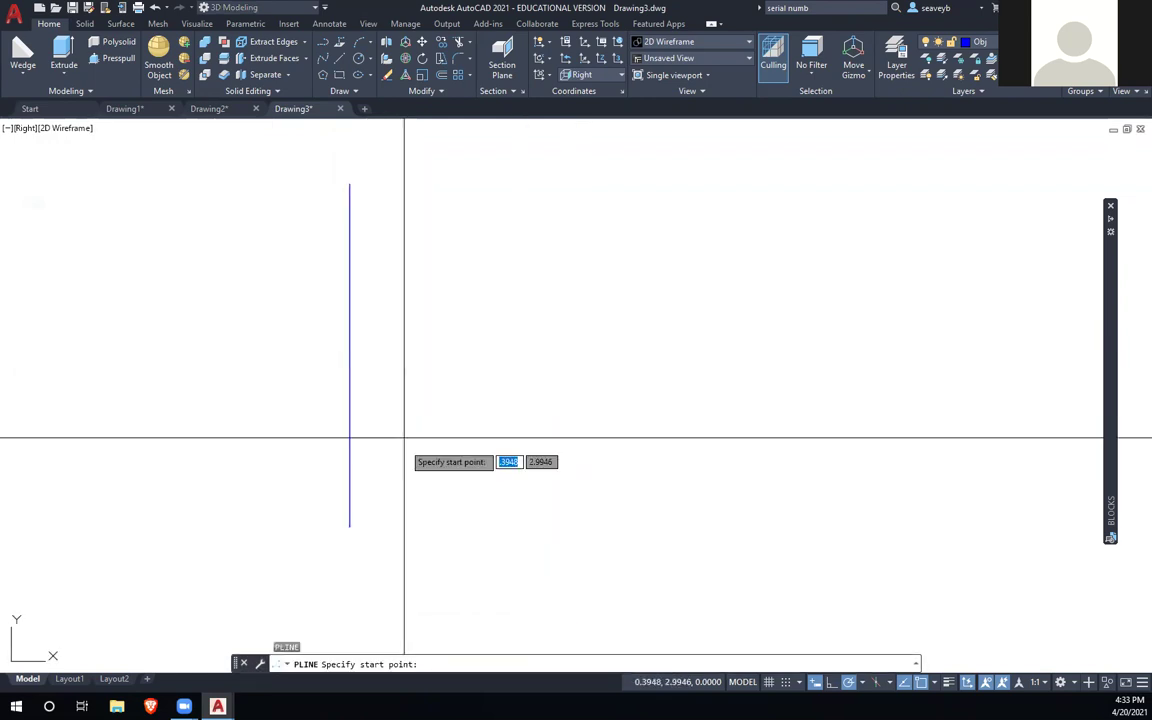
click(349, 525)
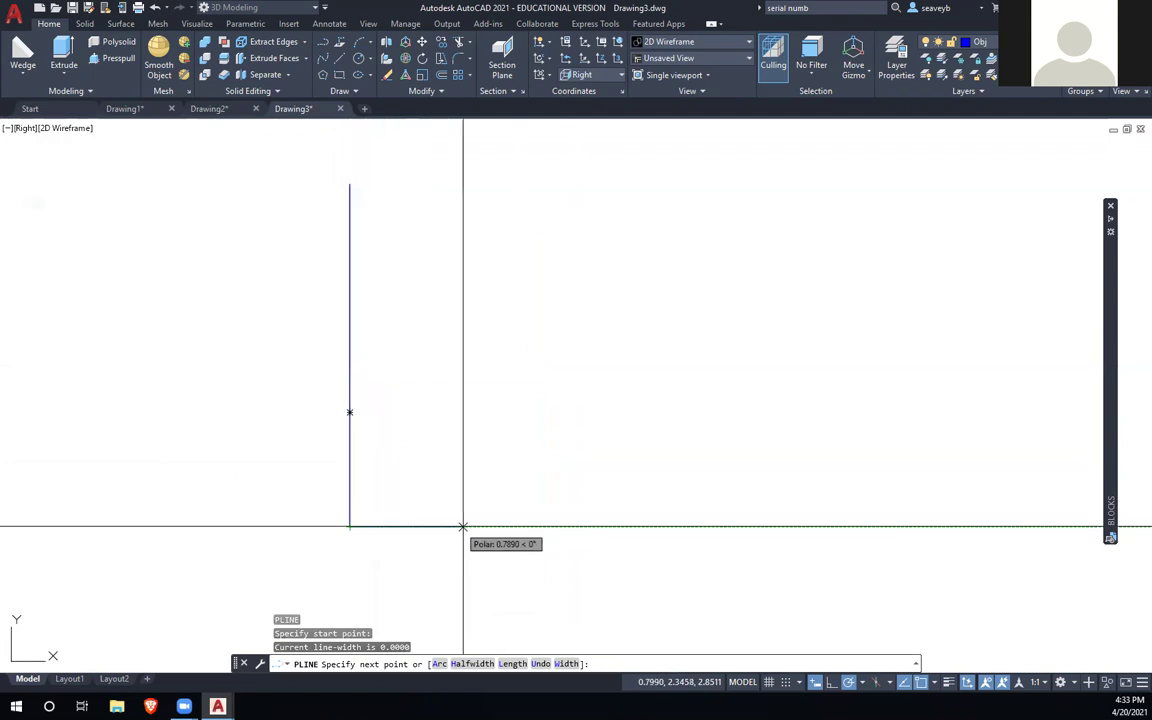
text(1.5)
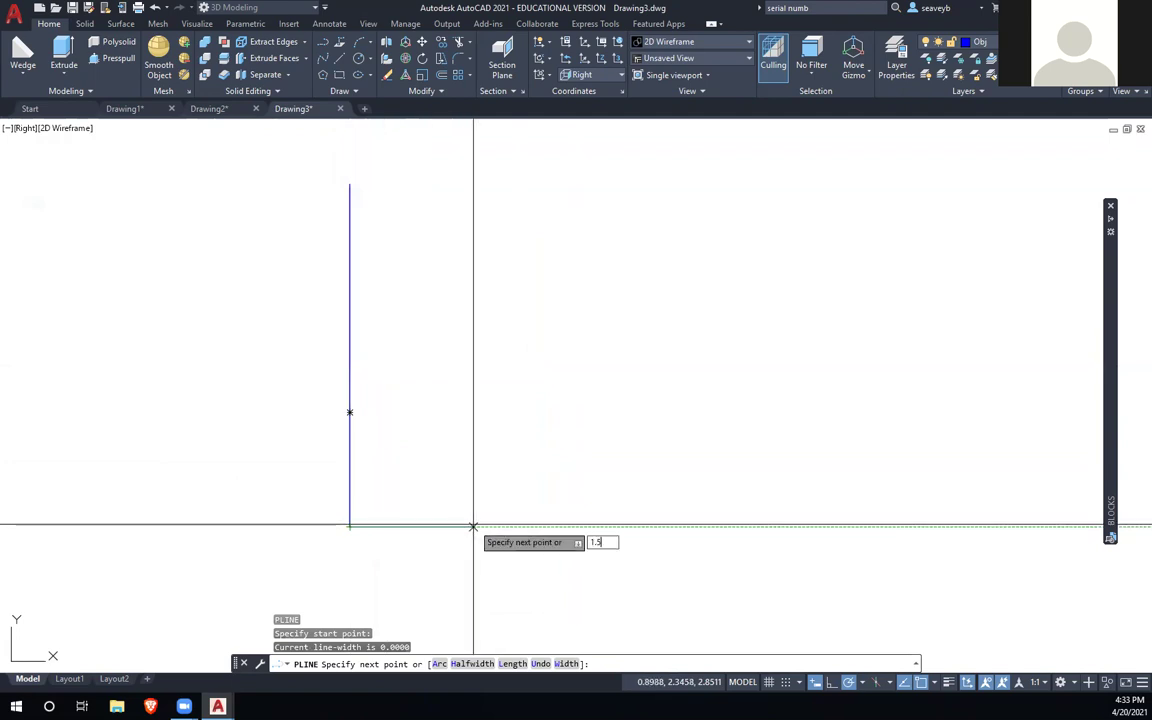
key(Return)
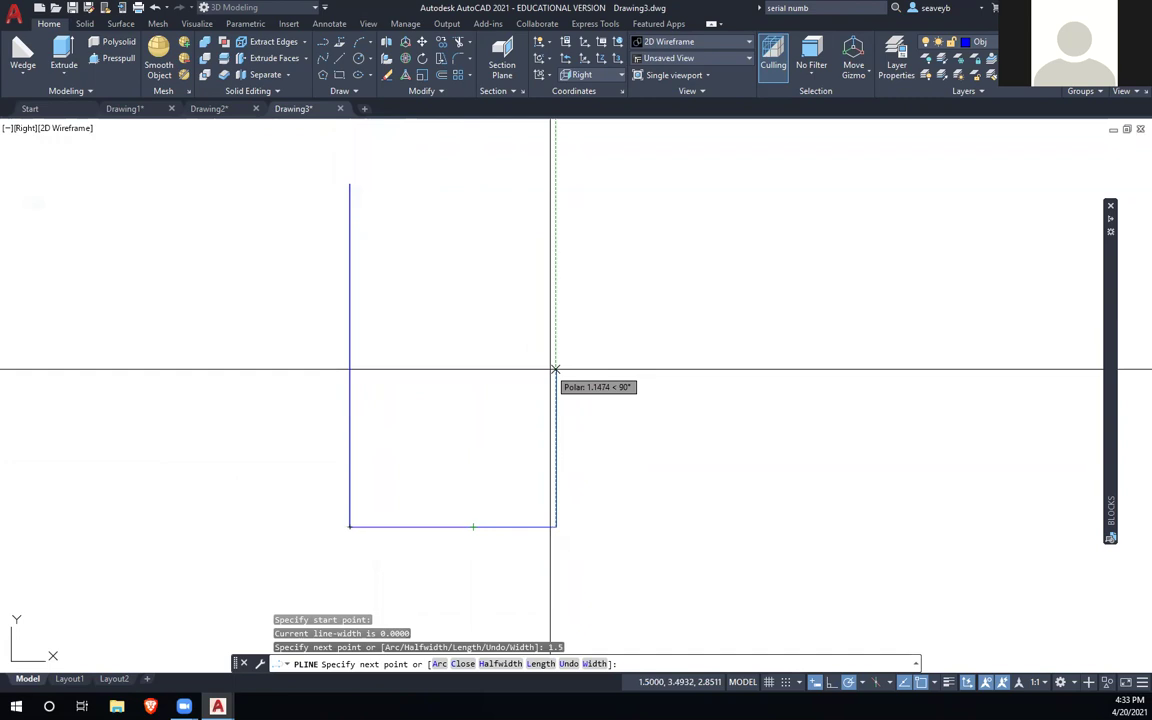
Step: Finish the second triangle with its apex at -.75,2.5 and close it
text(1)
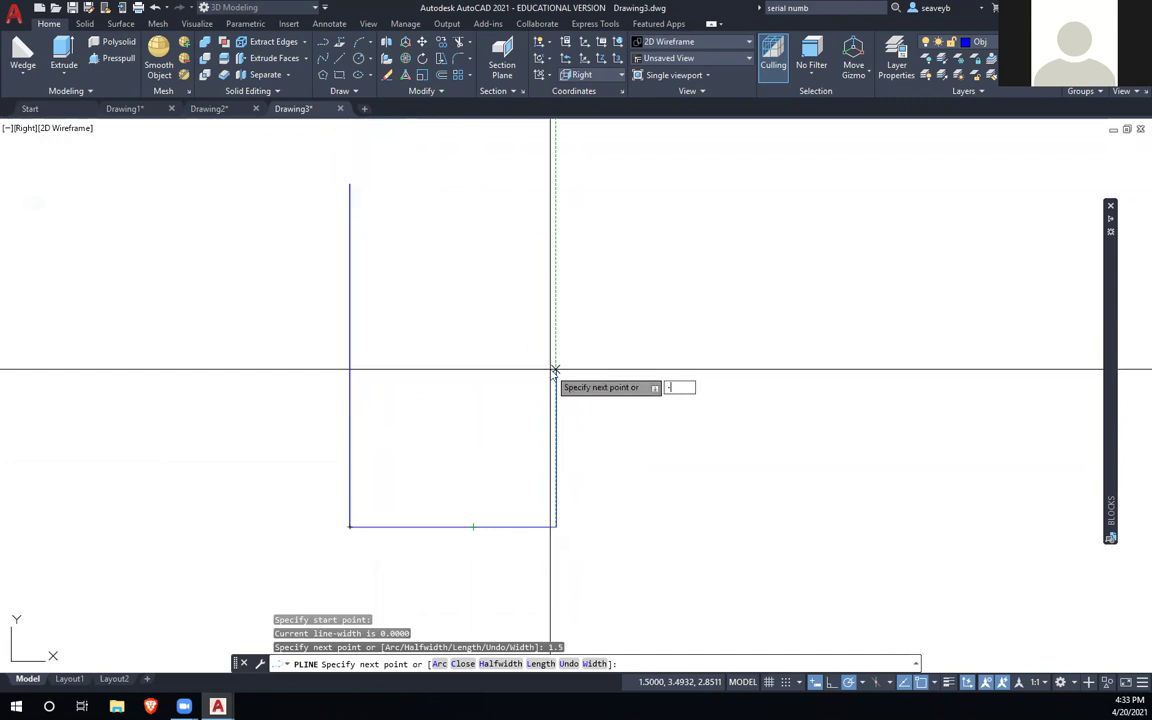
text(.75)
key(Tab)
text(2.5)
key(Return)
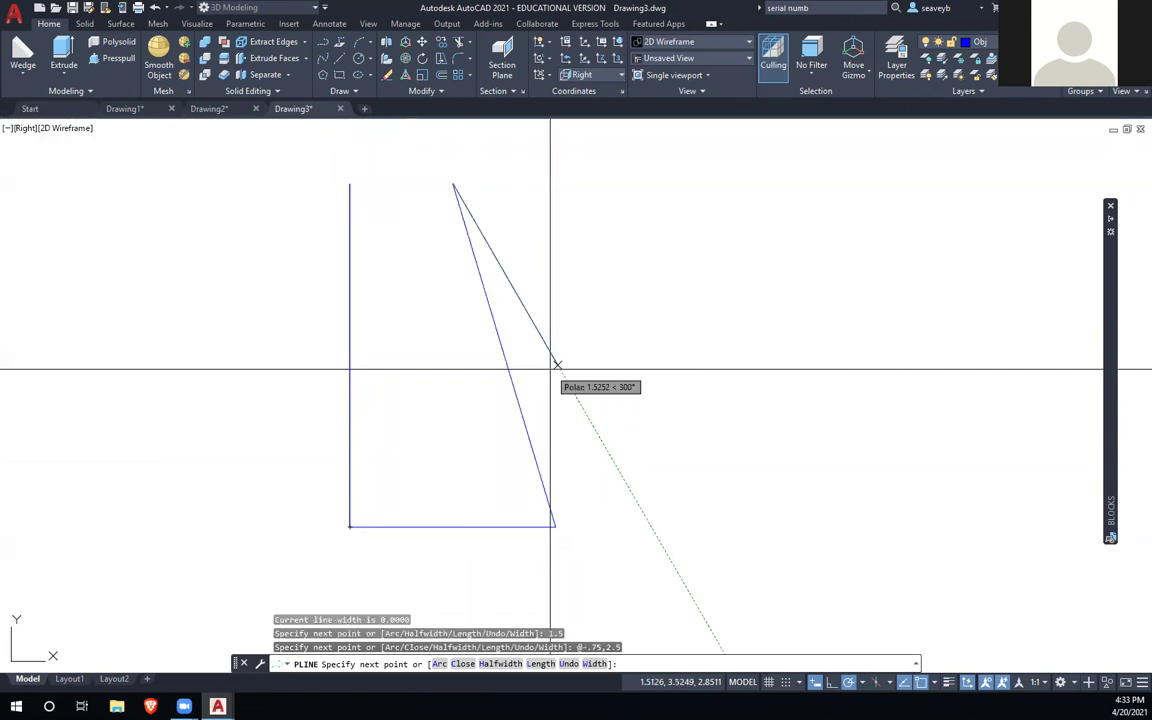
text(c)
key(Return)
shift+middle_drag(532, 419, 576, 479)
Step: Extrude the tall narrow triangle to the picked depth
shift+middle_drag(639, 477, 527, 481)
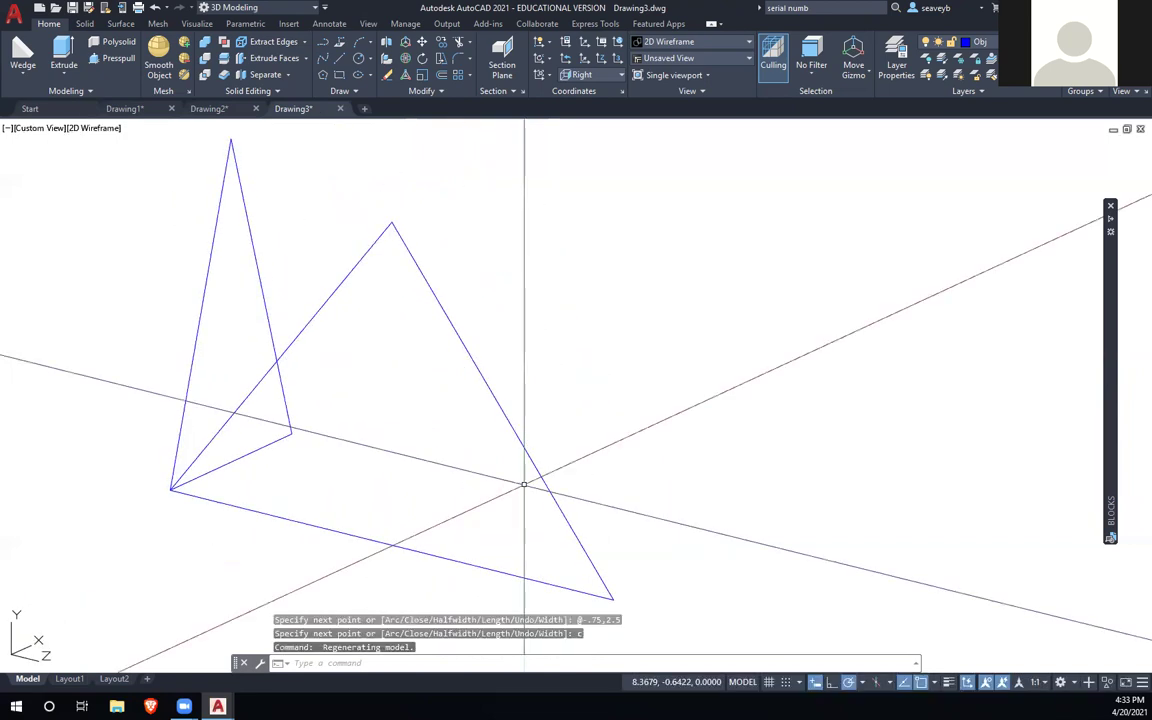
middle_drag(380, 416, 442, 424)
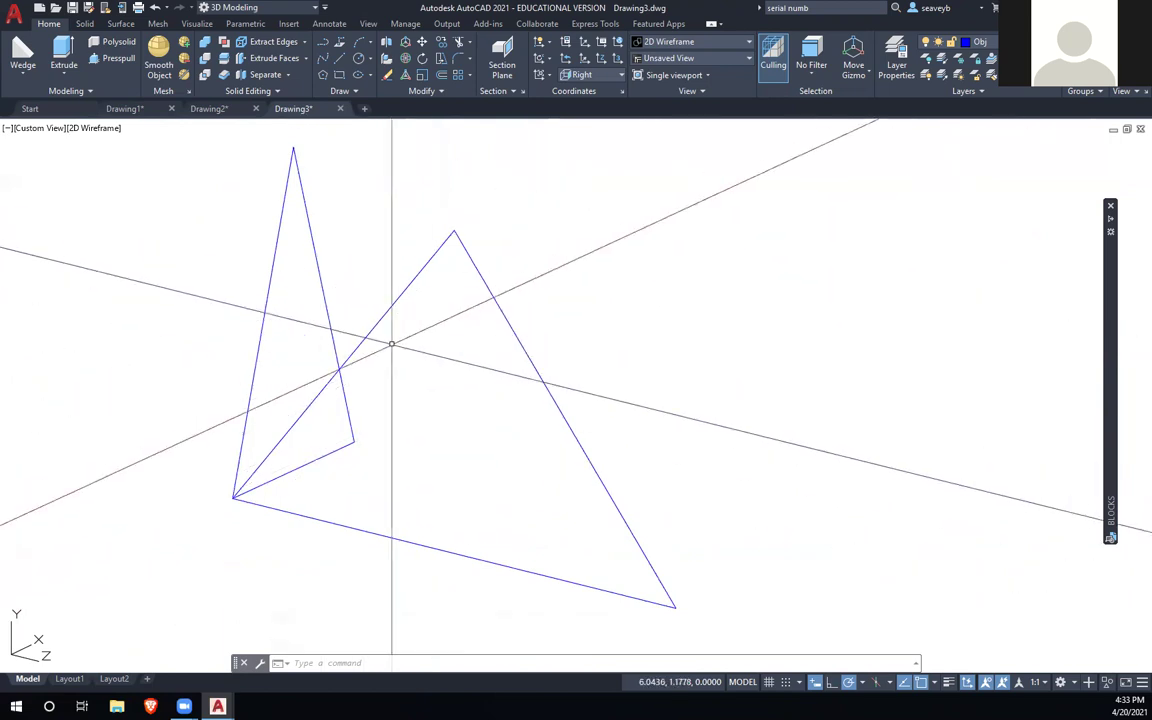
click(323, 298)
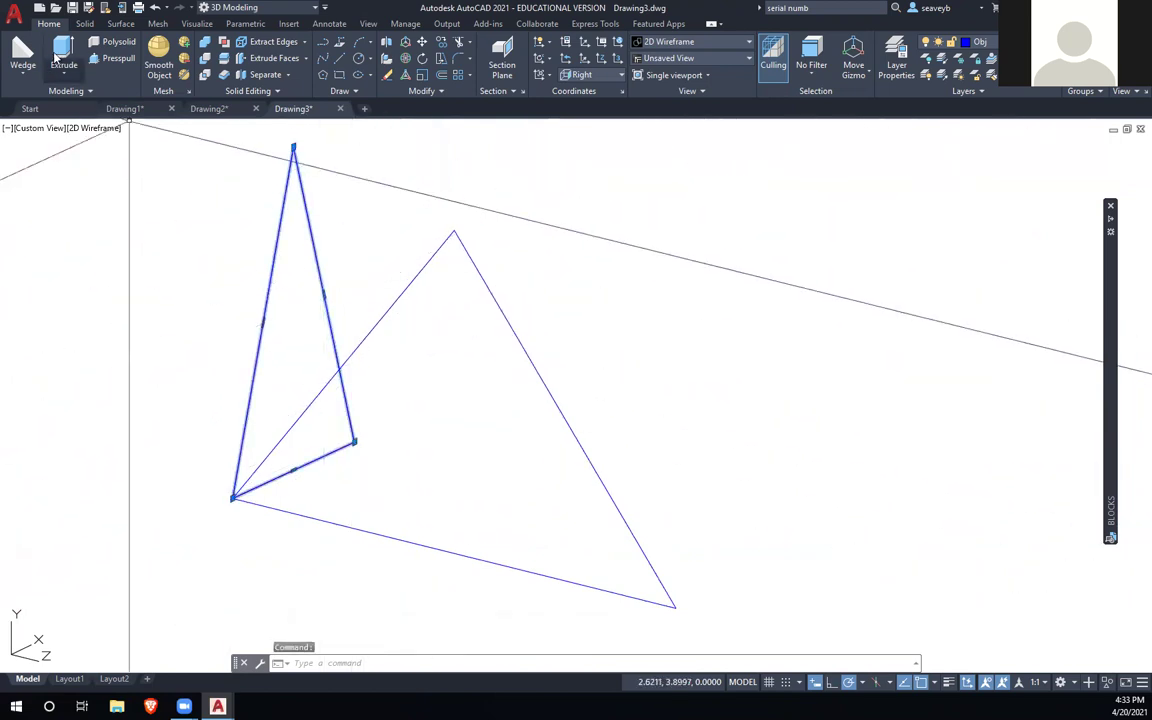
click(63, 55)
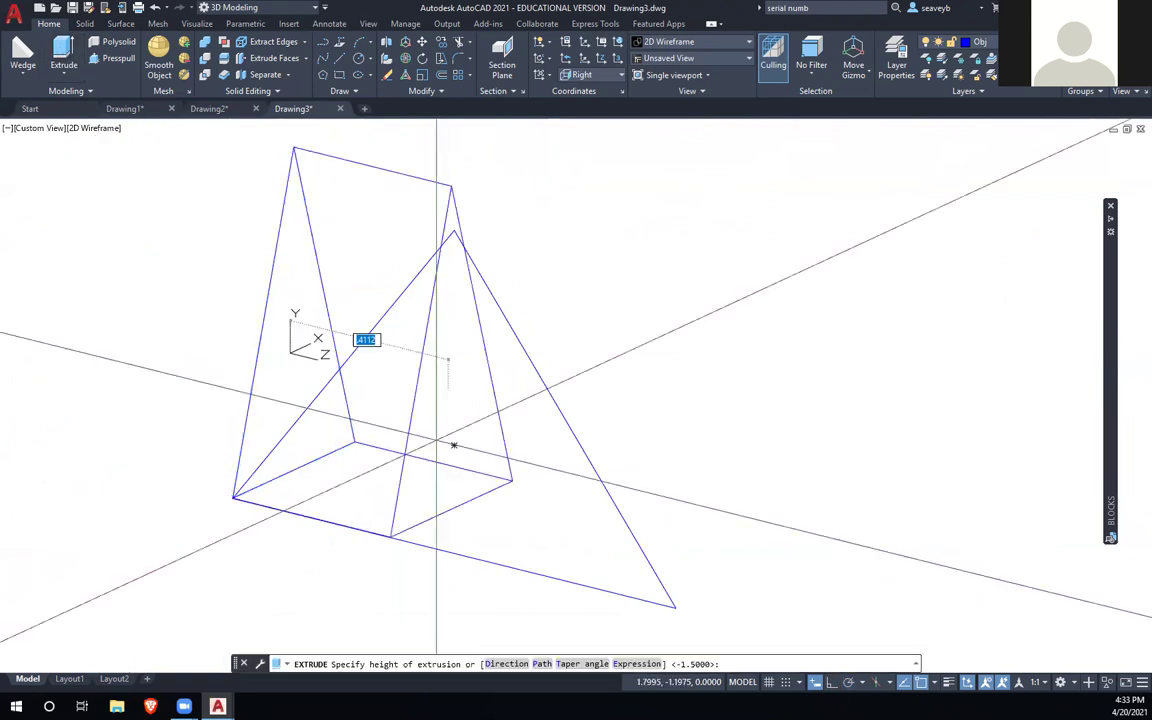
click(676, 608)
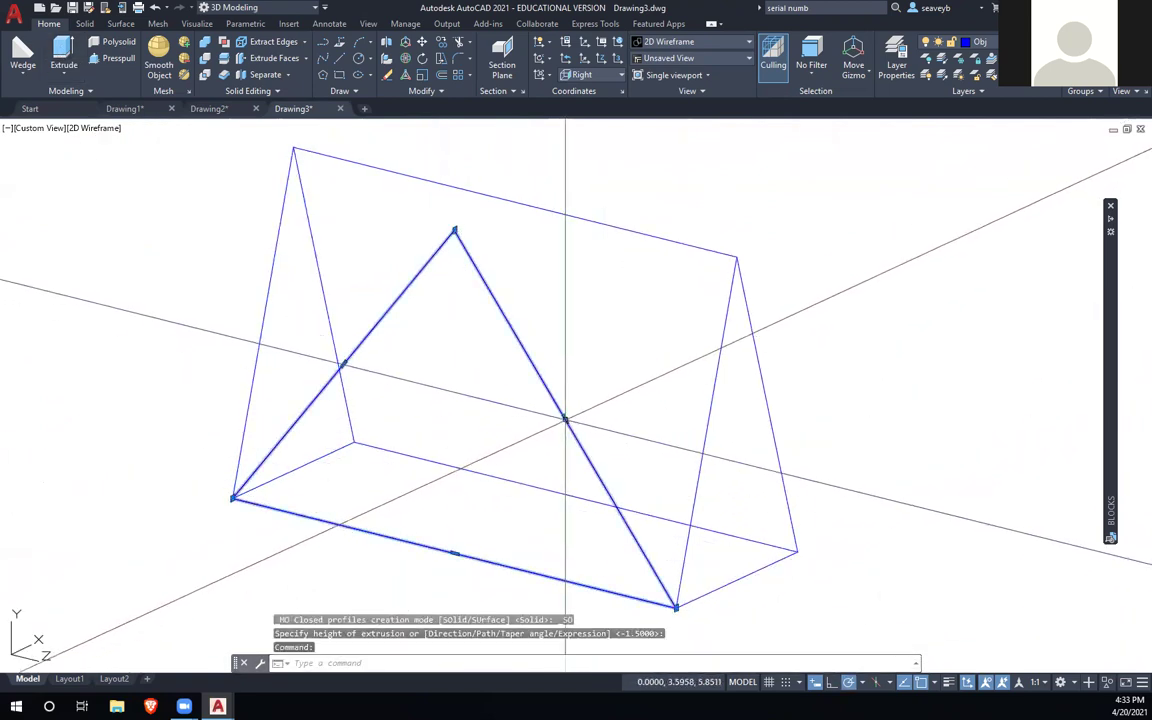
mouse_move(565, 420)
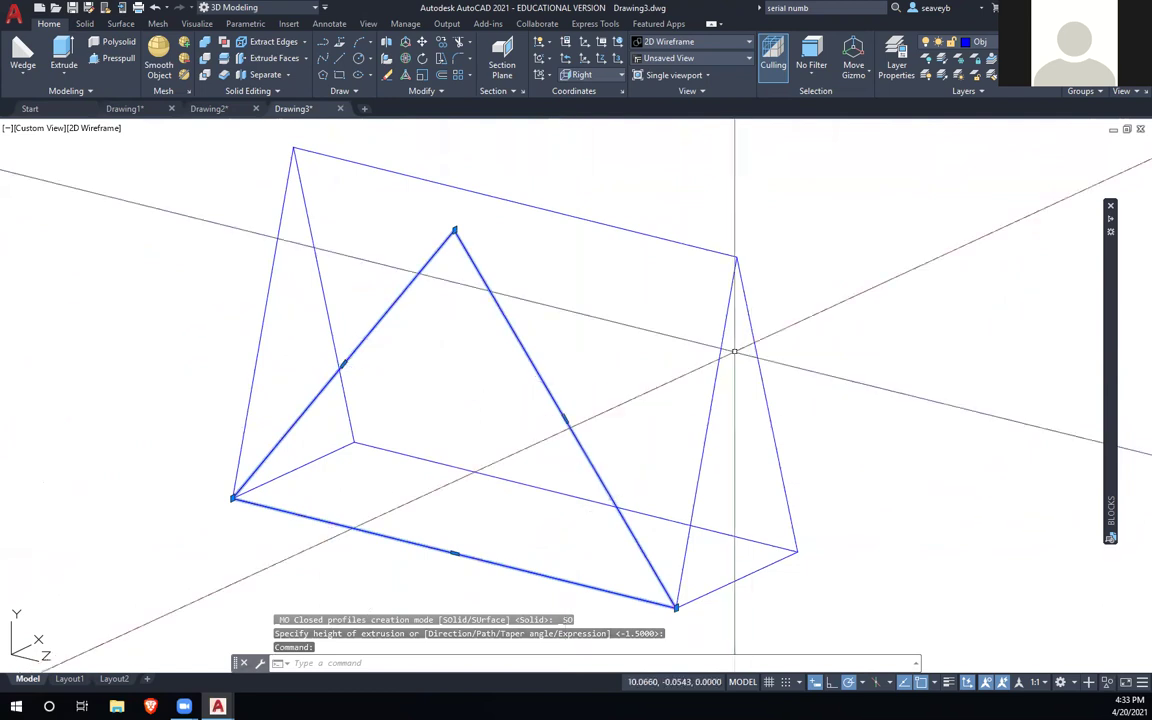
Step: Extrude the large triangle up to the snapped endpoint so the prisms cross
key(Return)
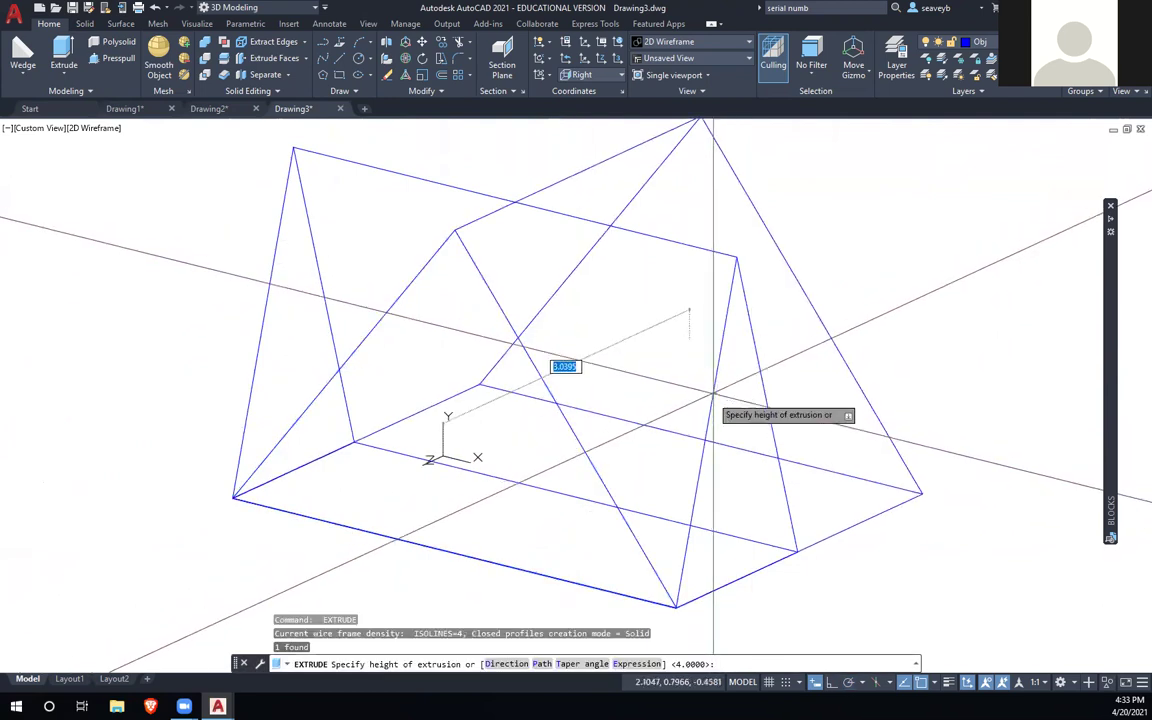
click(797, 551)
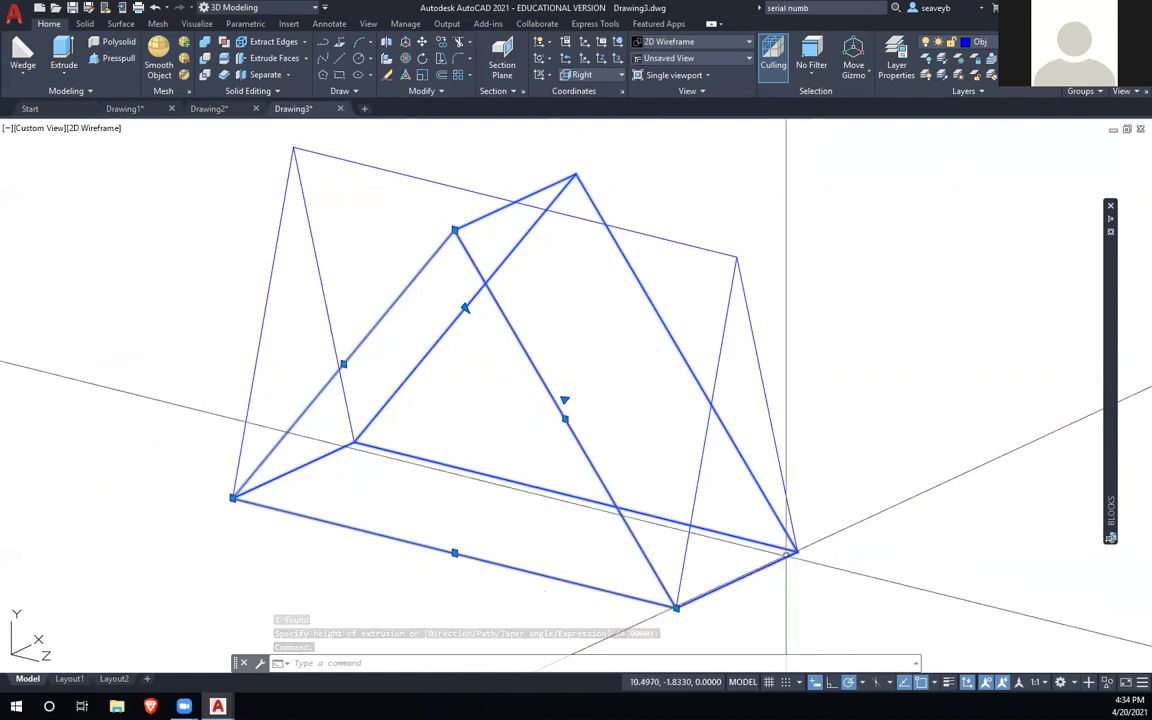
key(Escape)
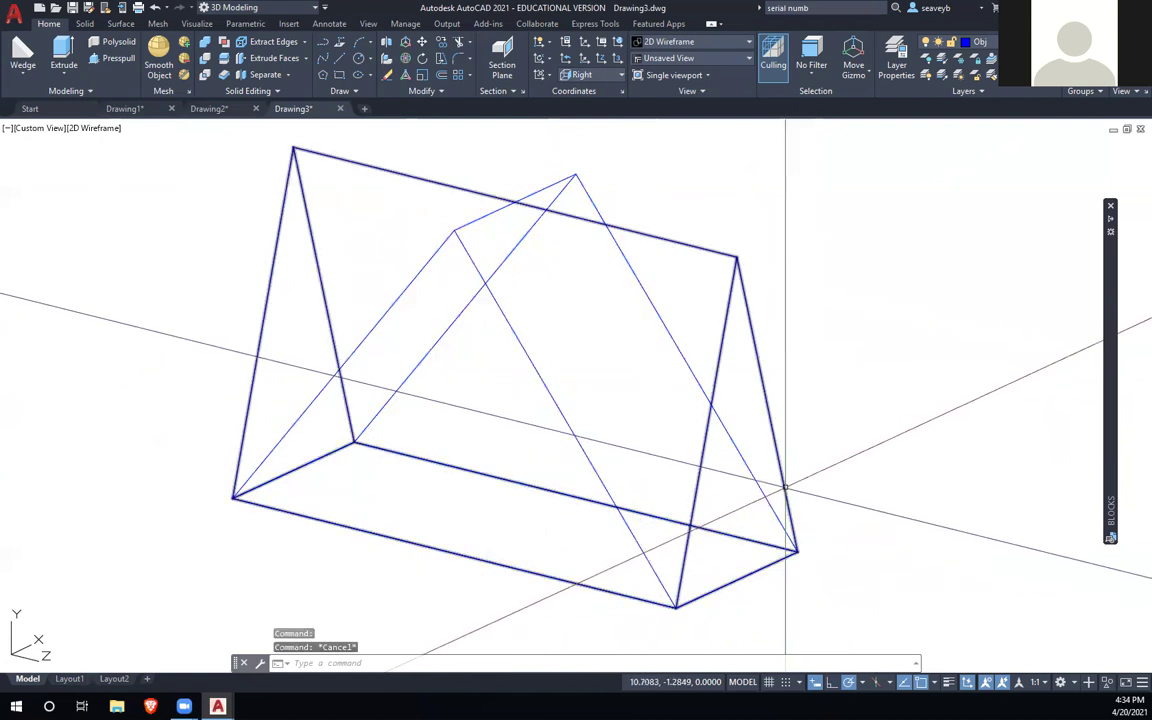
click(746, 570)
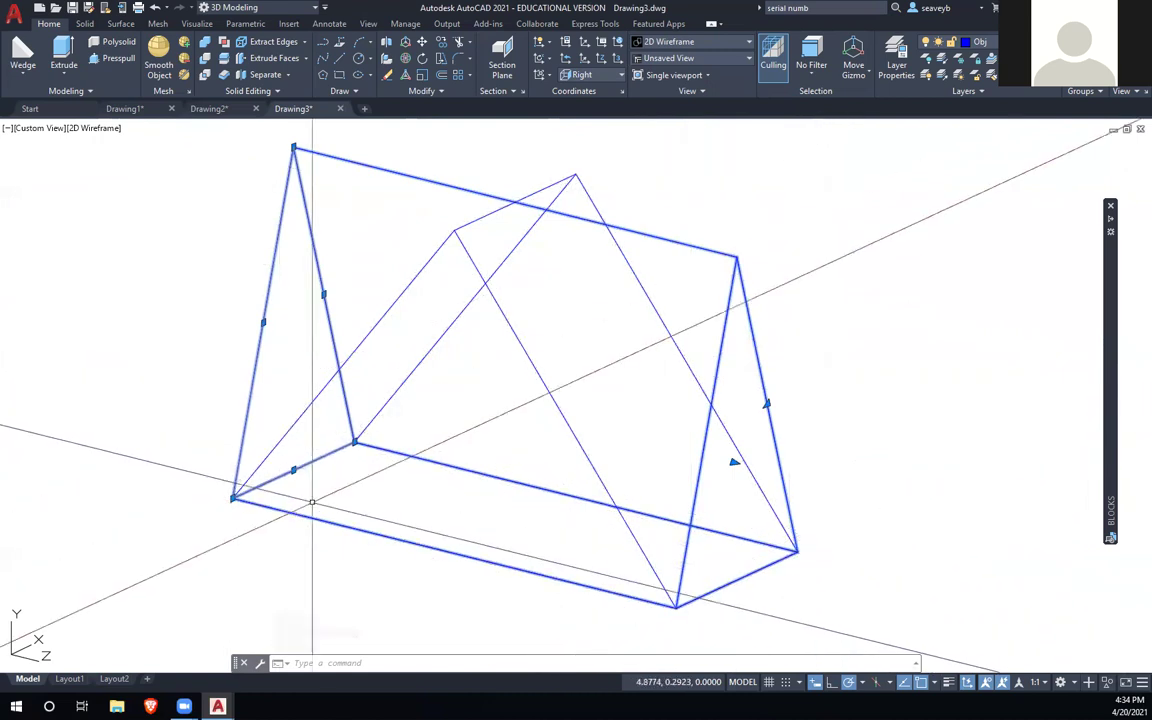
key(Escape)
scroll(450, 386, down, 2)
middle_drag(450, 386, 368, 411)
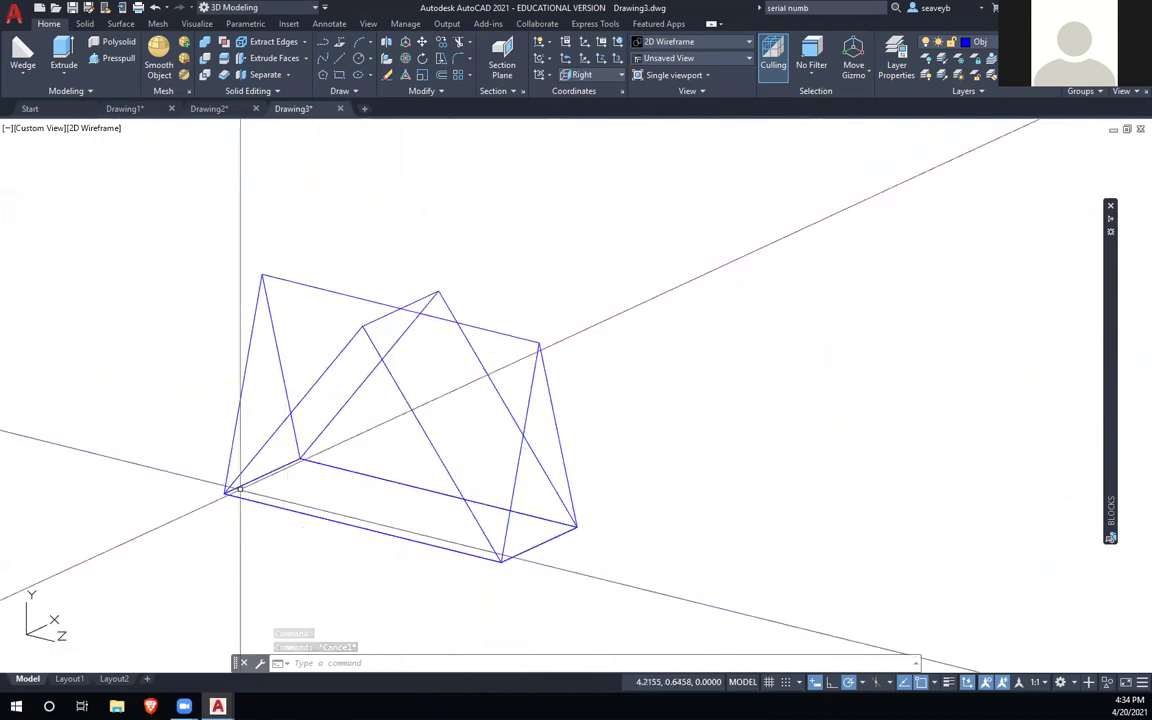
Step: Switch the visual style to Conceptual and orbit around the crossing prisms
click(706, 45)
click(718, 66)
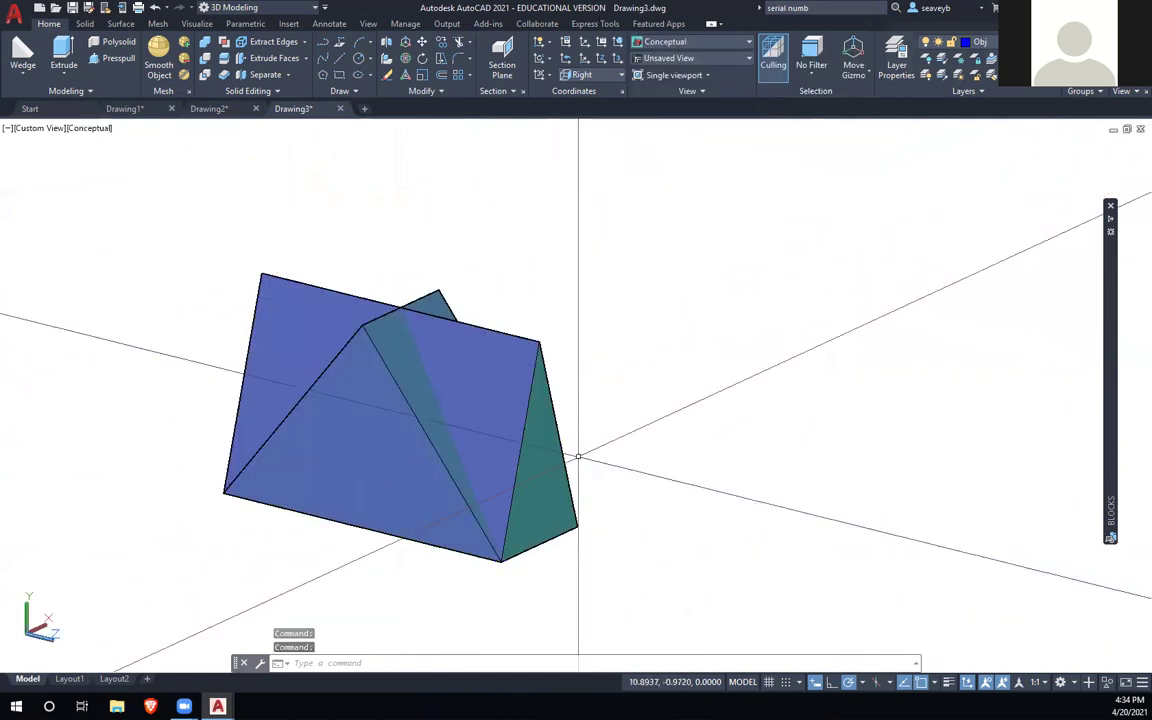
shift+middle_drag(590, 470, 437, 458)
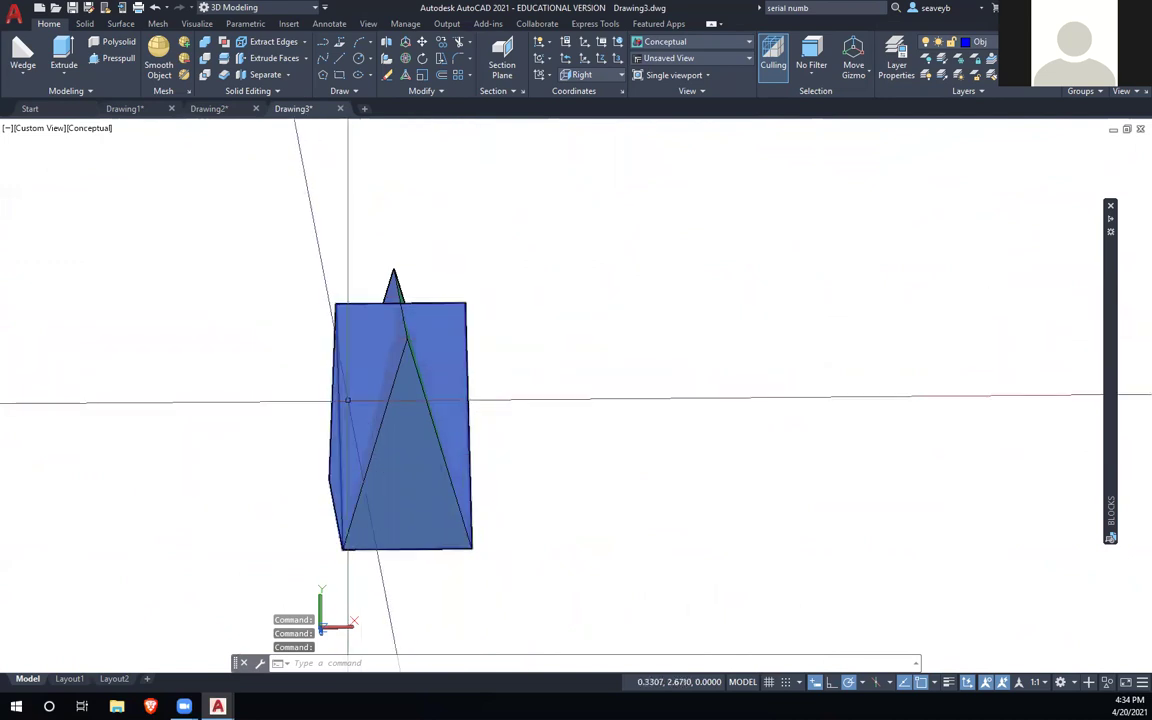
shift+middle_drag(360, 476, 402, 408)
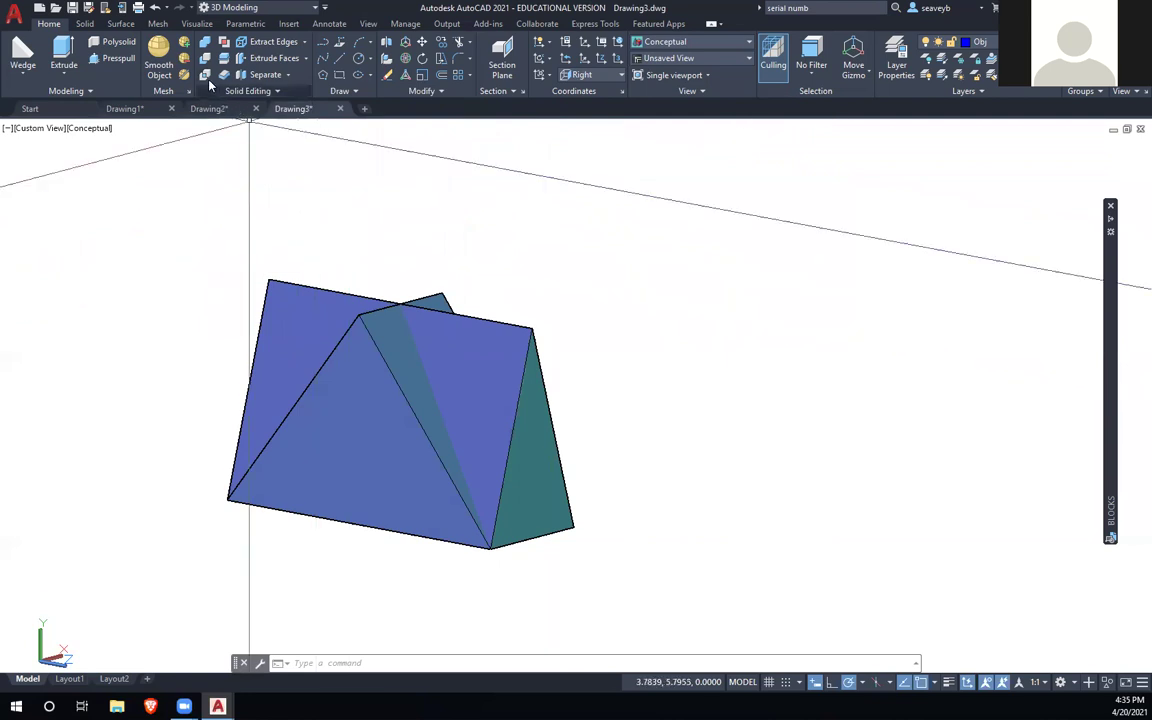
Step: Intersect the two crossing triangular prisms into one pyramid solid, then orbit to inspect it
click(205, 77)
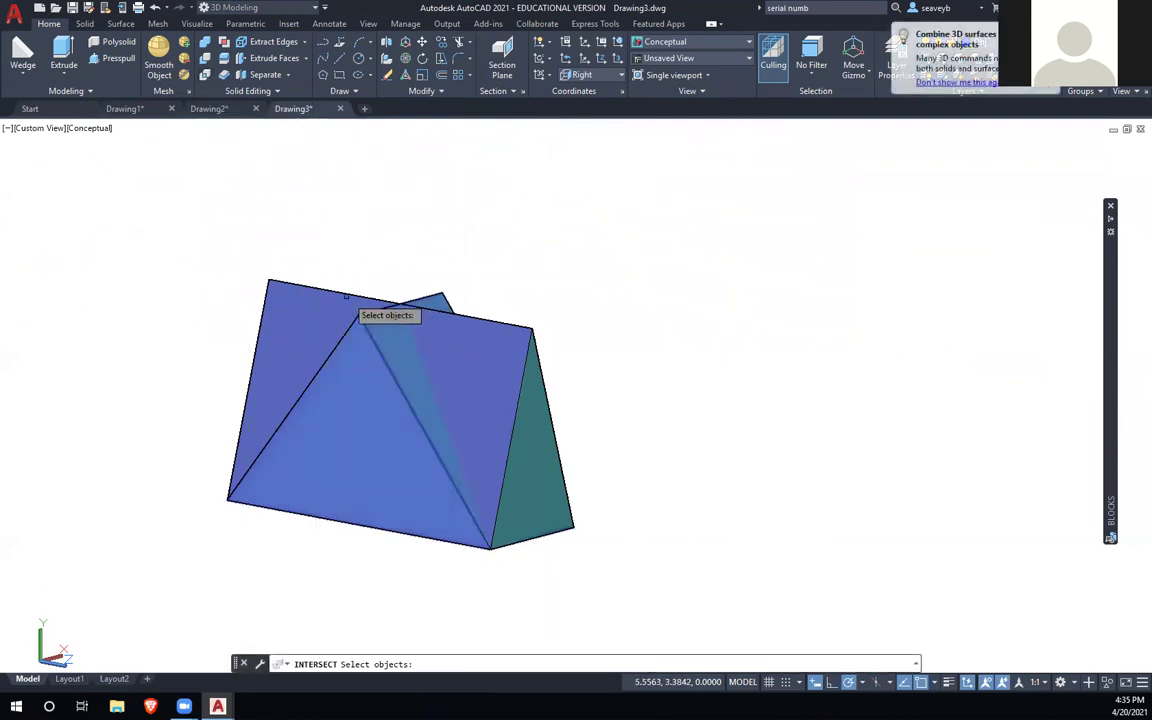
click(361, 344)
click(394, 362)
key(Return)
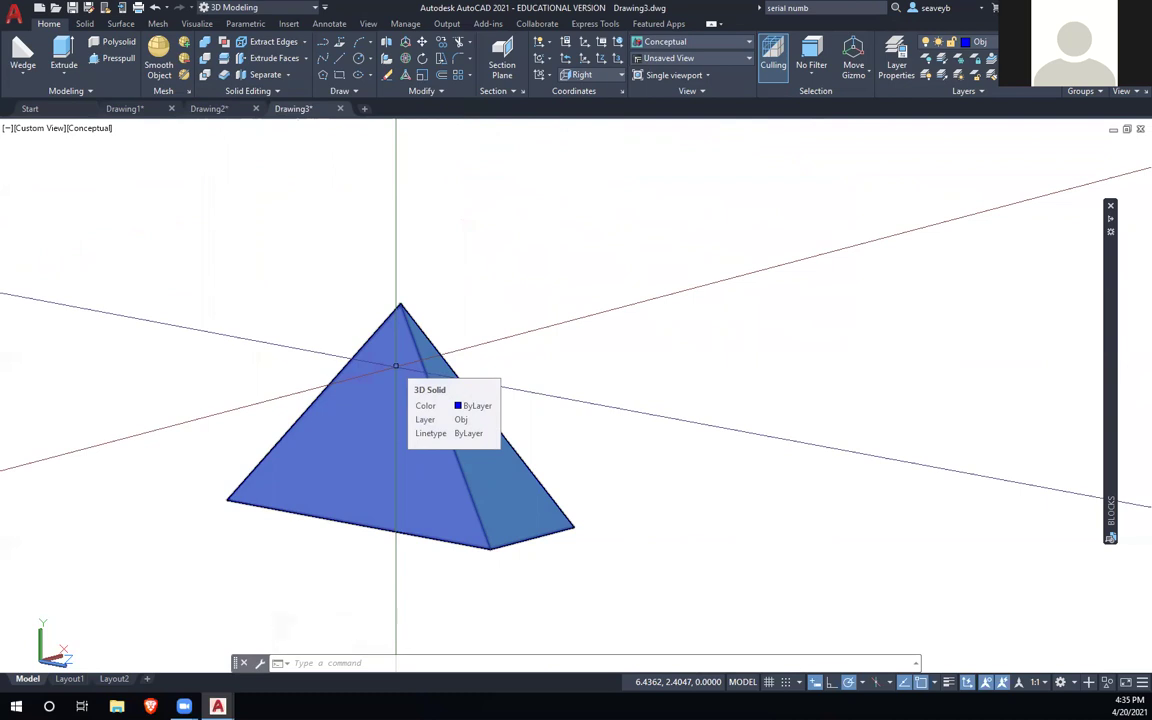
shift+middle_drag(463, 458, 438, 476)
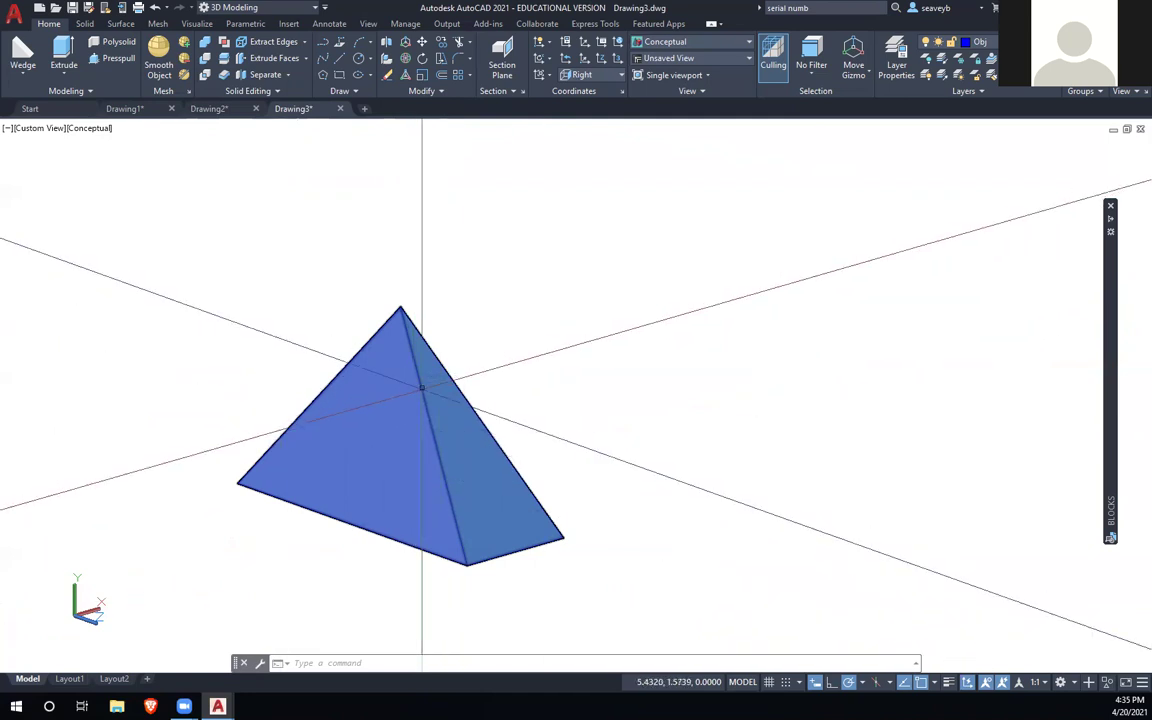
shift+middle_drag(421, 388, 488, 380)
scroll(500, 400, up, 2)
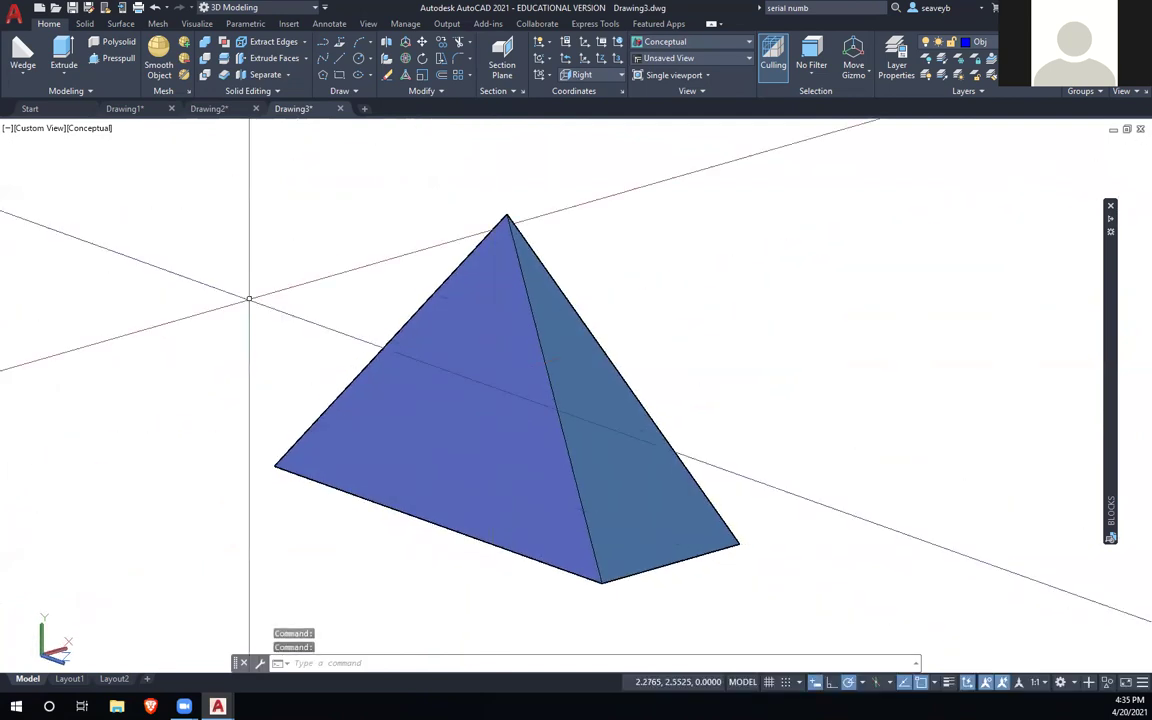